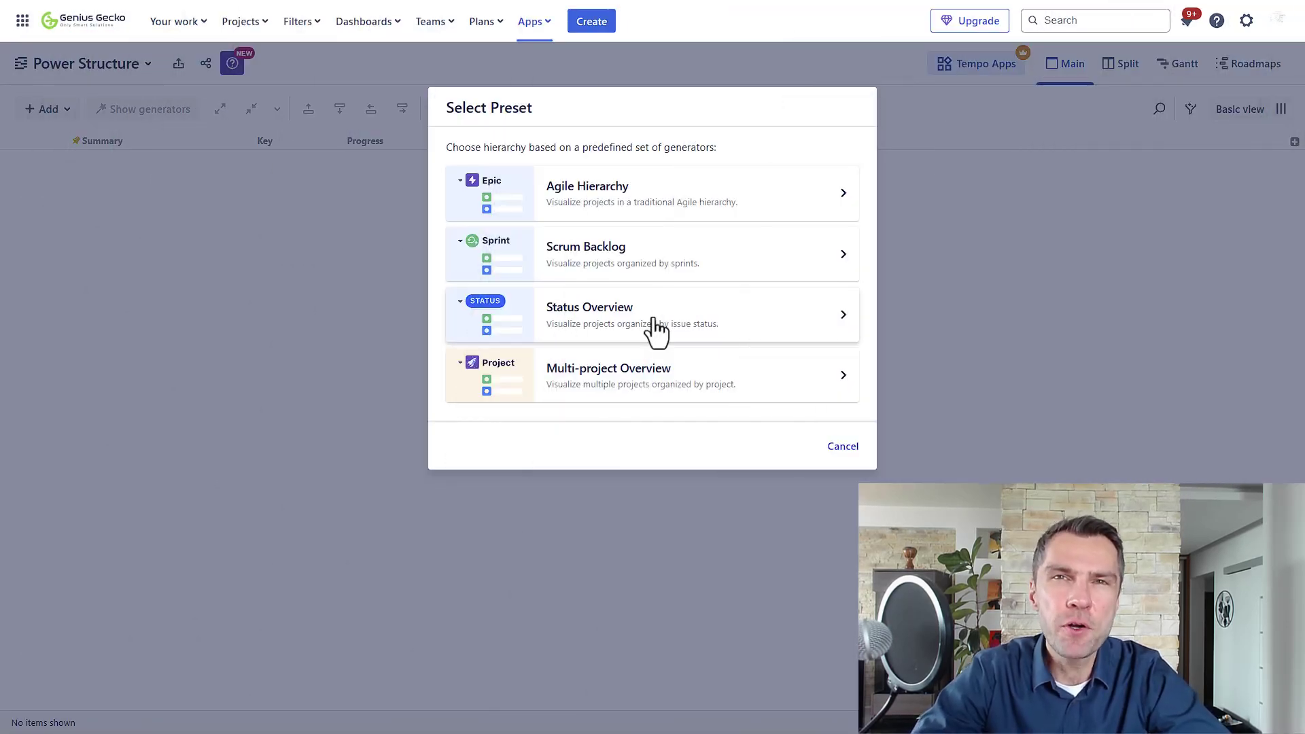
- Preview the Multi-project Overview generator preset and open the Overdue column's formula for editing
click(653, 378)
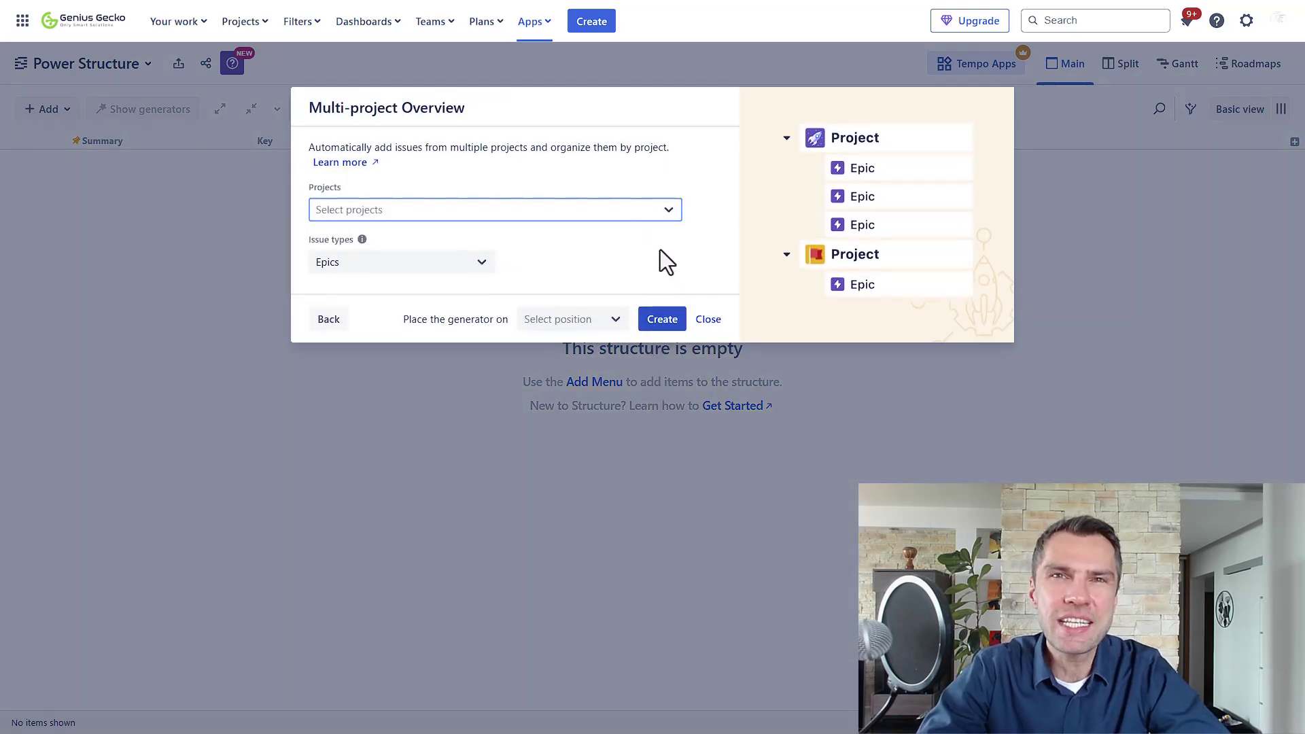
click(669, 212)
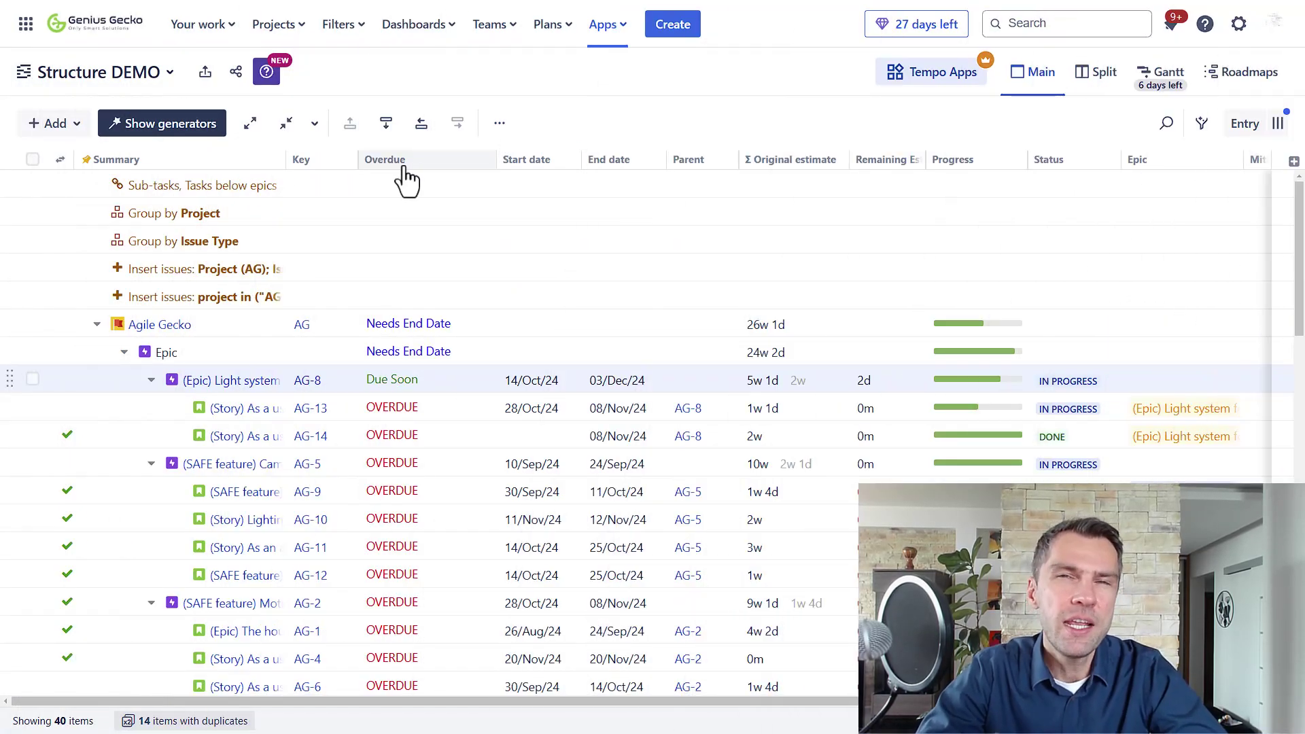
click(405, 175)
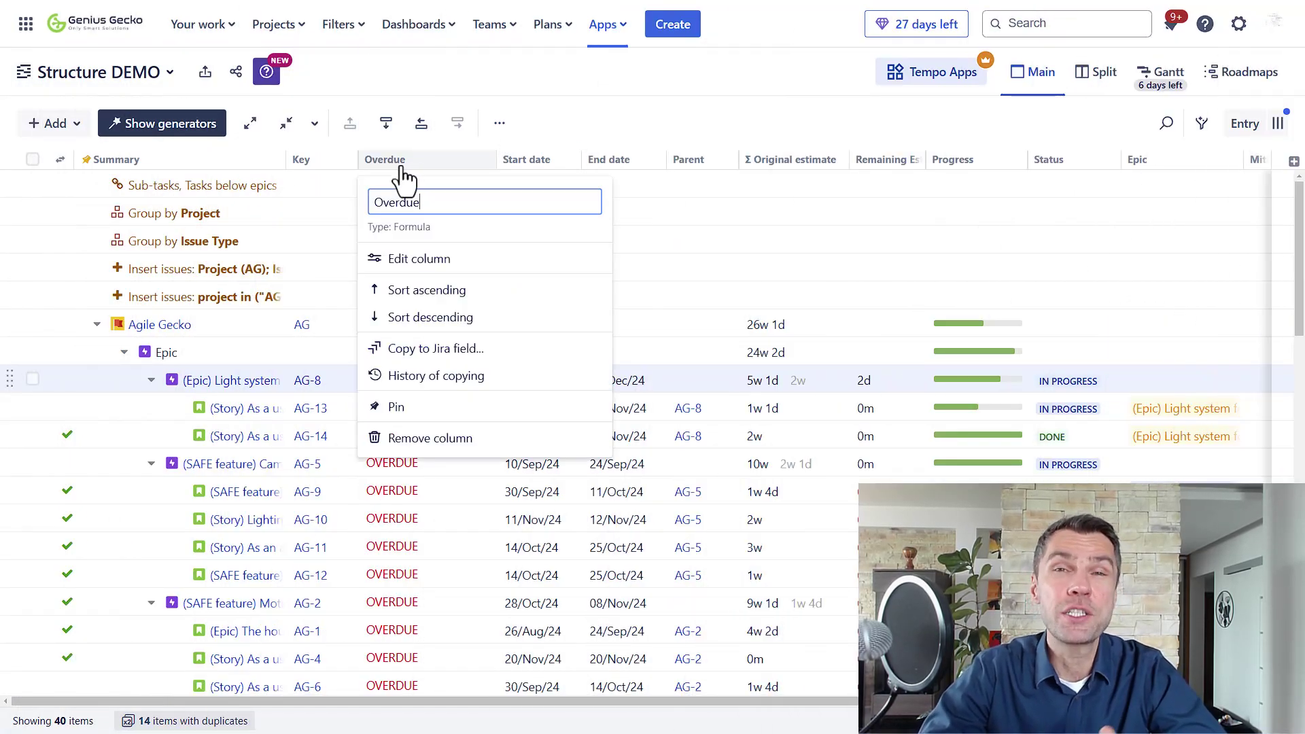
click(411, 265)
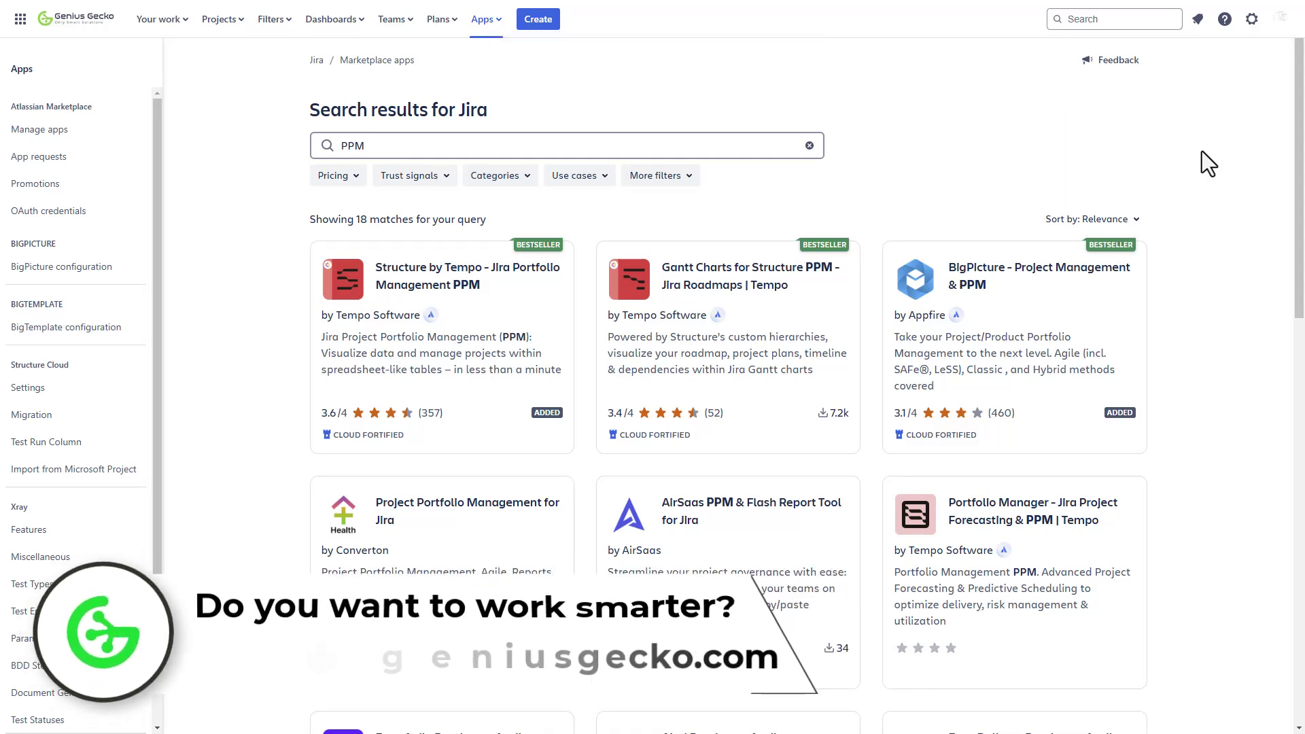
- Scroll down through the PPM Marketplace search results
scroll(1202, 152, down, 1)
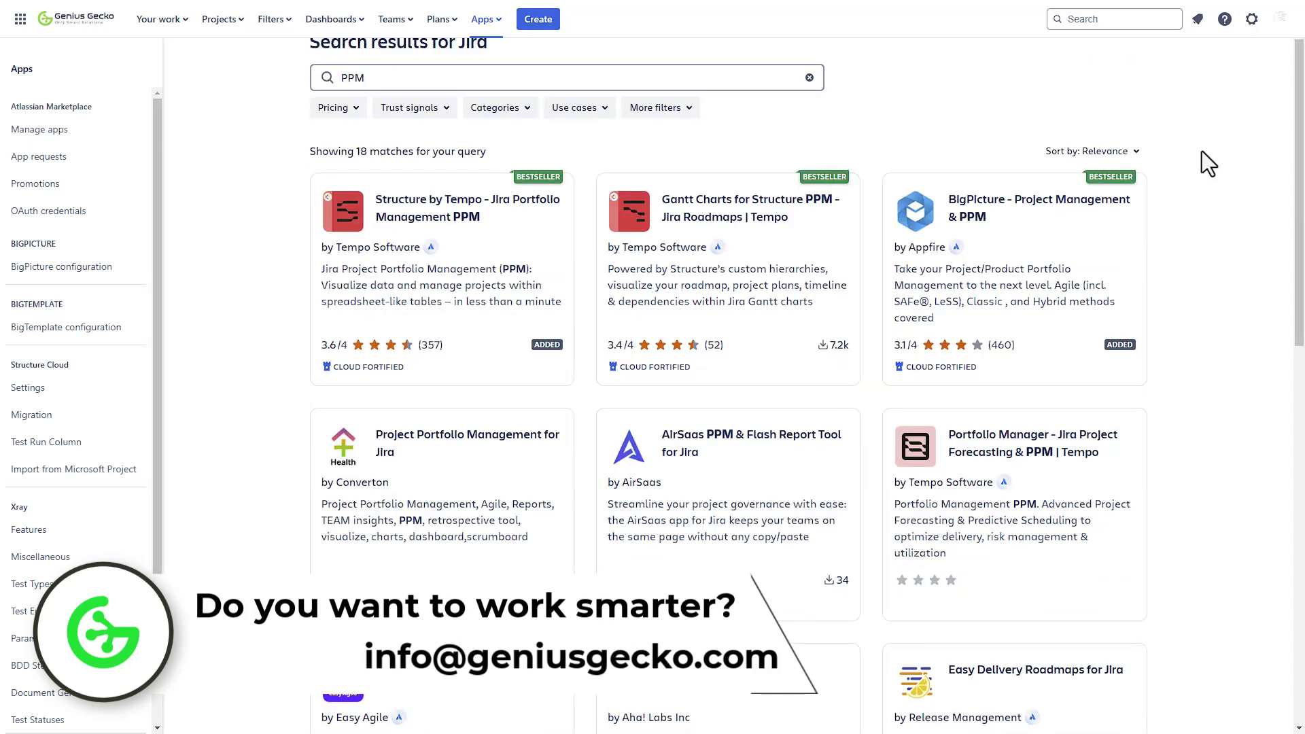
scroll(1207, 163, down, 1)
scroll(1202, 153, down, 2)
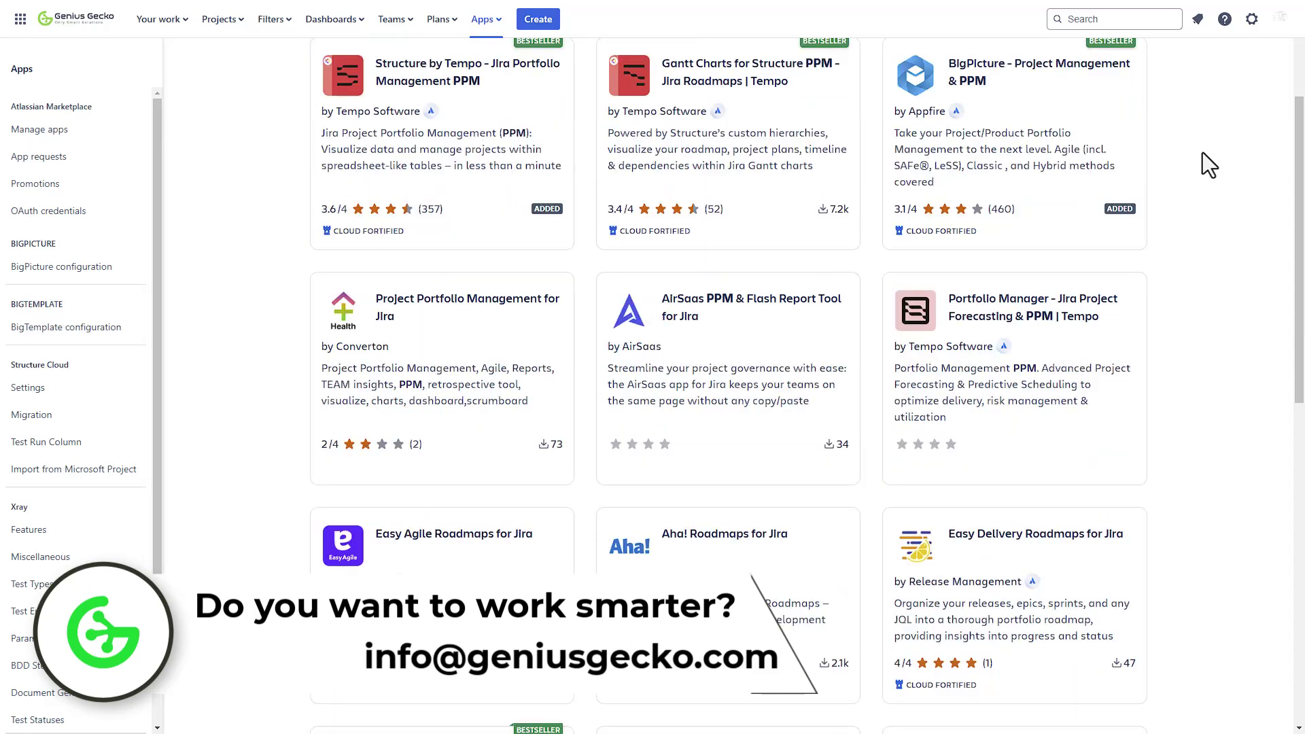
scroll(1209, 165, down, 1)
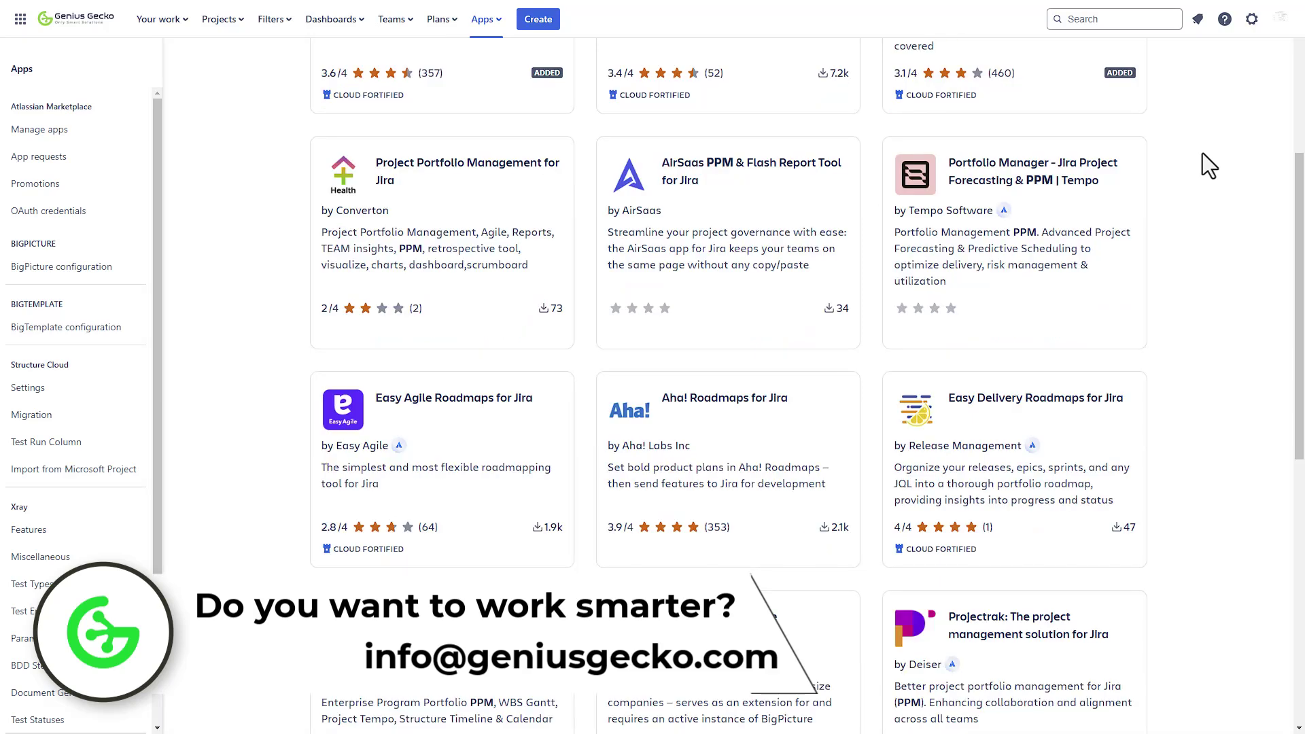
scroll(1209, 165, down, 1)
scroll(1204, 154, down, 1)
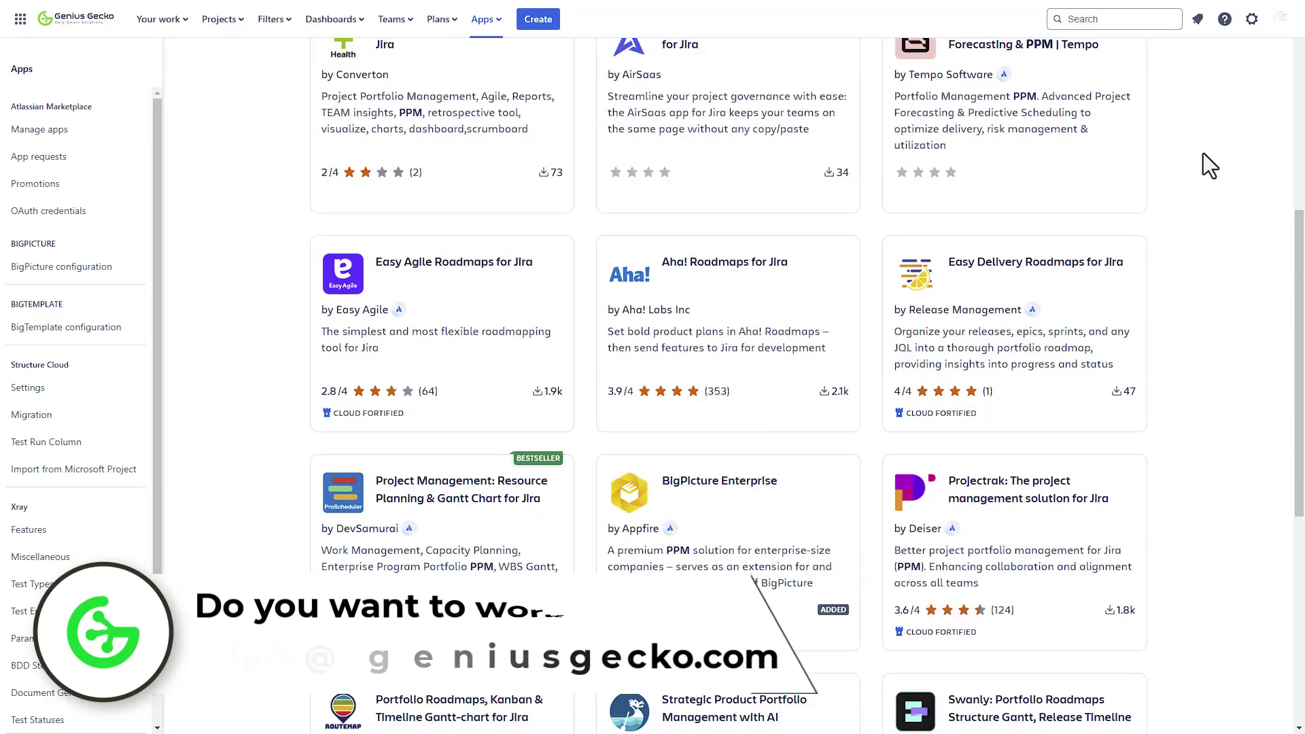
scroll(1203, 154, down, 1)
scroll(1209, 165, down, 3)
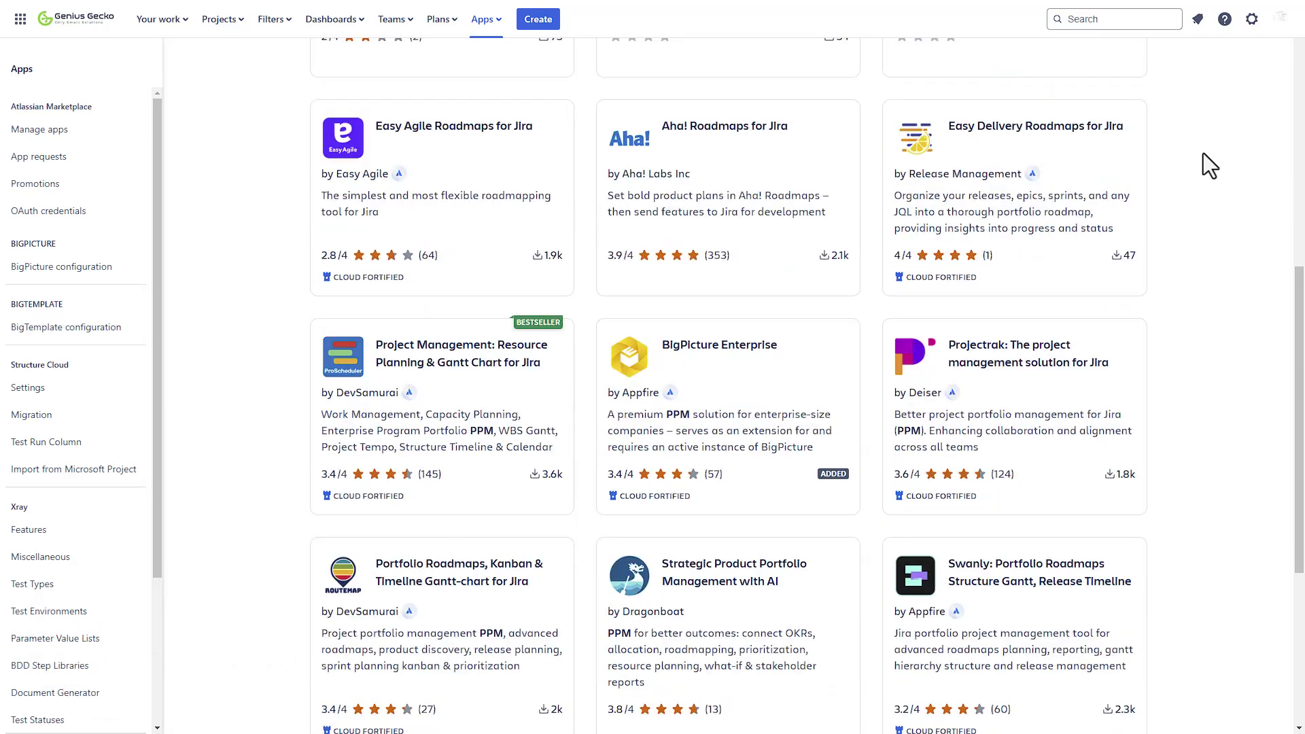
scroll(1203, 153, down, 1)
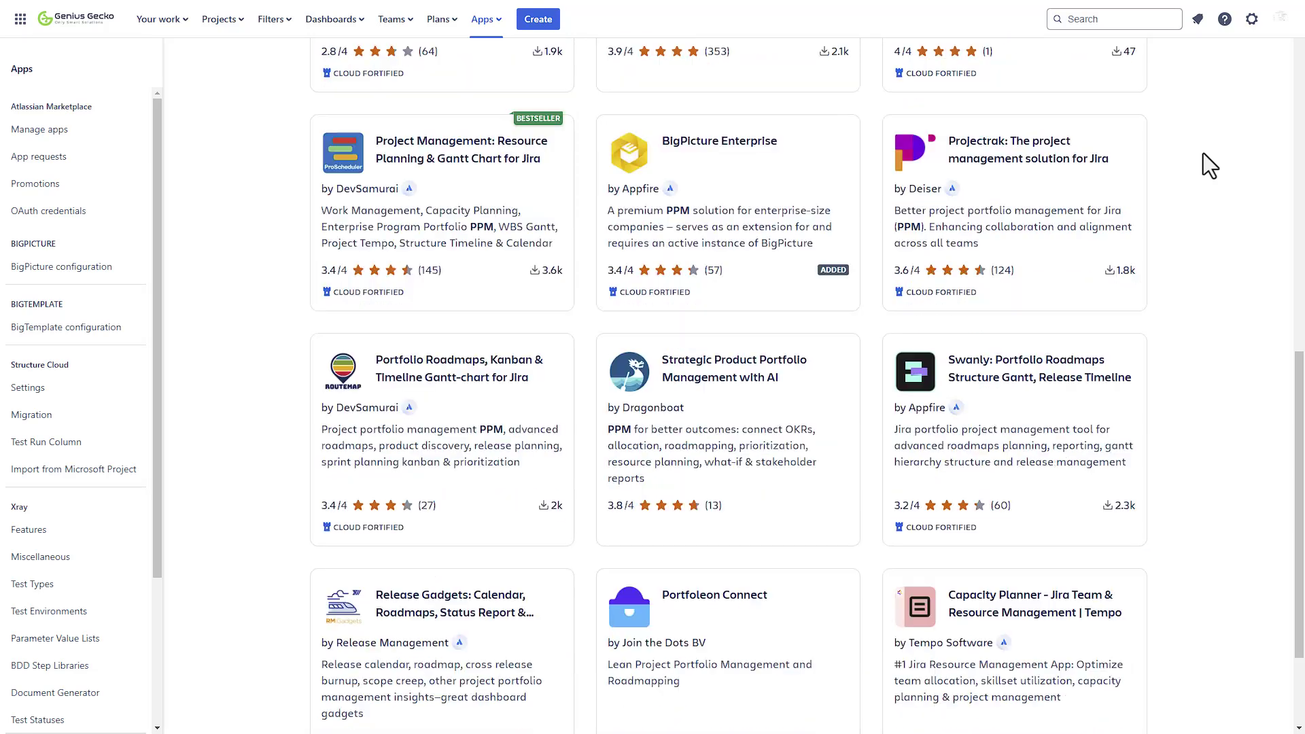
scroll(1204, 152, down, 1)
scroll(1204, 154, down, 1)
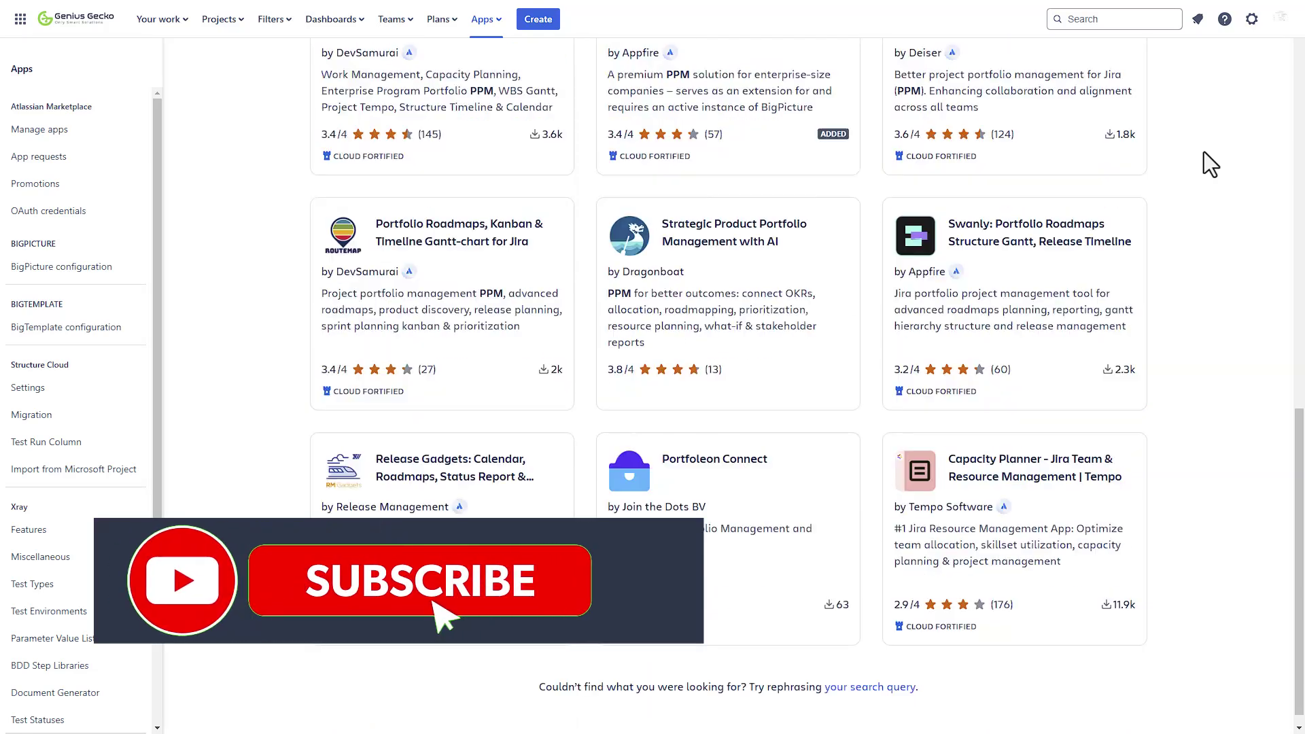
scroll(1205, 154, down, 1)
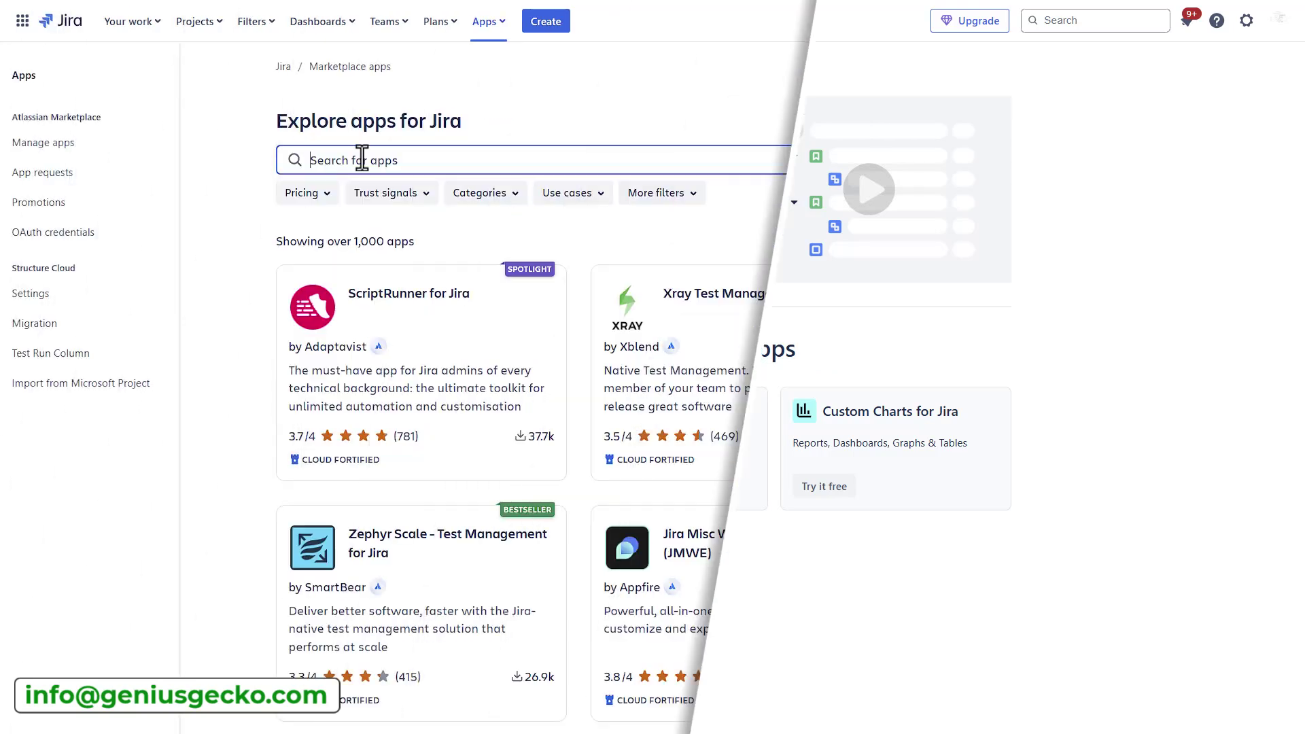
- Search the Marketplace for 'struct', open Structure by Tempo, and start its free trial
text(st)
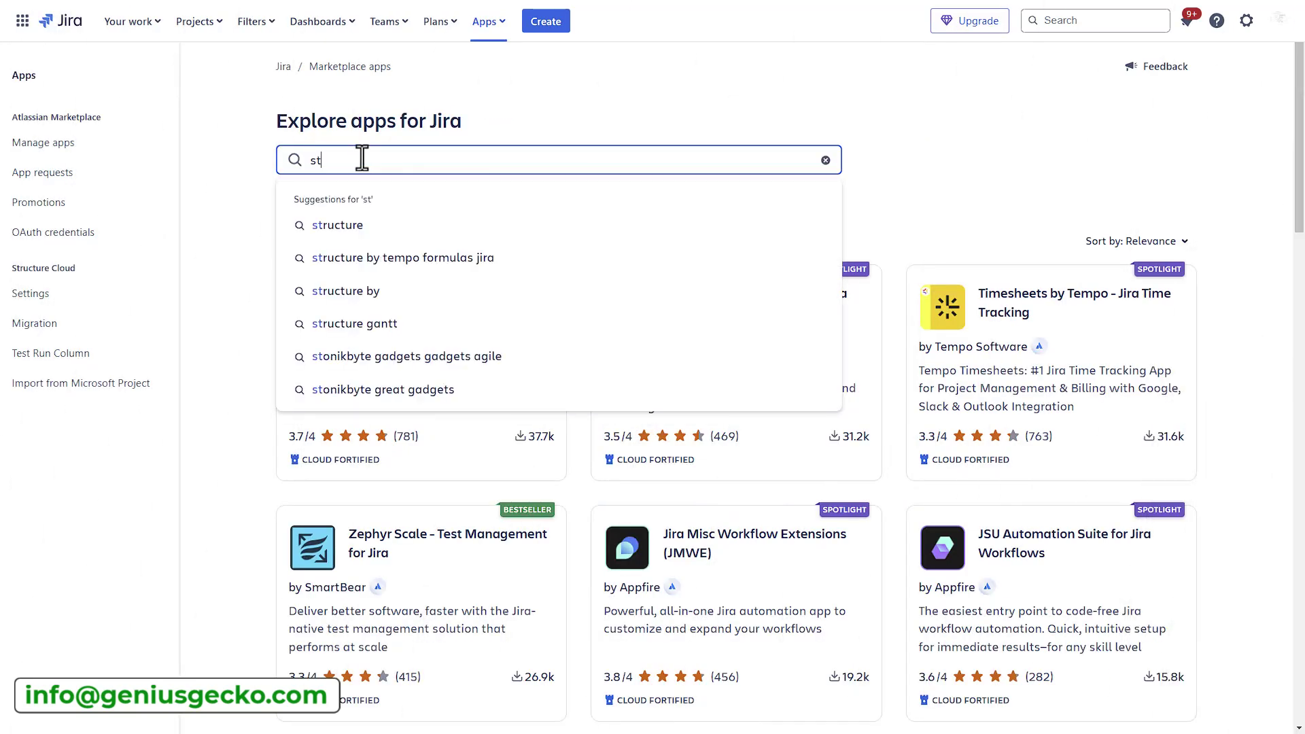
text(ruct)
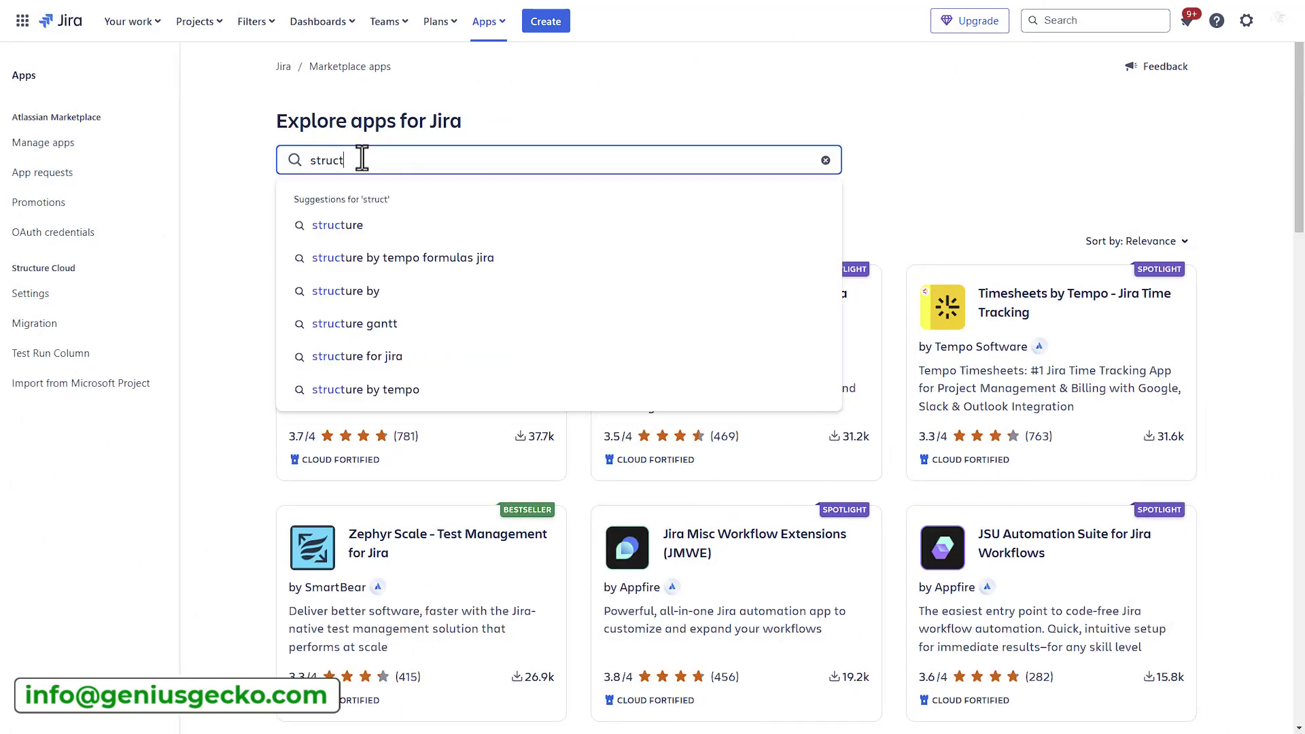
click(367, 226)
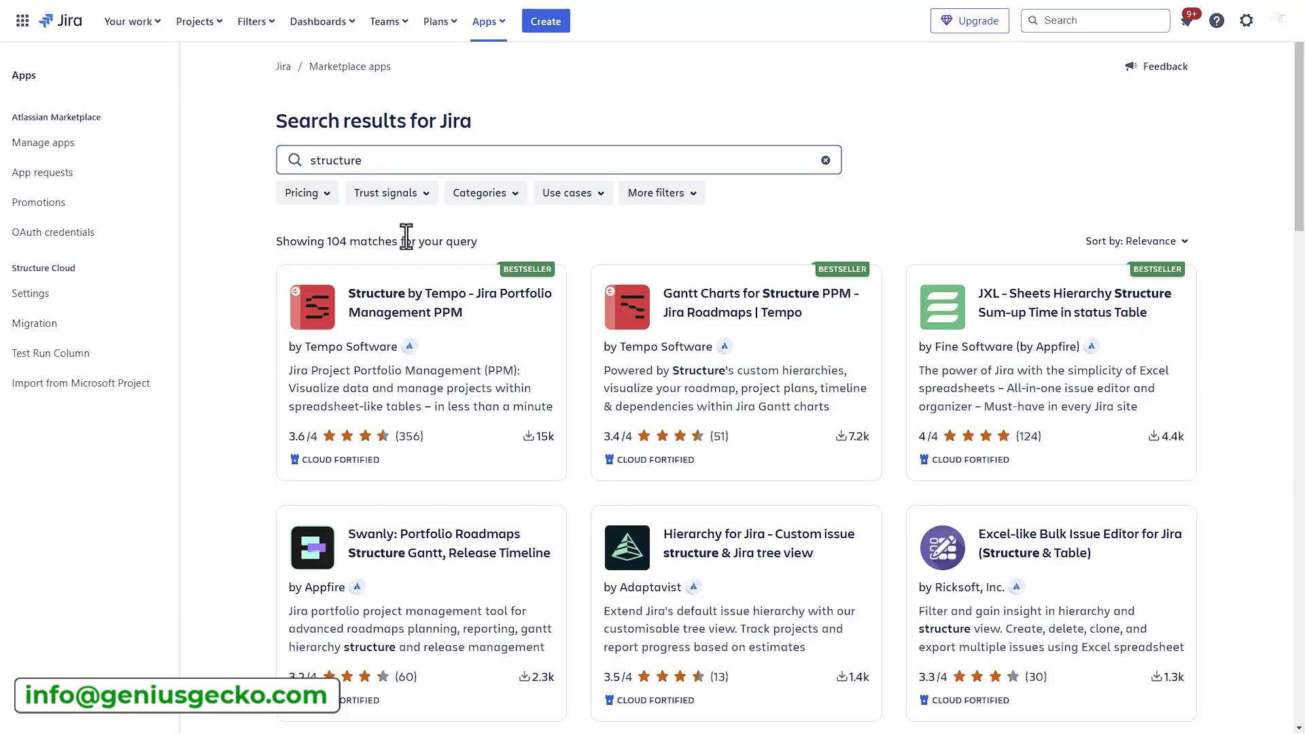
click(388, 325)
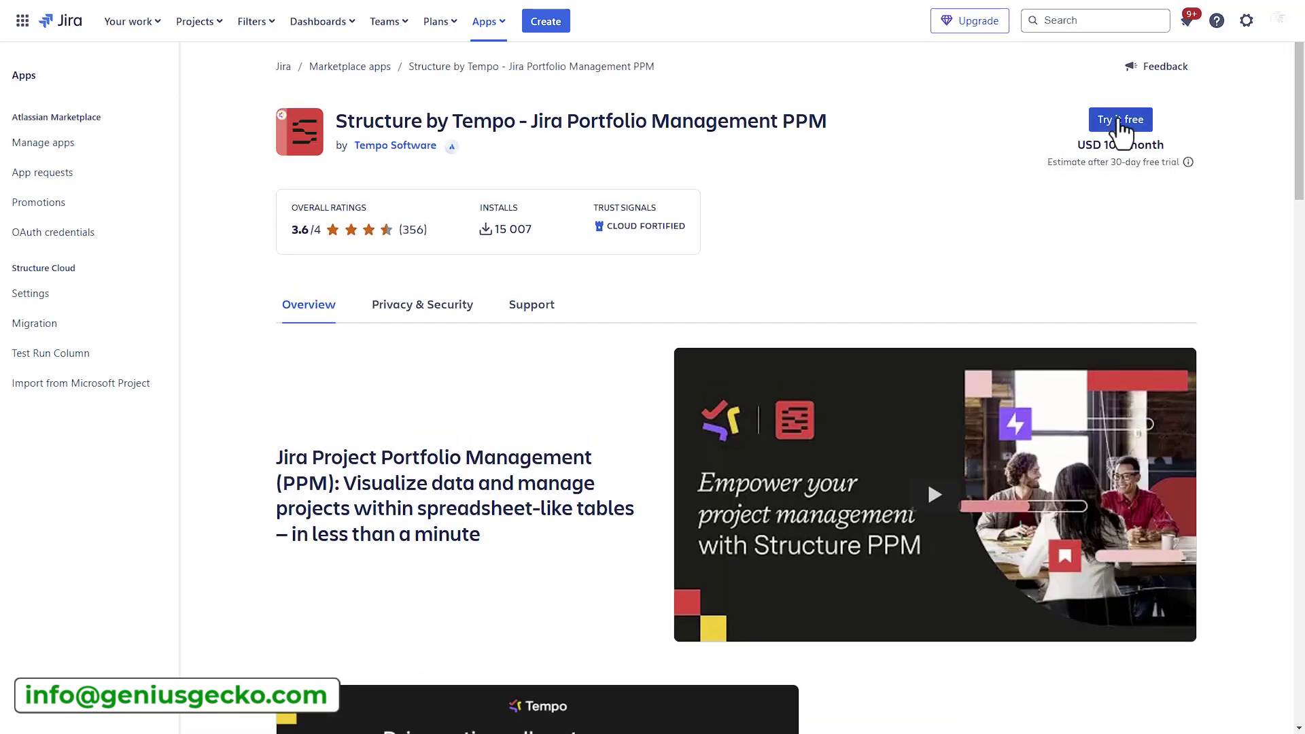
click(1118, 121)
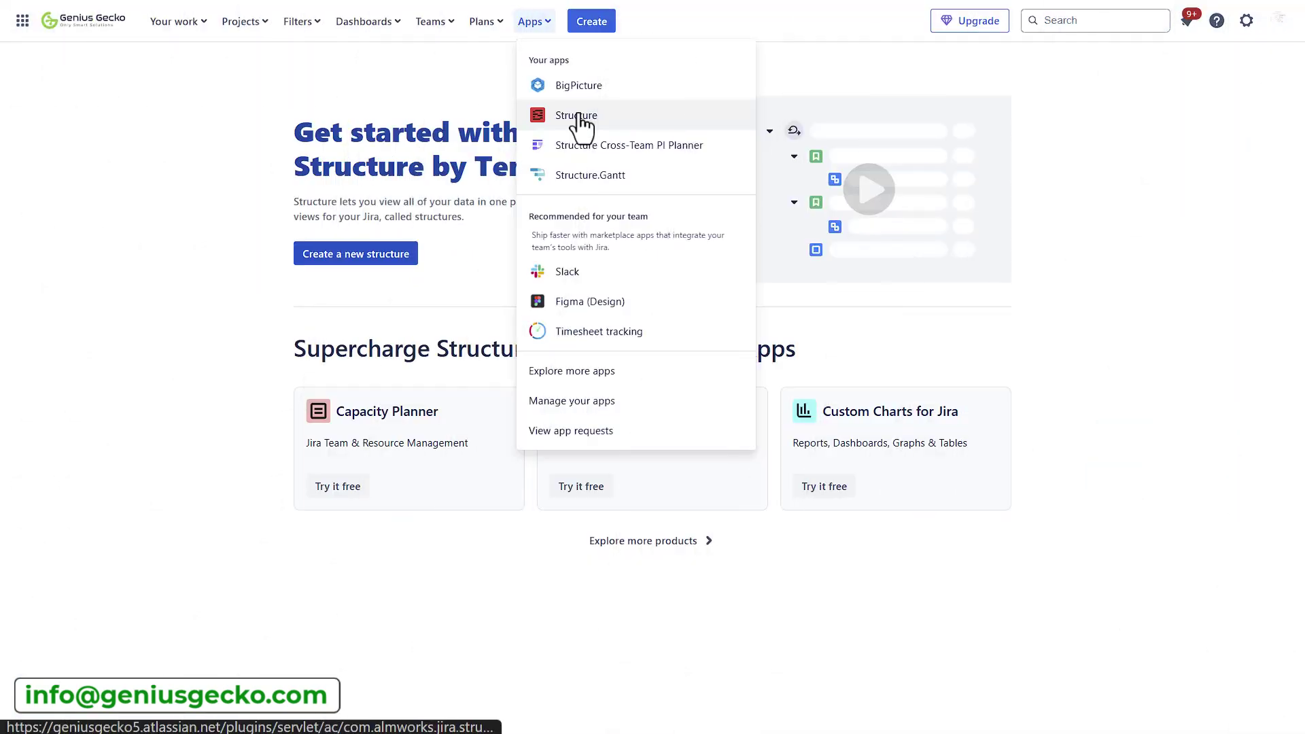
- Go to the Structure app and begin creating a new structure
click(580, 128)
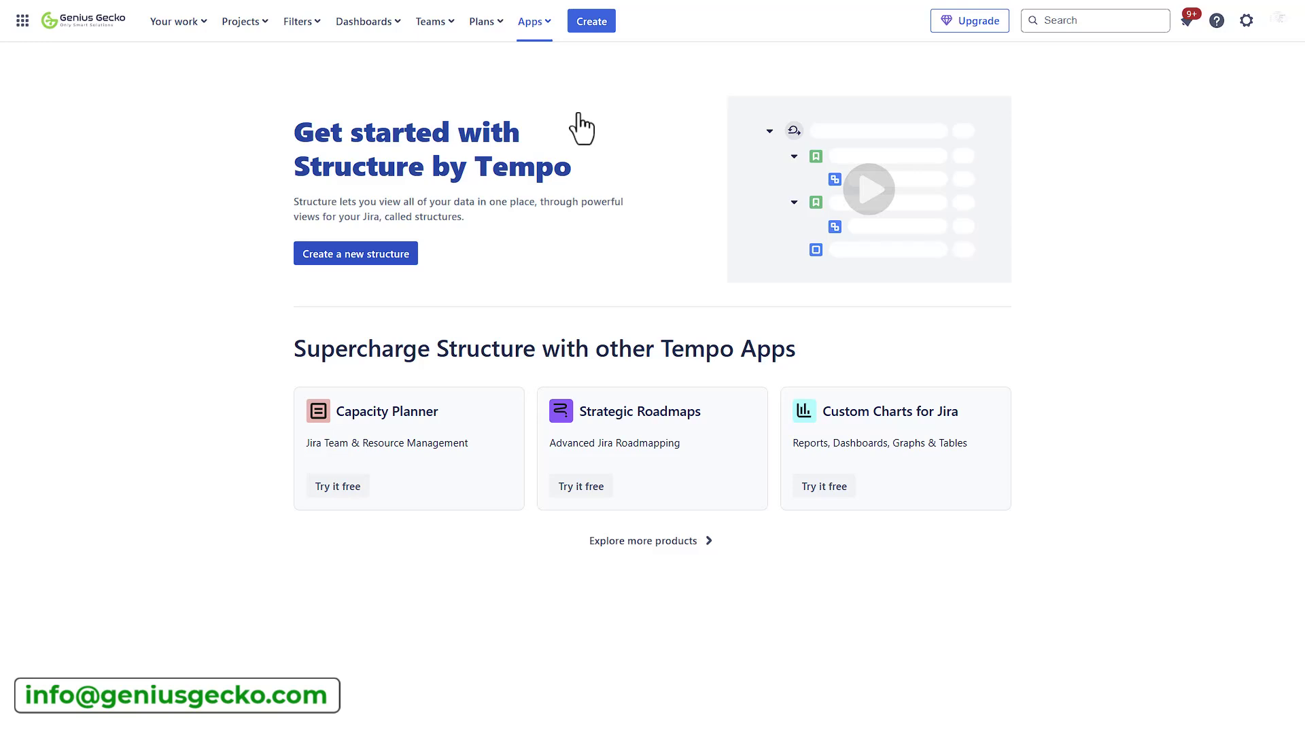
click(367, 255)
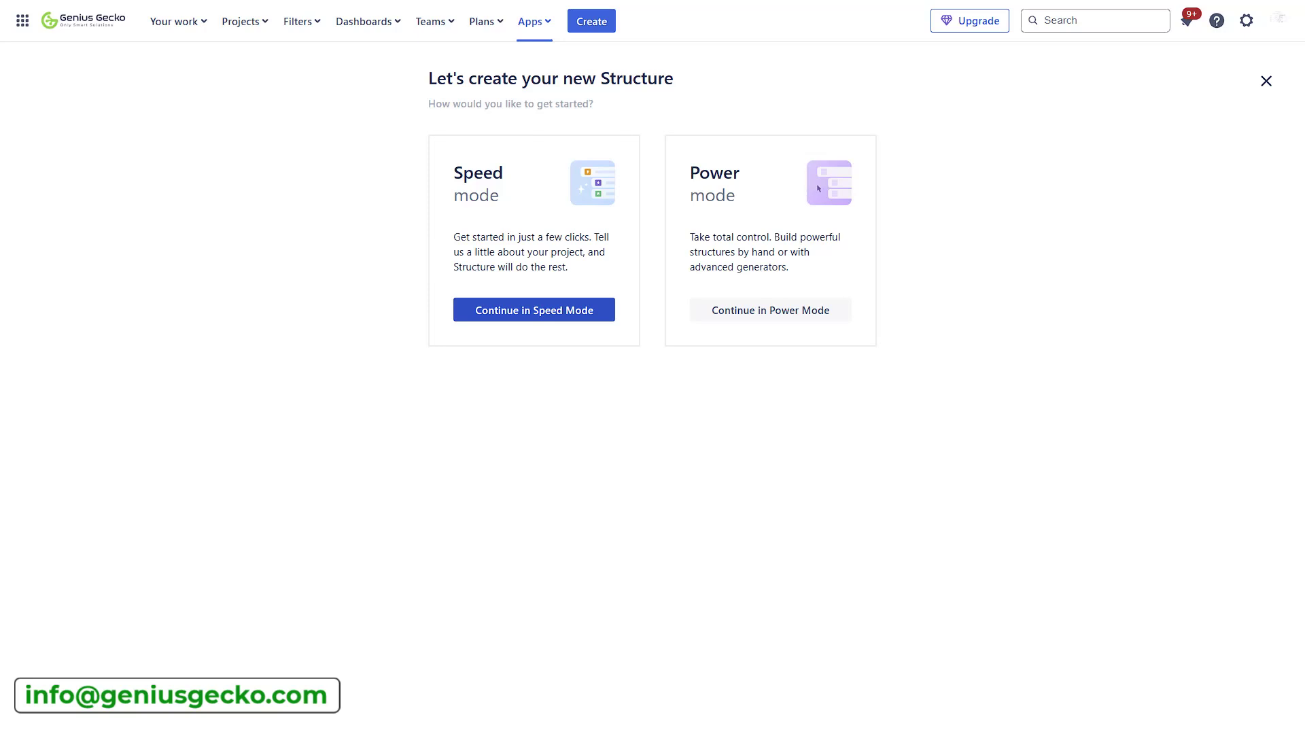
- In Speed mode, include only MY DEMO PROJECT in the new structure and continue
click(529, 317)
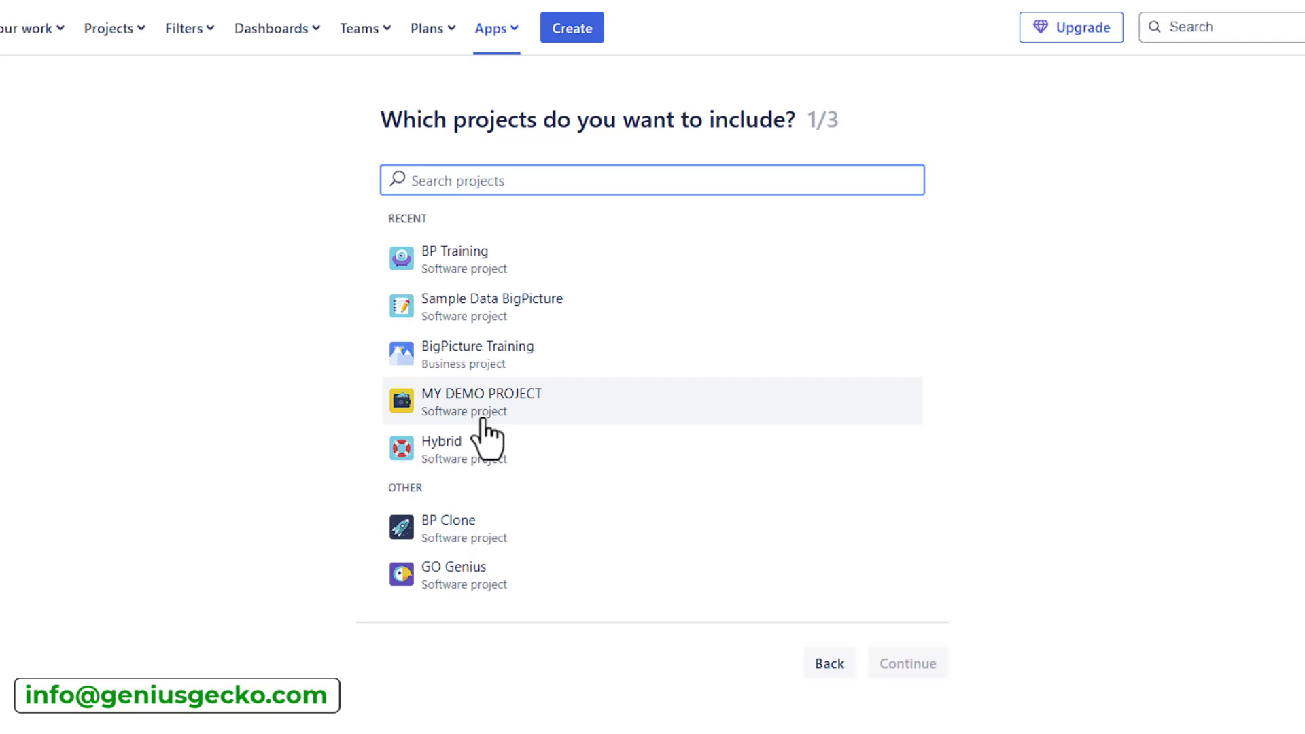
click(484, 419)
click(503, 319)
click(541, 306)
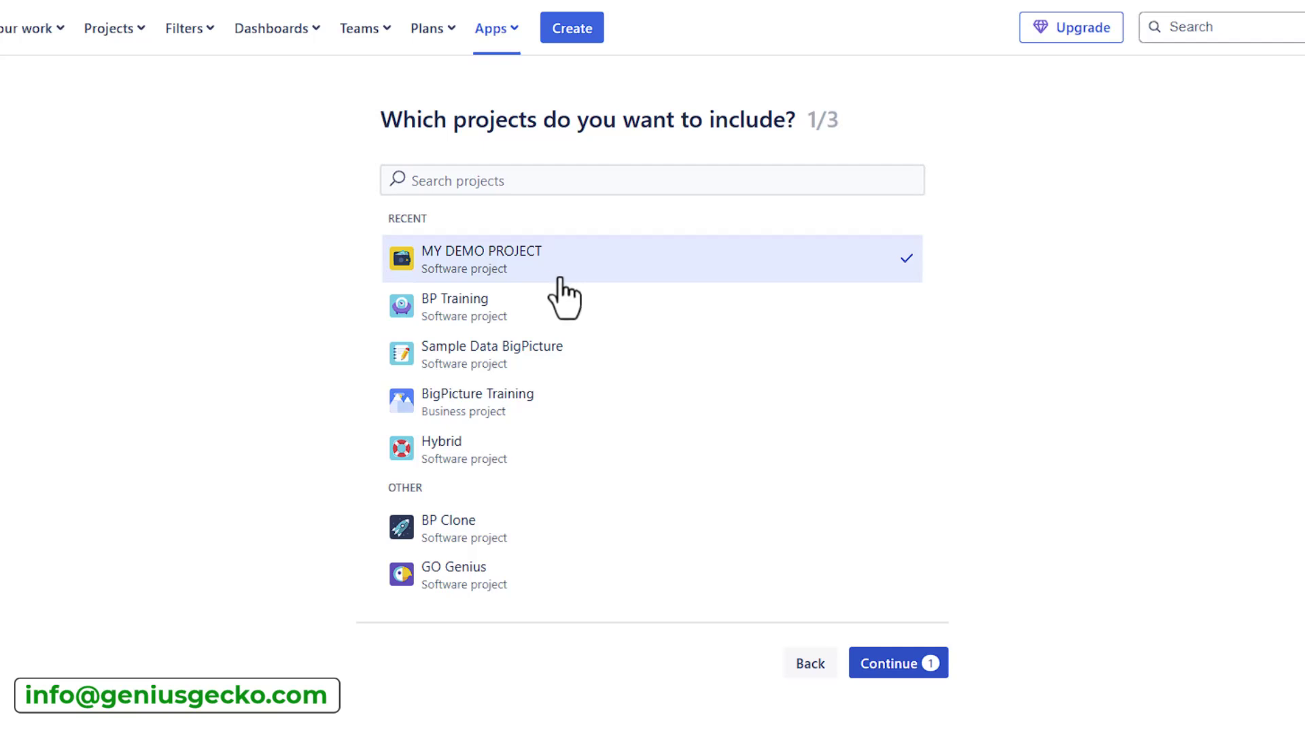
click(899, 658)
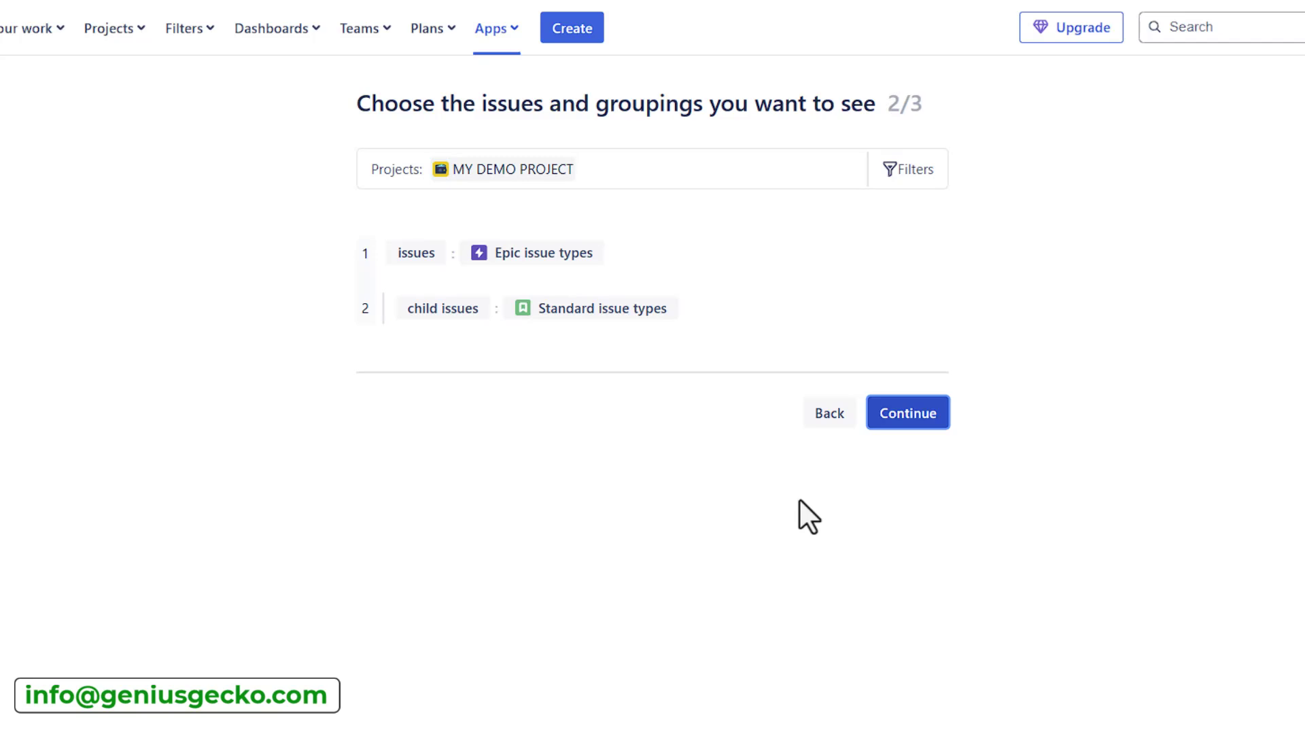
click(614, 171)
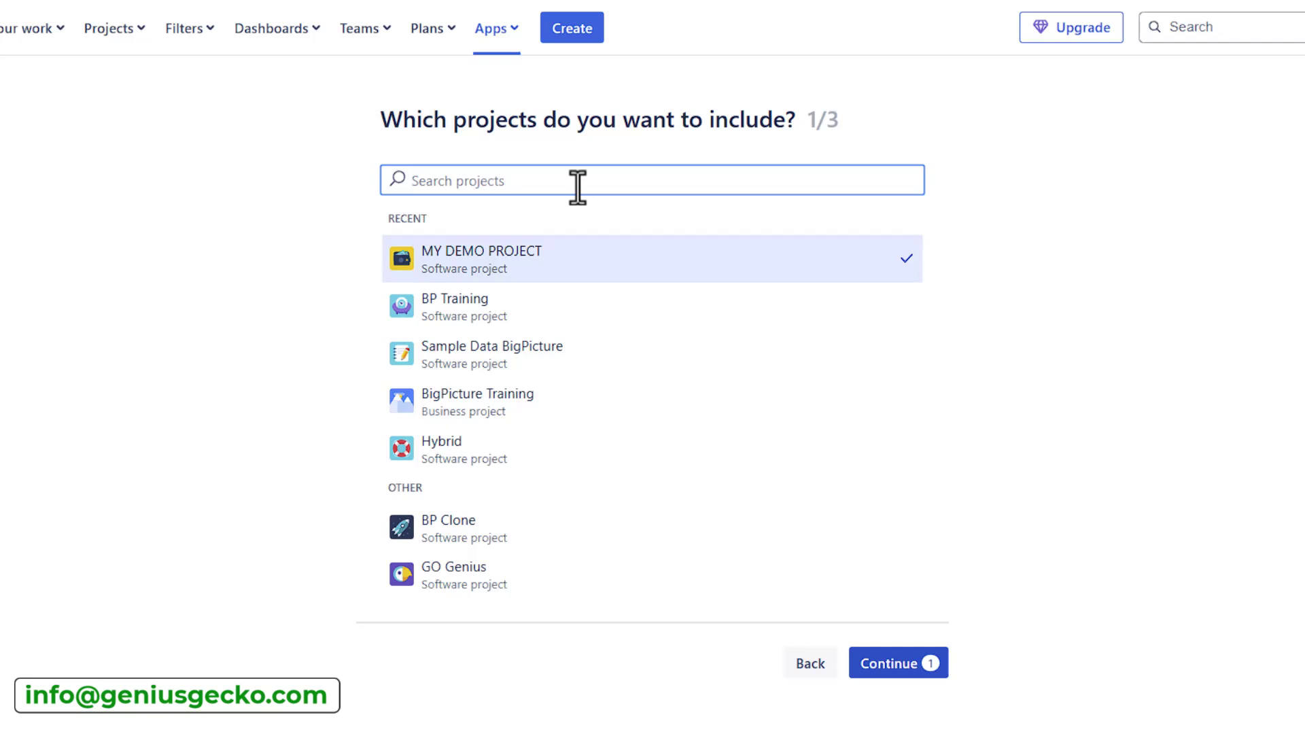
click(905, 665)
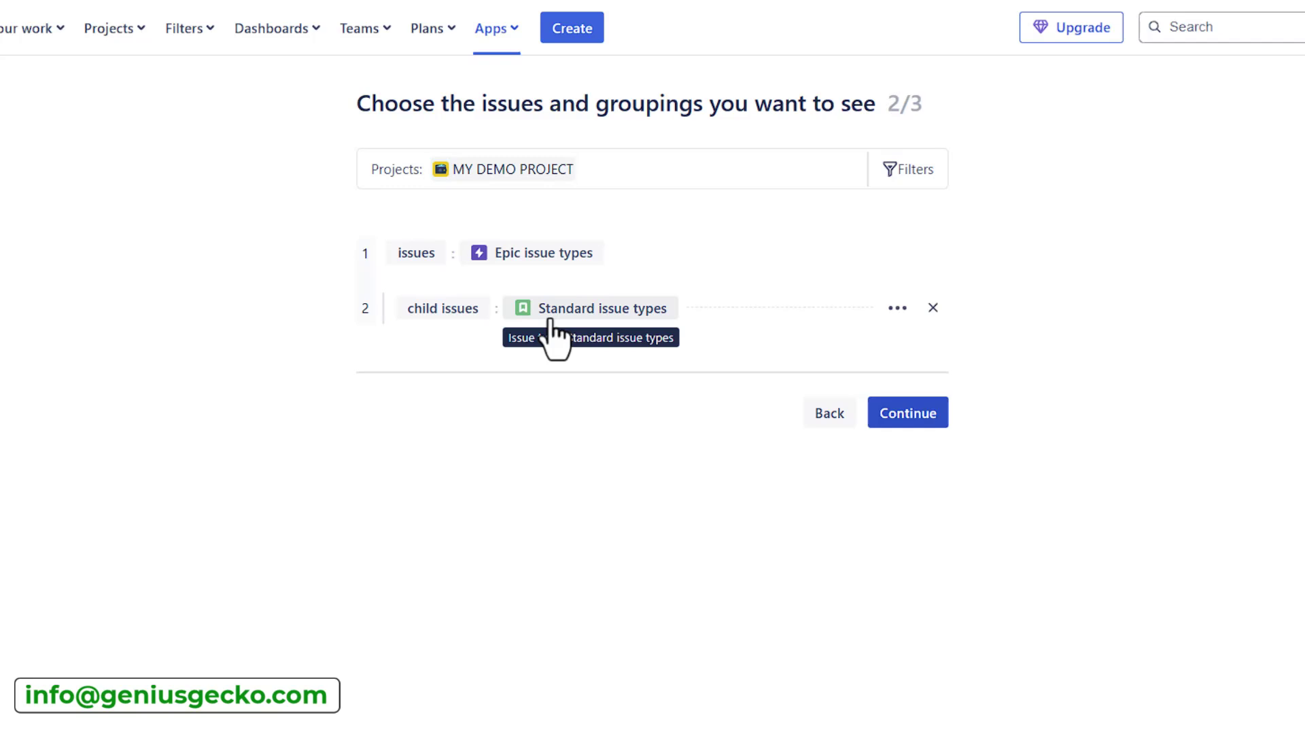
click(898, 310)
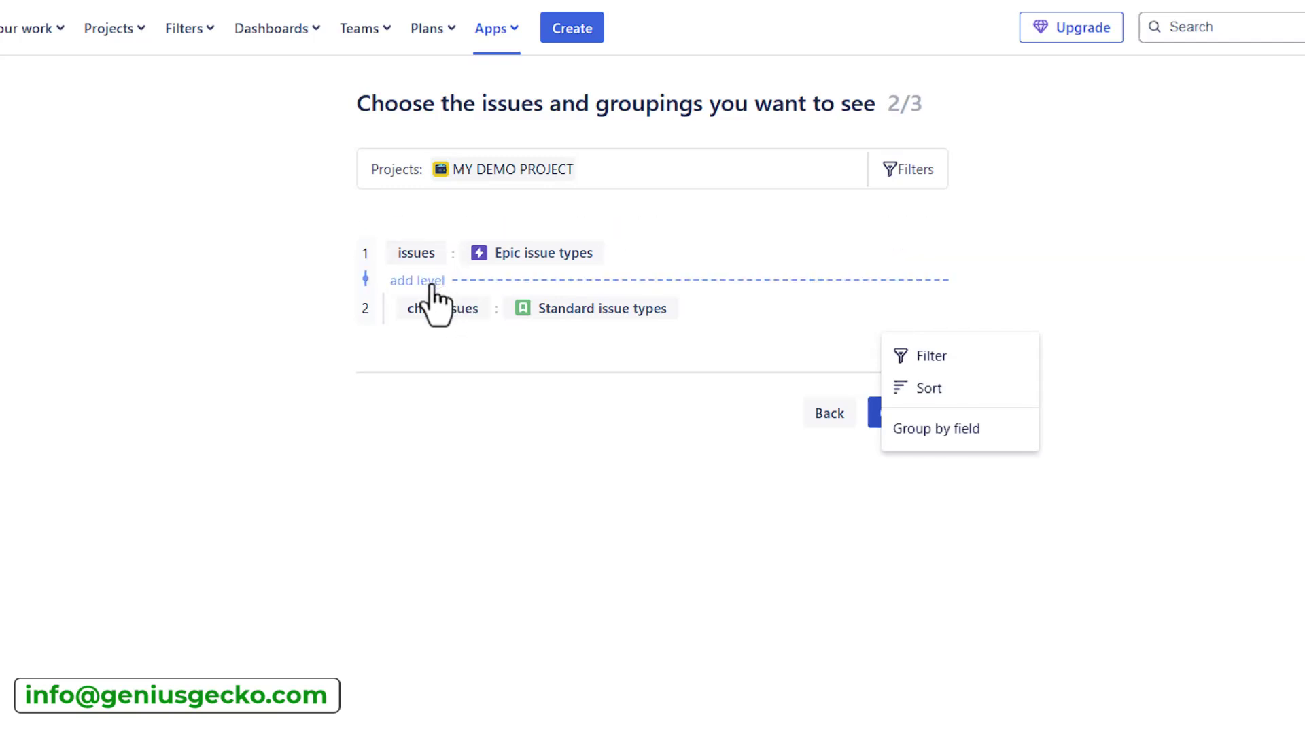
- Insert an issue-adding level between epics and child issues and clear its child-issues link type
click(433, 281)
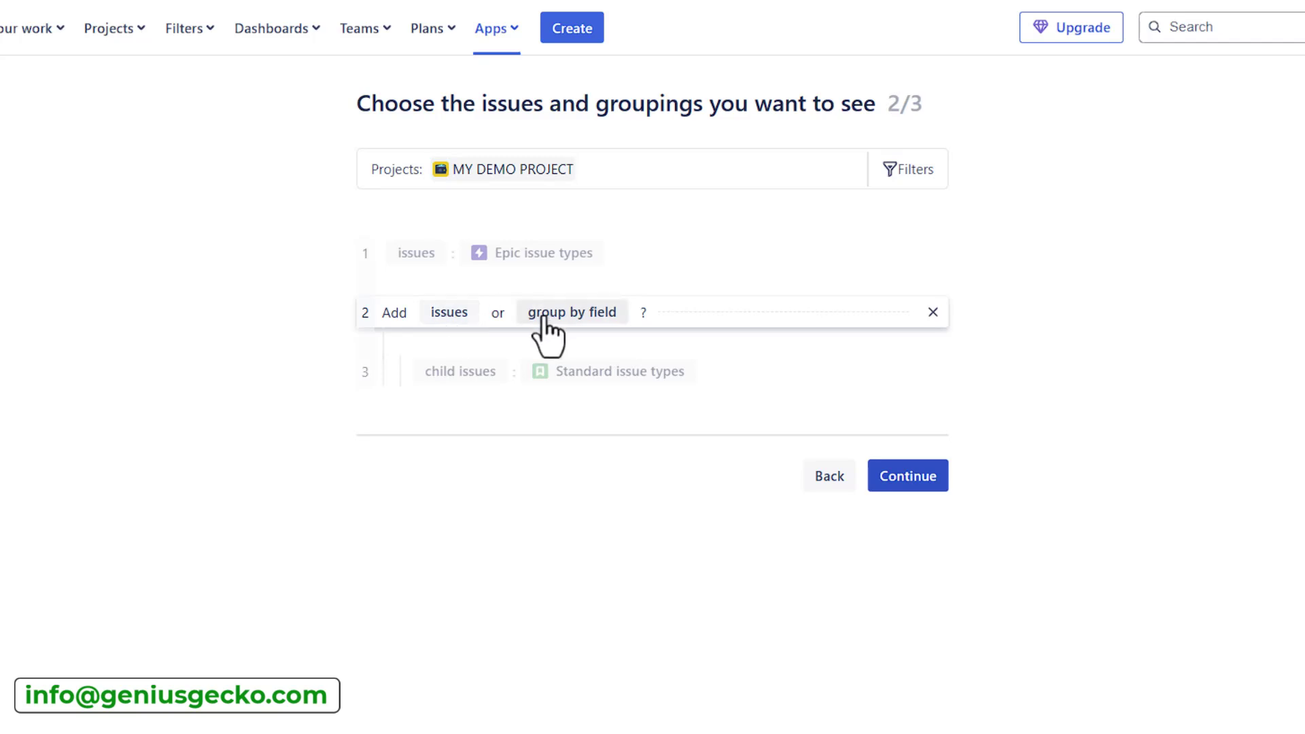
click(447, 317)
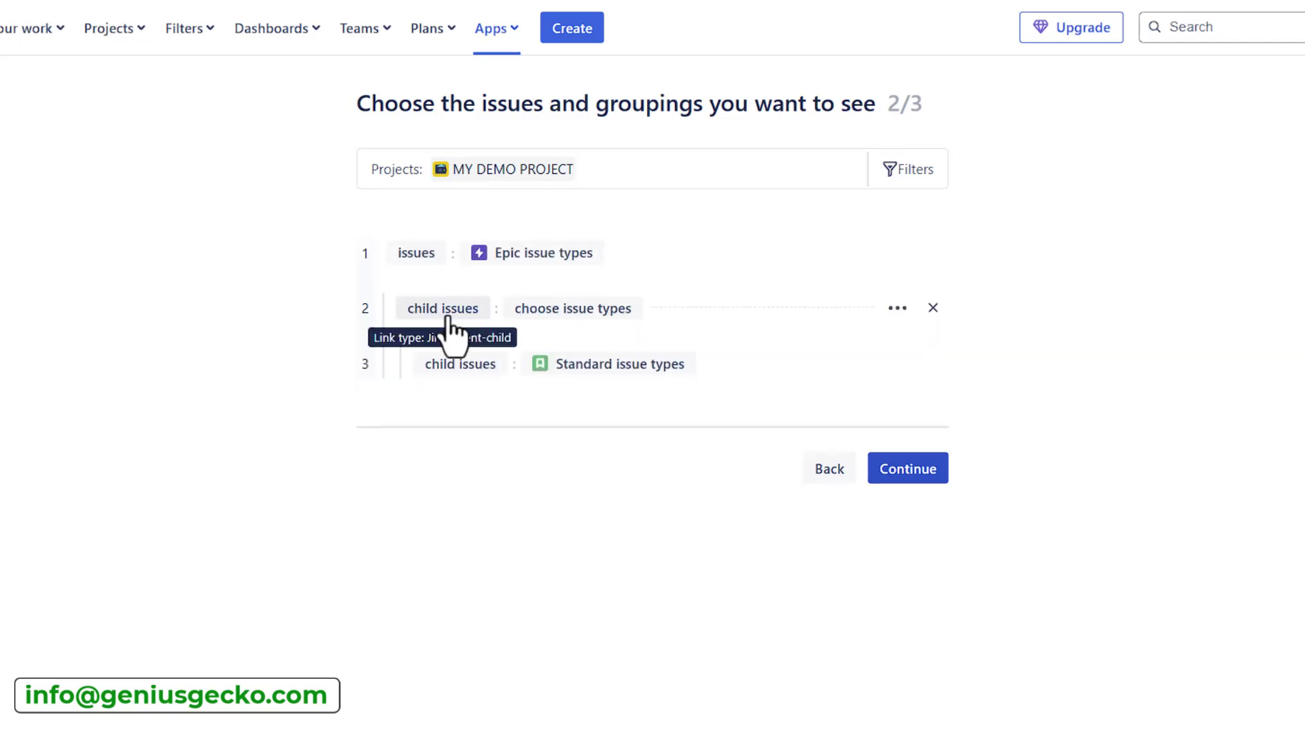
click(448, 317)
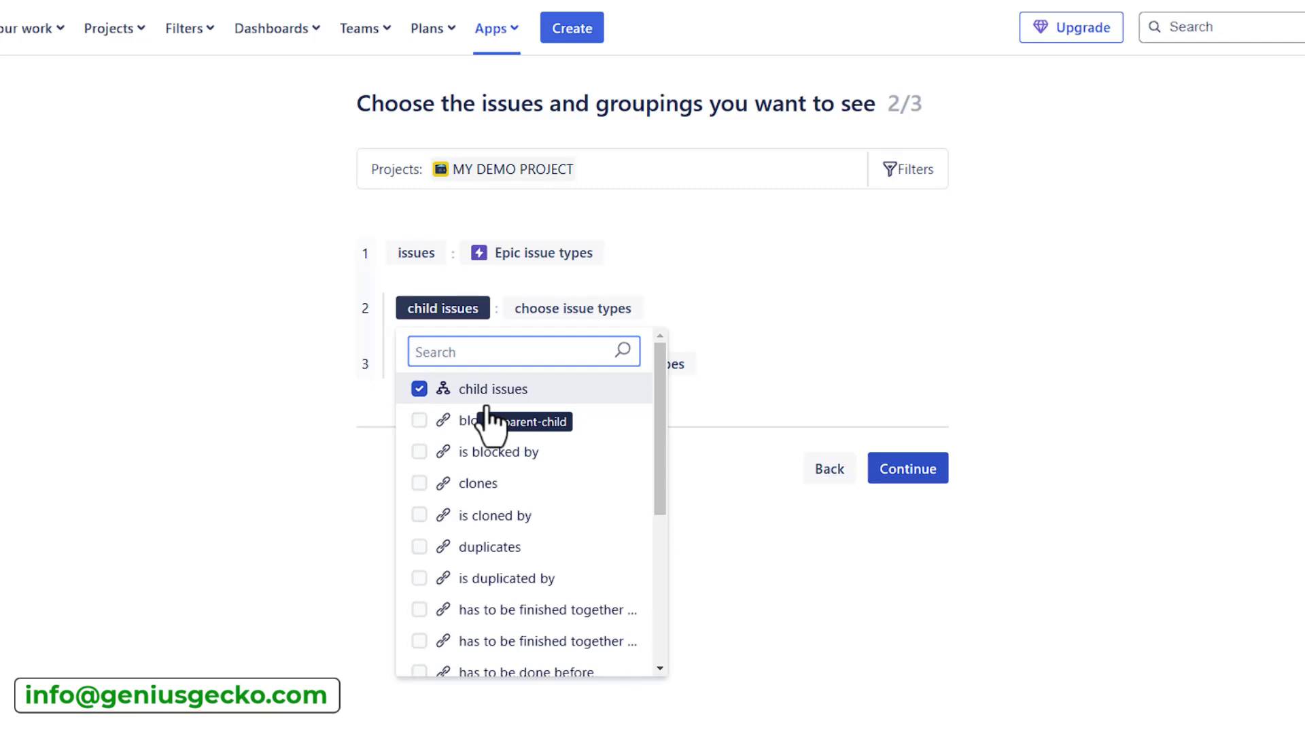
click(419, 389)
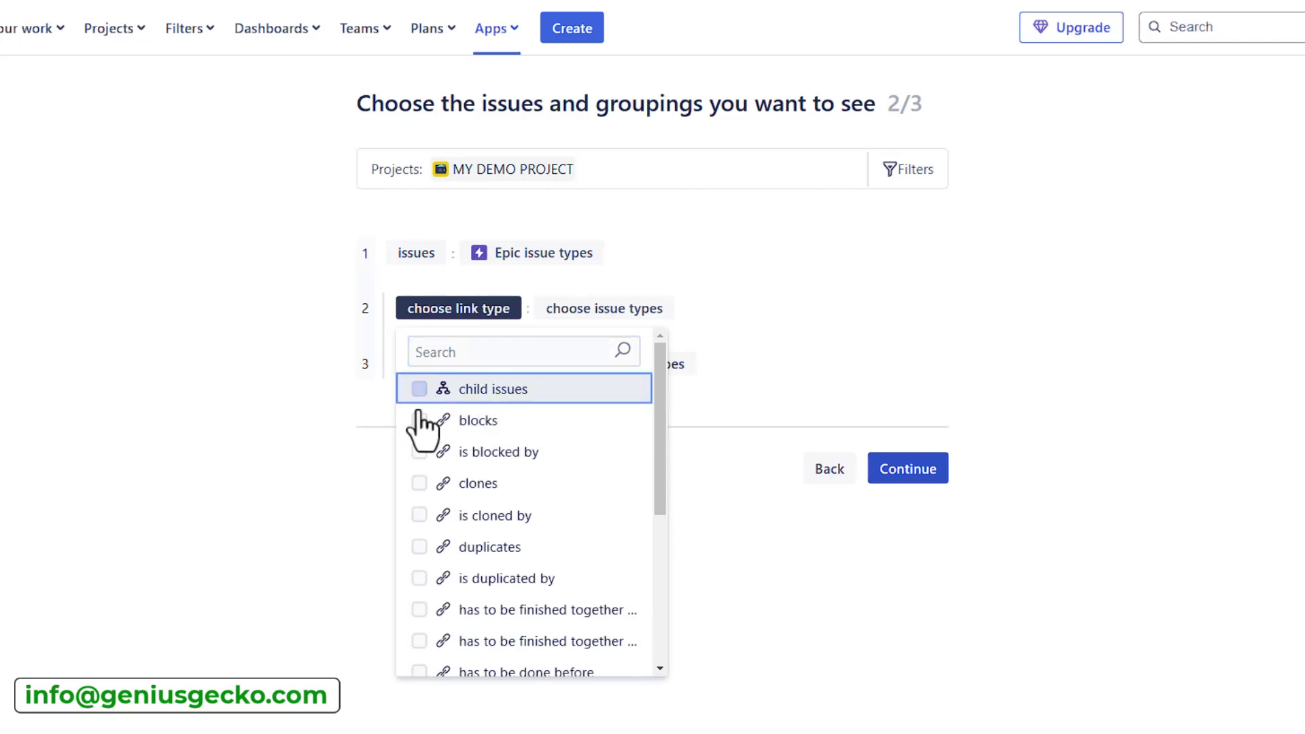
scroll(428, 469, down, 4)
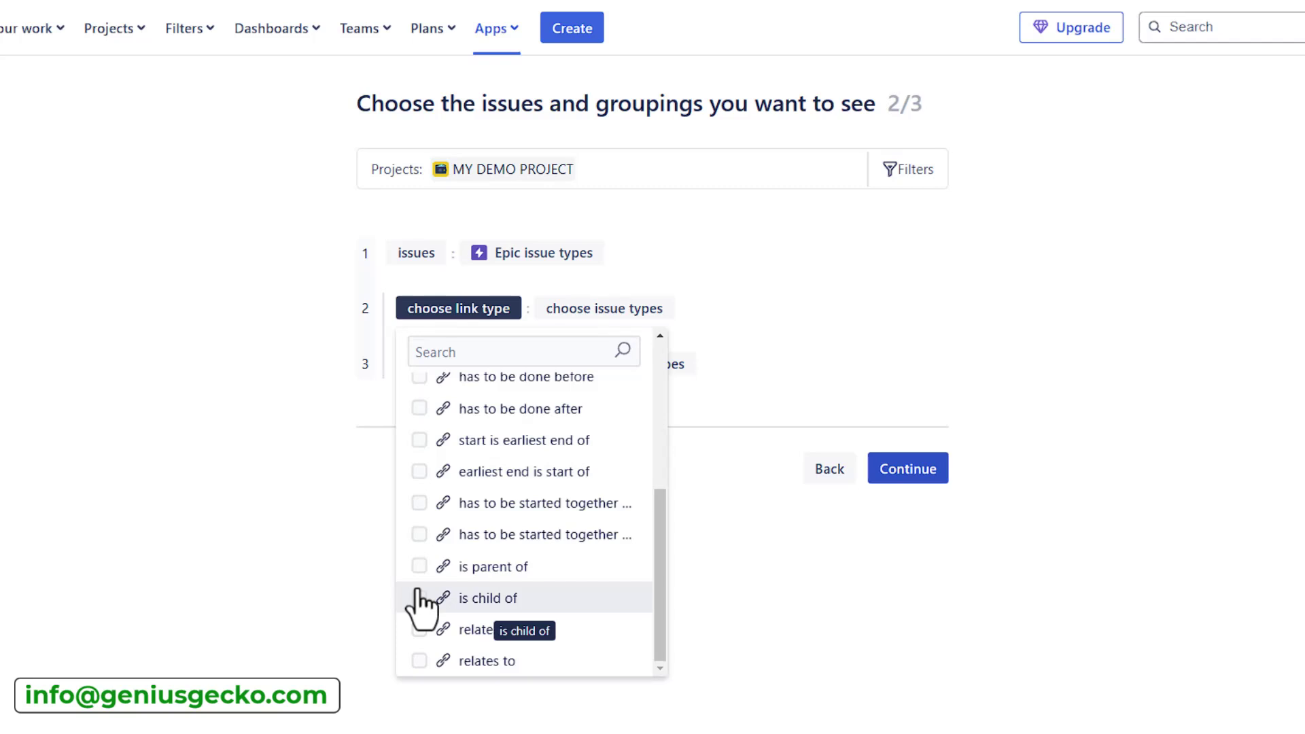
- Add a level grouping by Priority and remove the unused link-type level
click(728, 353)
click(622, 371)
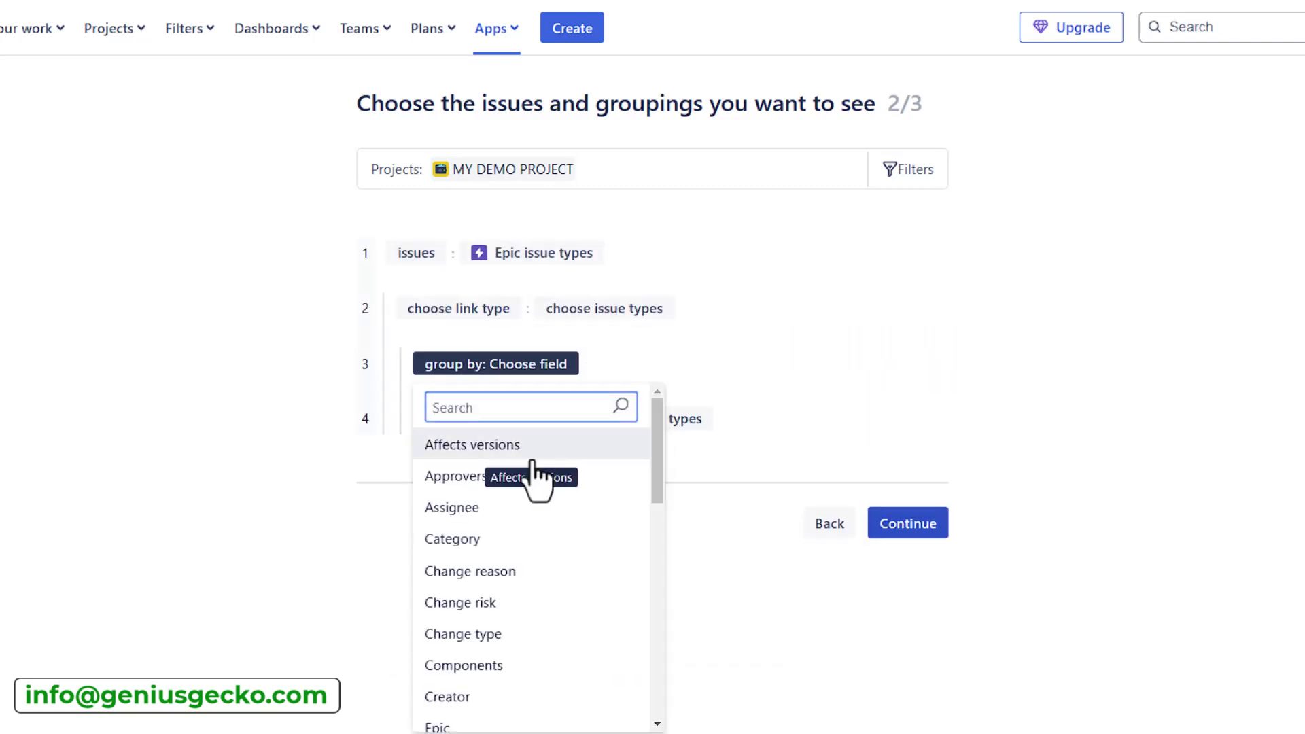
scroll(520, 507, down, 2)
scroll(511, 513, down, 4)
scroll(512, 517, down, 5)
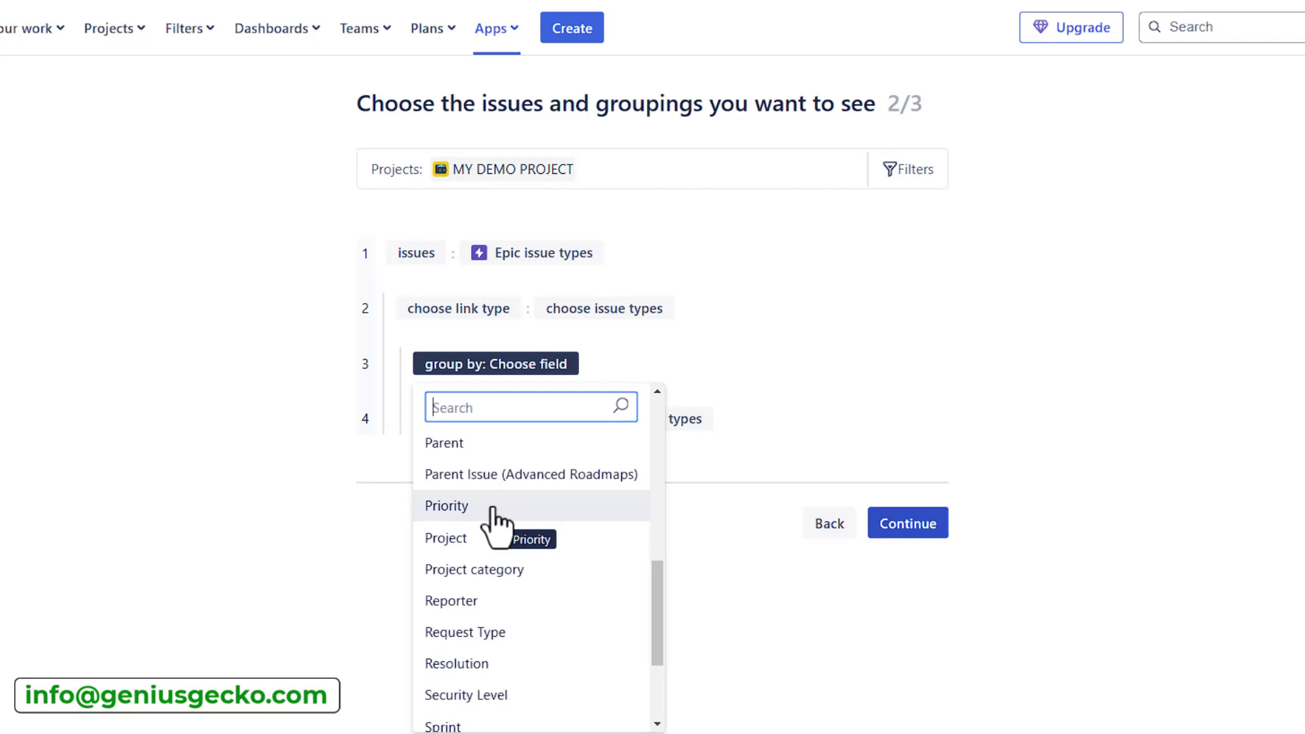
click(493, 507)
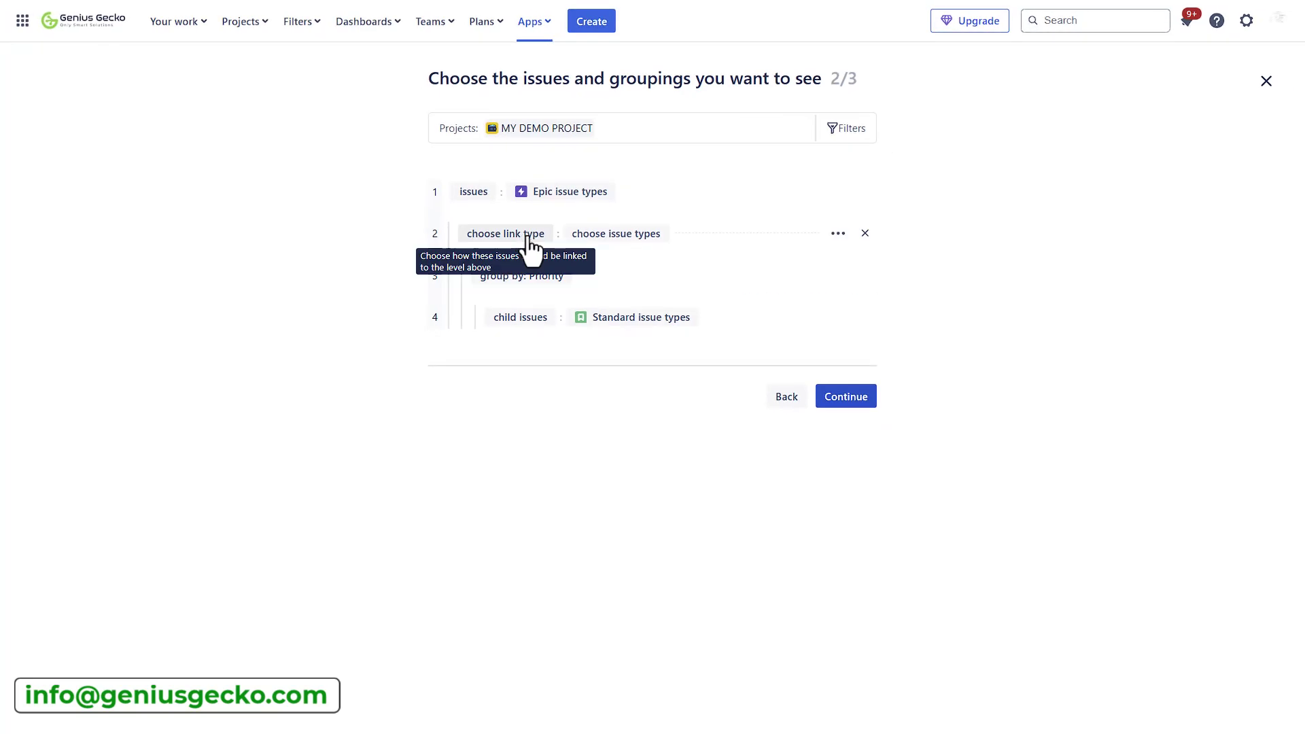
click(866, 233)
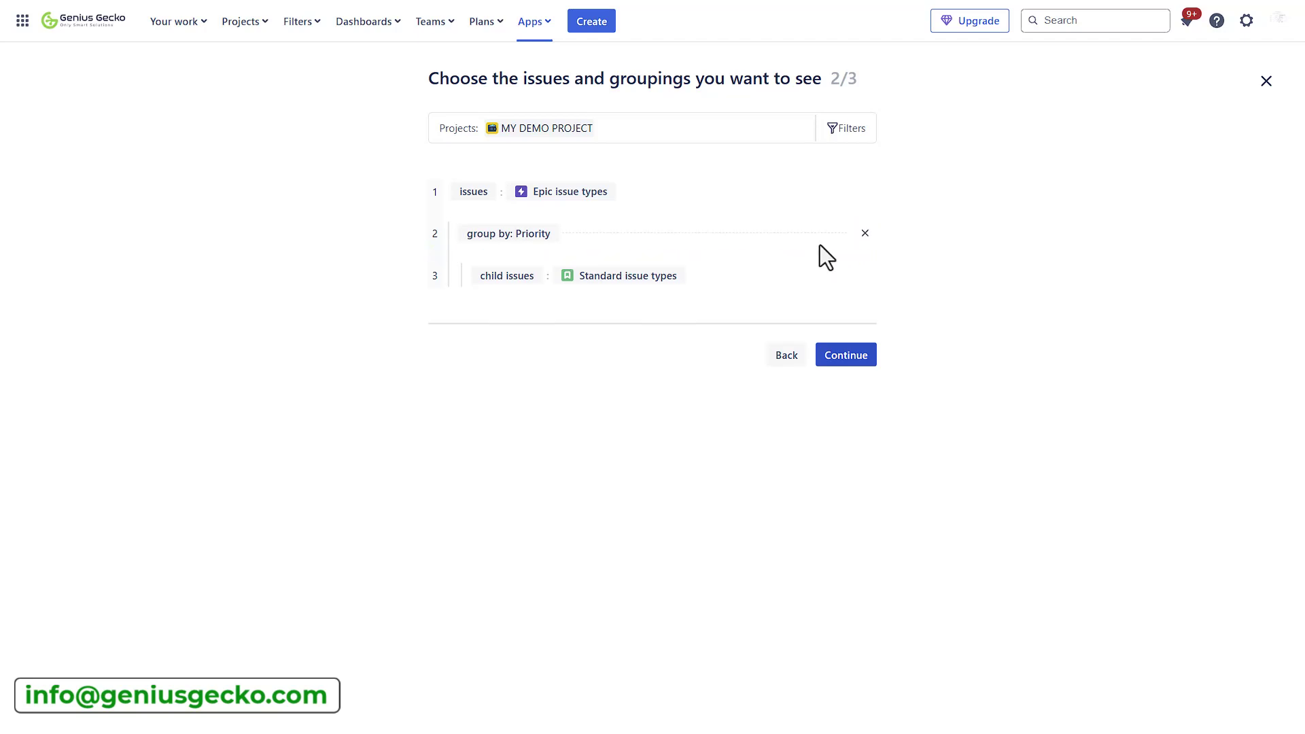
click(840, 355)
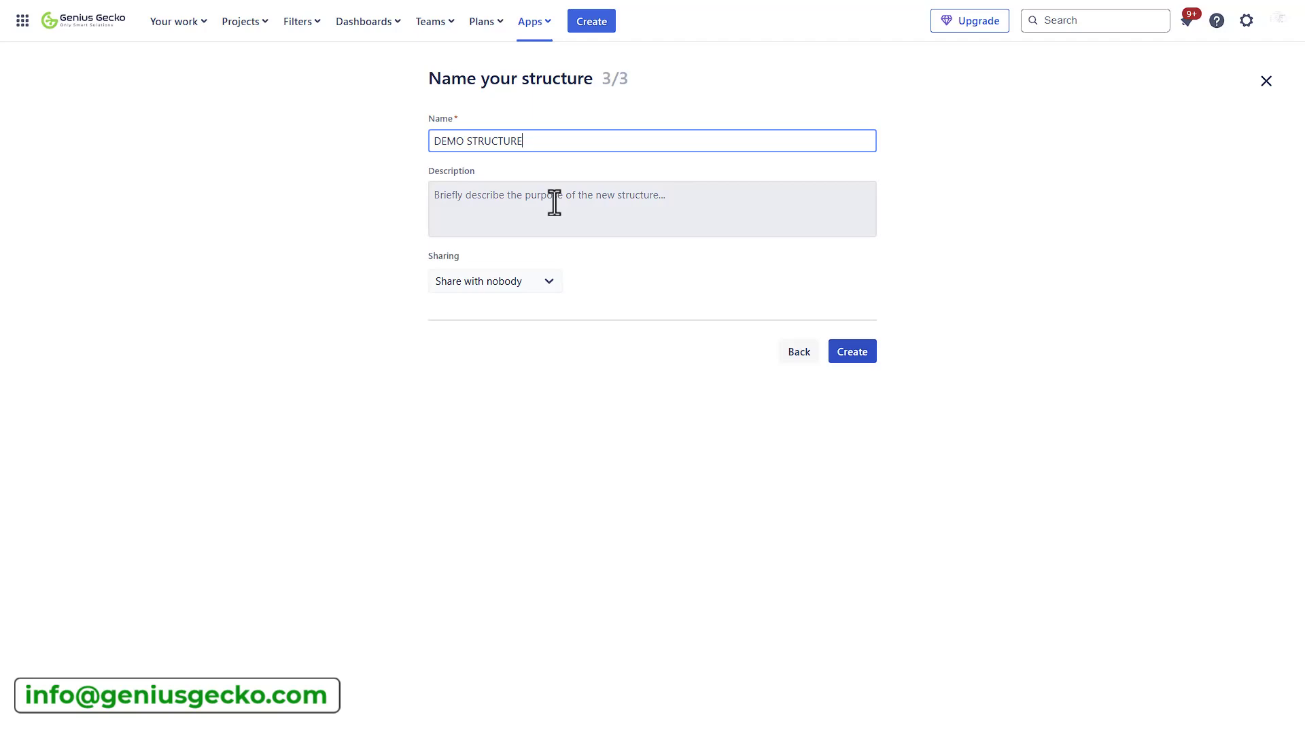
- Set the structure's sharing to Everyone
click(548, 285)
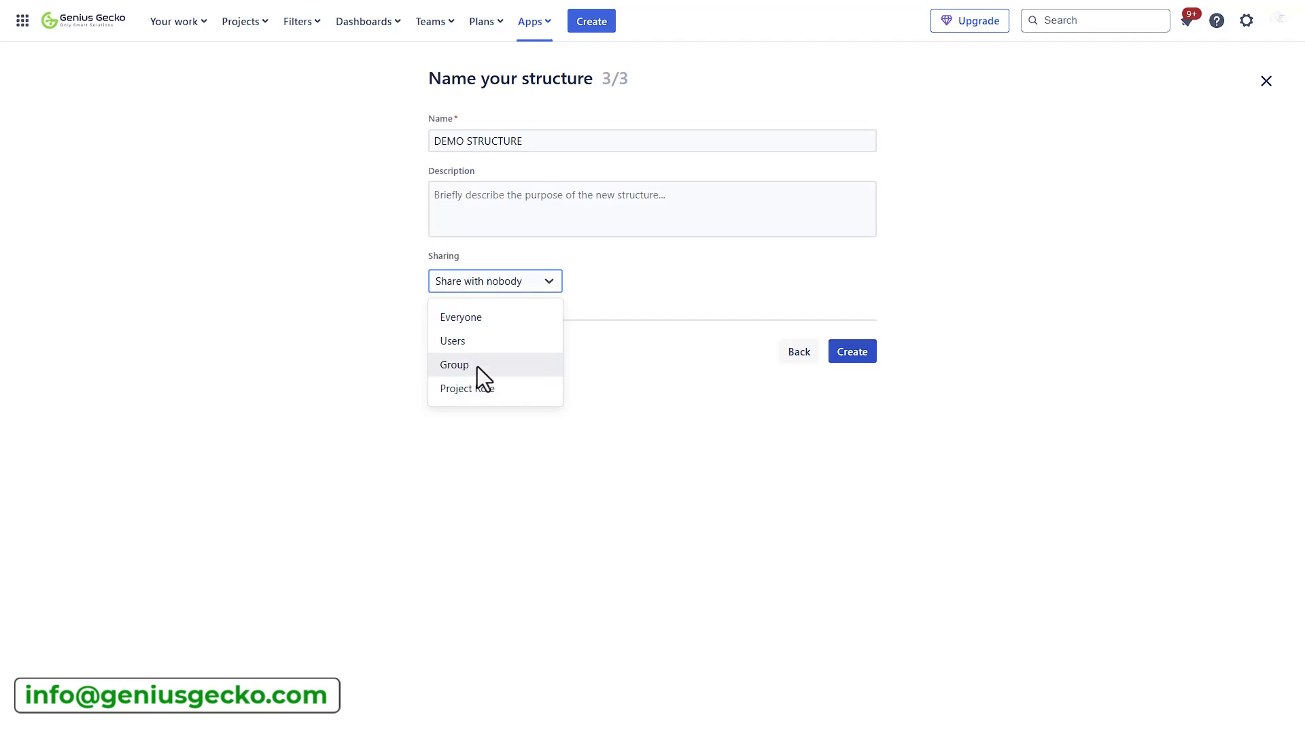
click(480, 318)
- Create the structure and expand the Initiation, Interior, Utilities, Development, Construction and Financing epics
click(852, 352)
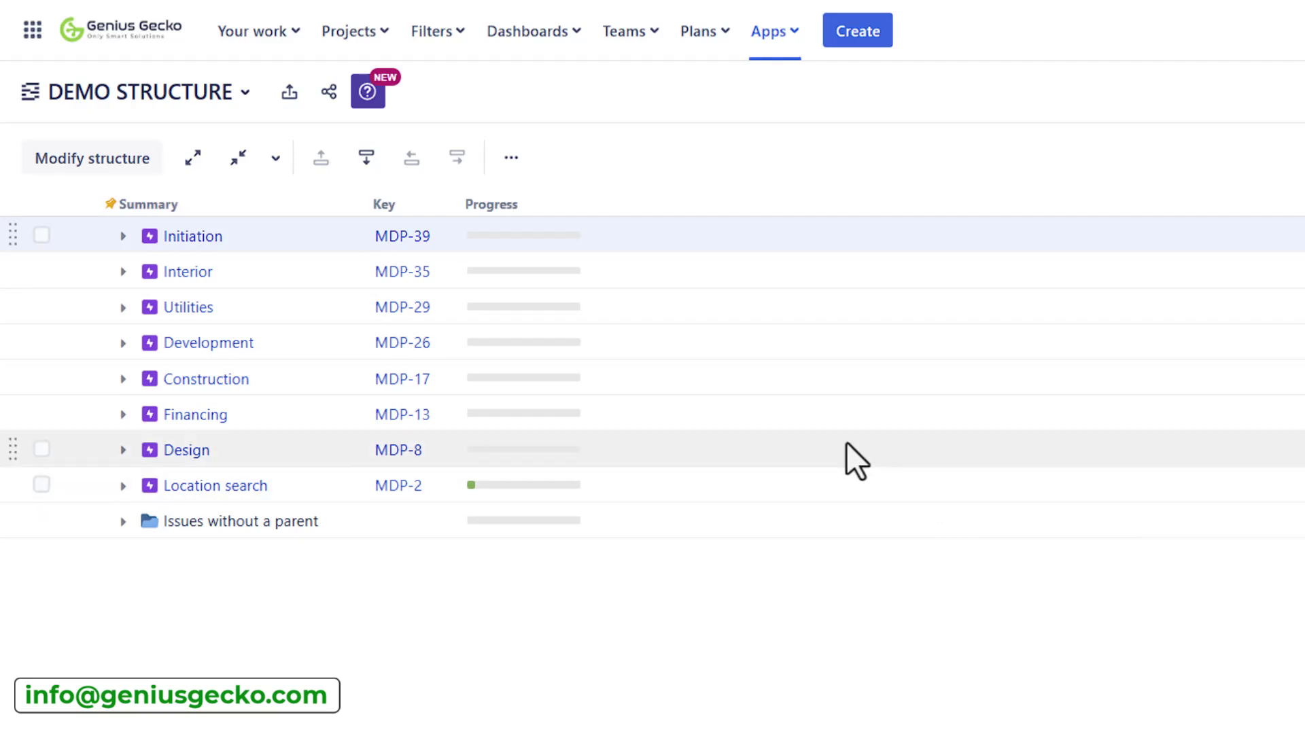
click(123, 236)
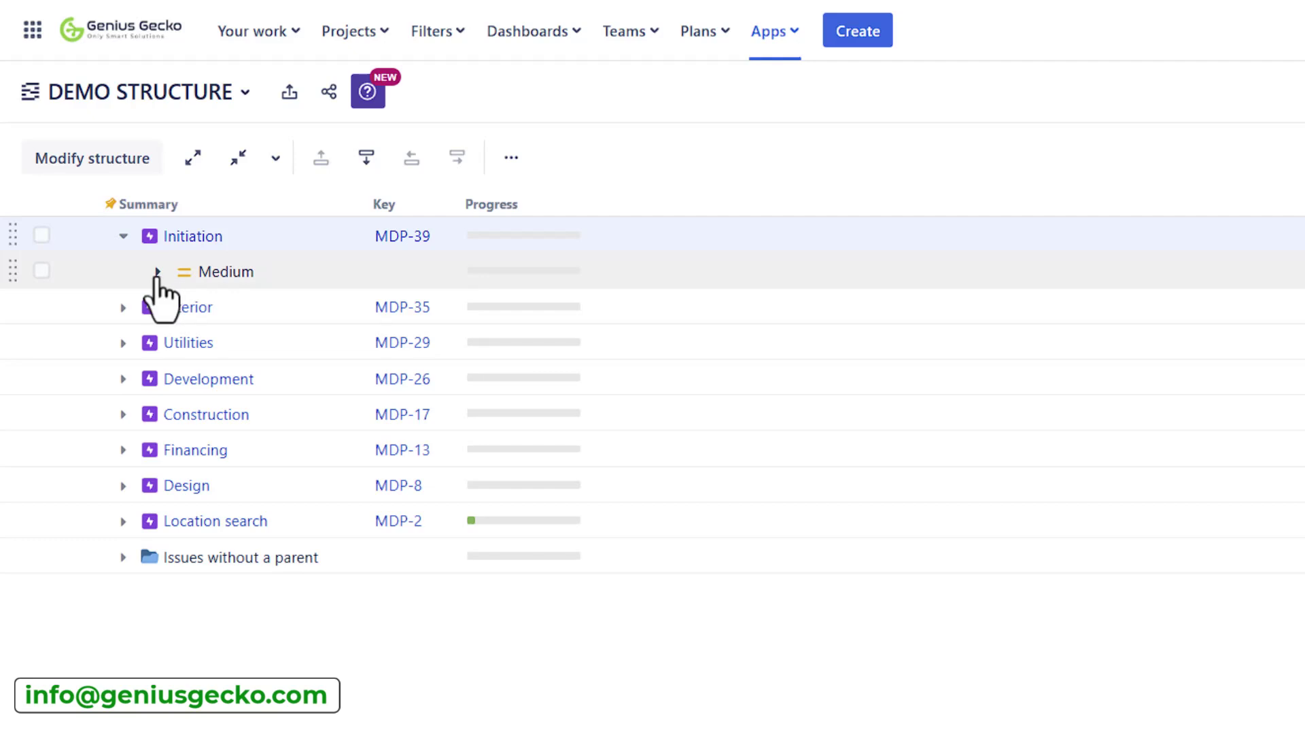
click(157, 271)
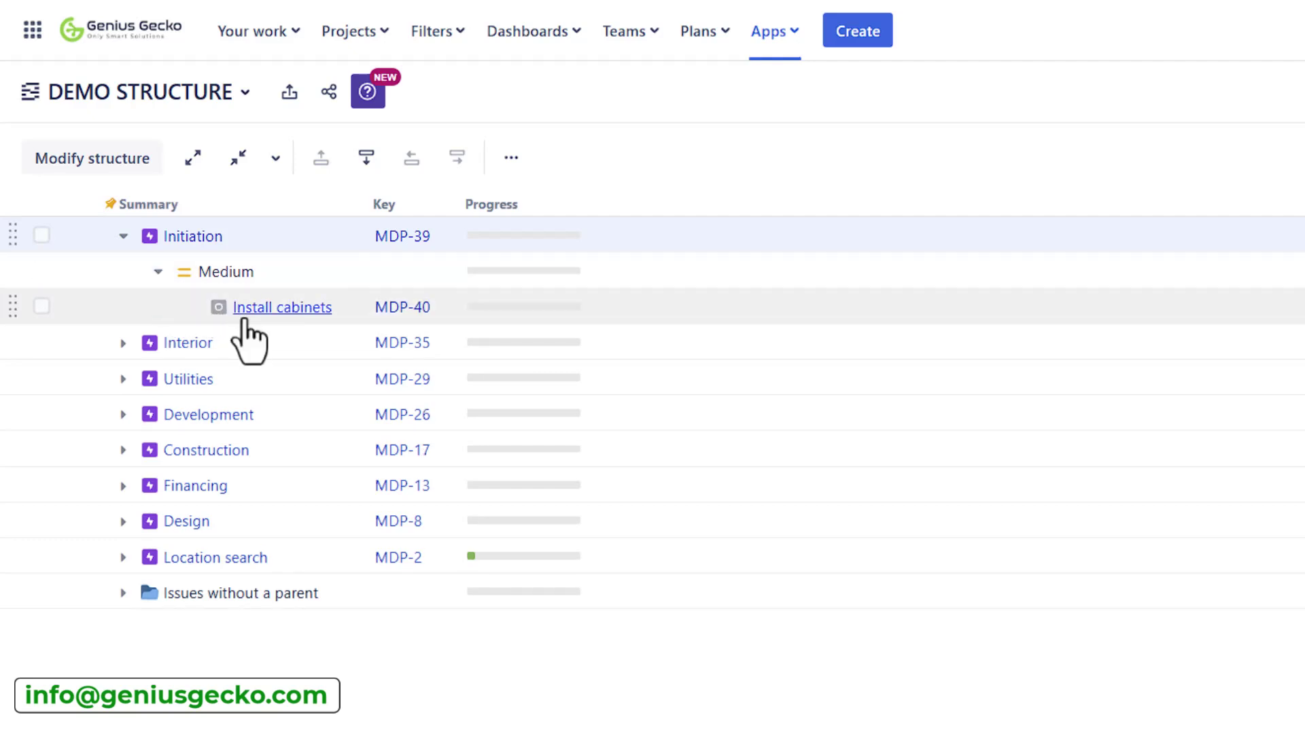
click(123, 342)
click(123, 416)
click(123, 487)
click(123, 558)
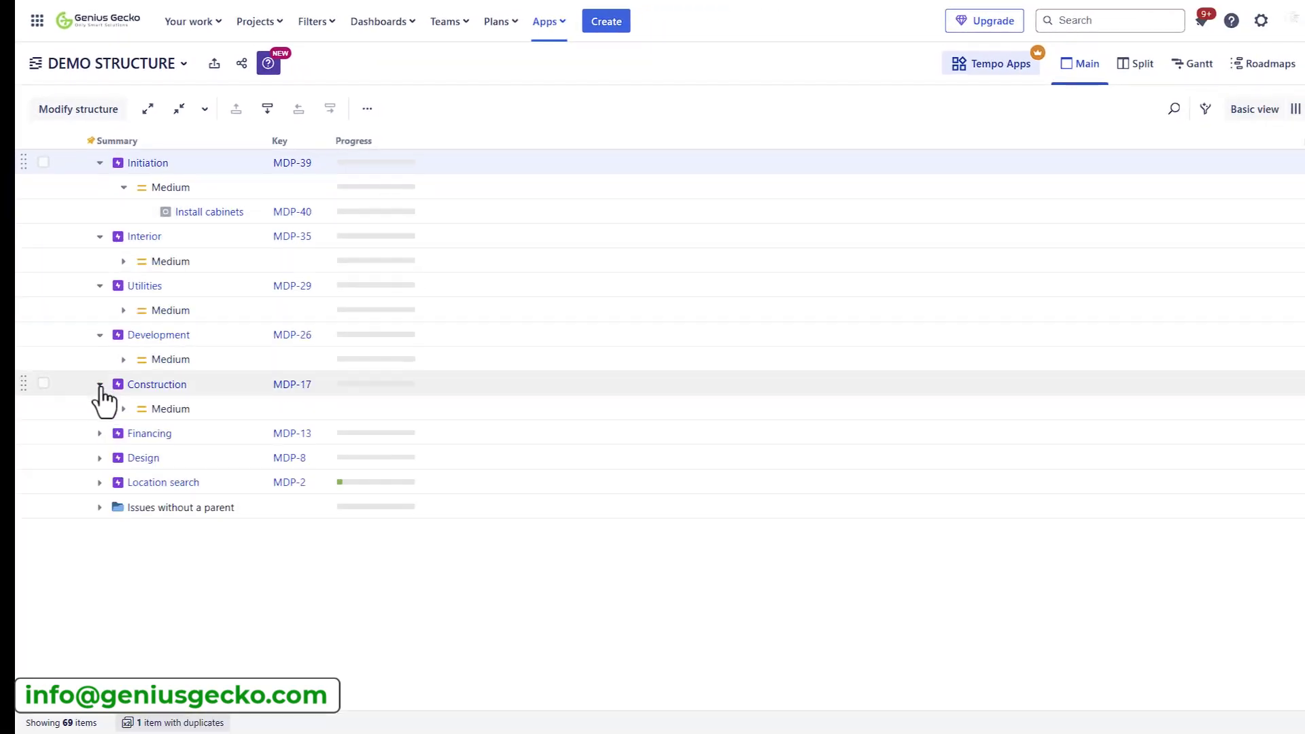
click(100, 433)
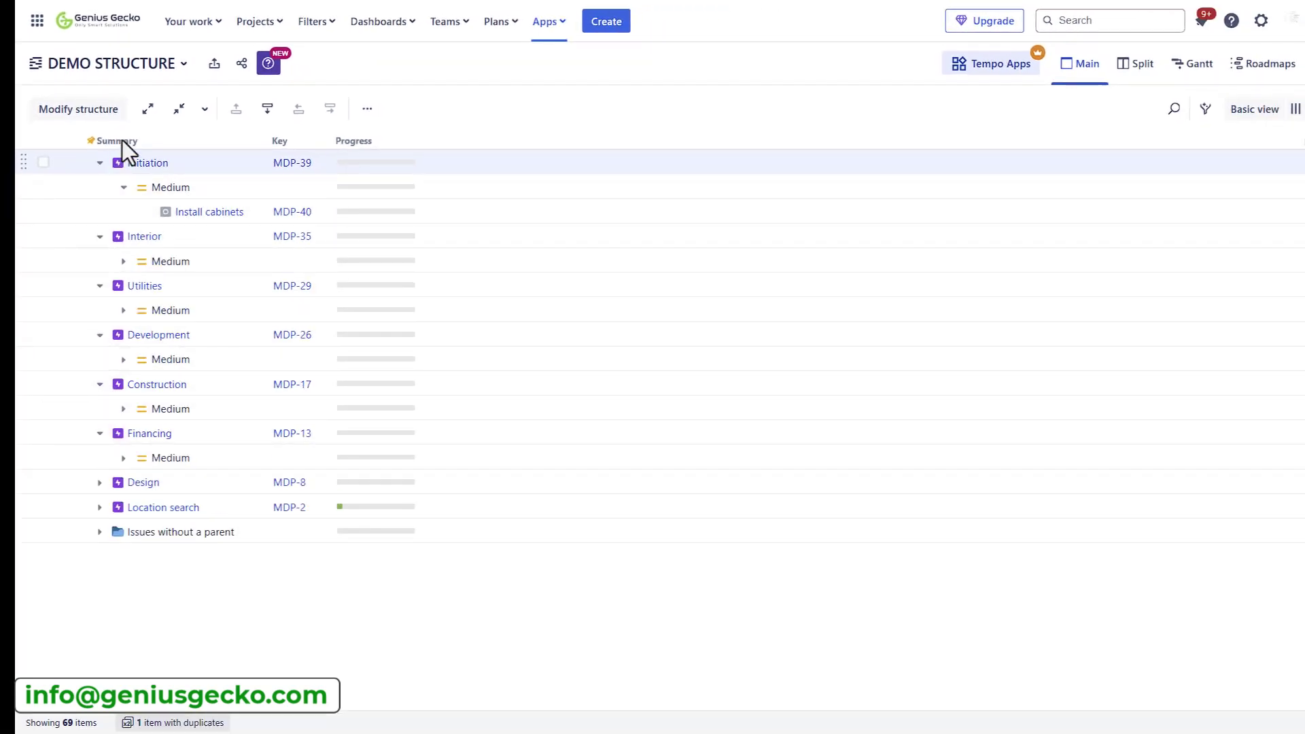
- Expand every level of the structure and scroll through the nested issues
click(146, 113)
scroll(139, 218, down, 8)
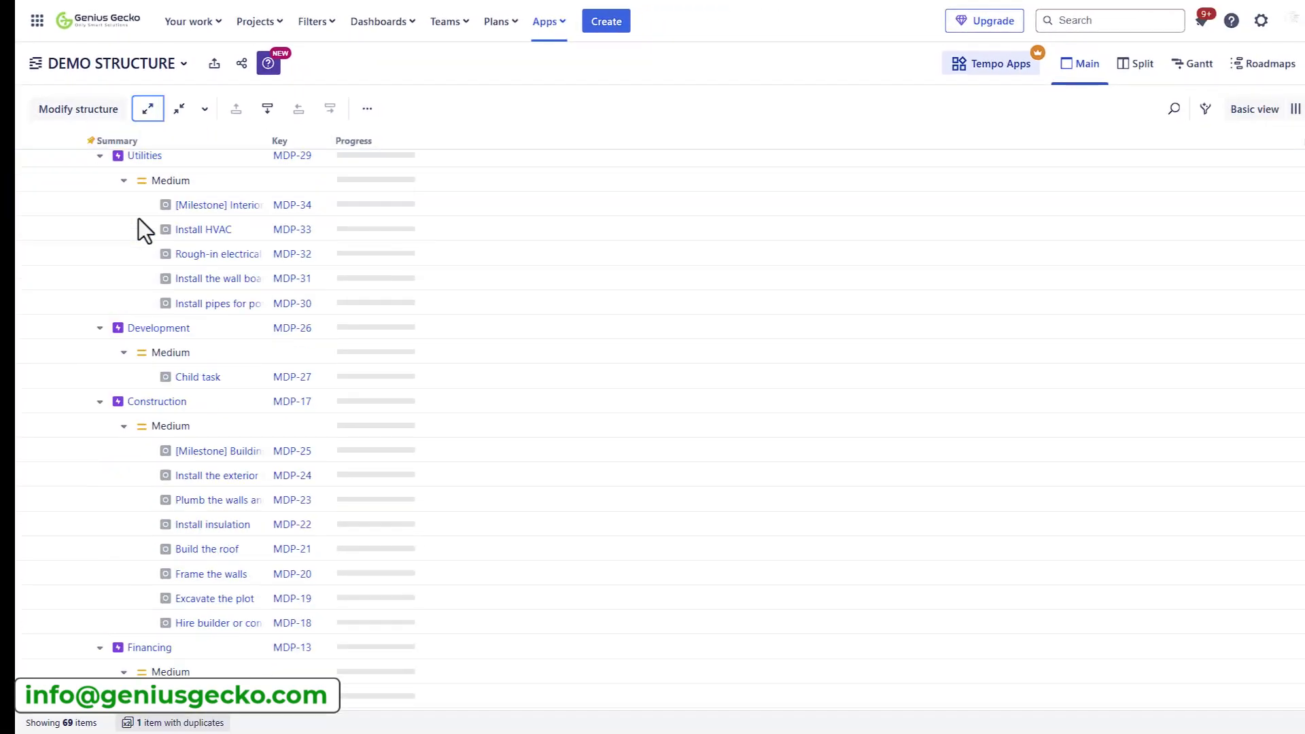
scroll(140, 228, down, 7)
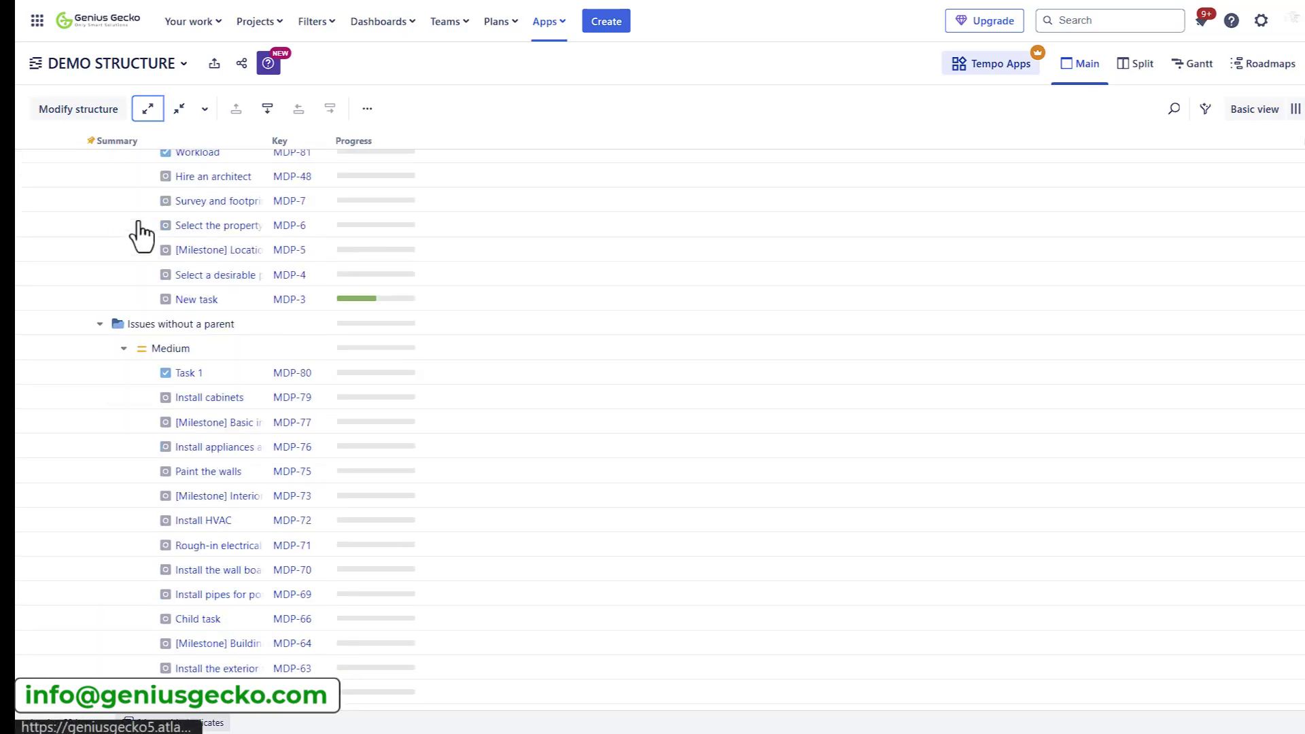
scroll(139, 231, down, 5)
scroll(141, 255, up, 9)
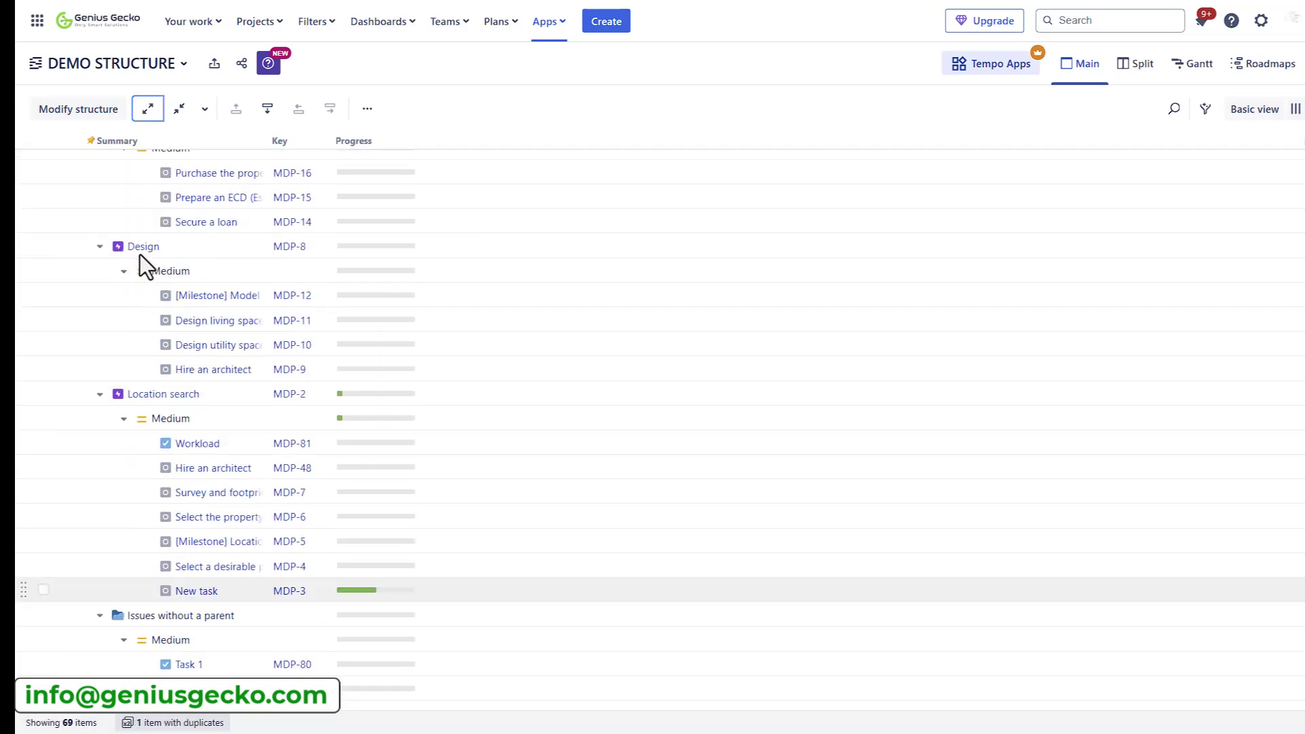
scroll(140, 253, up, 10)
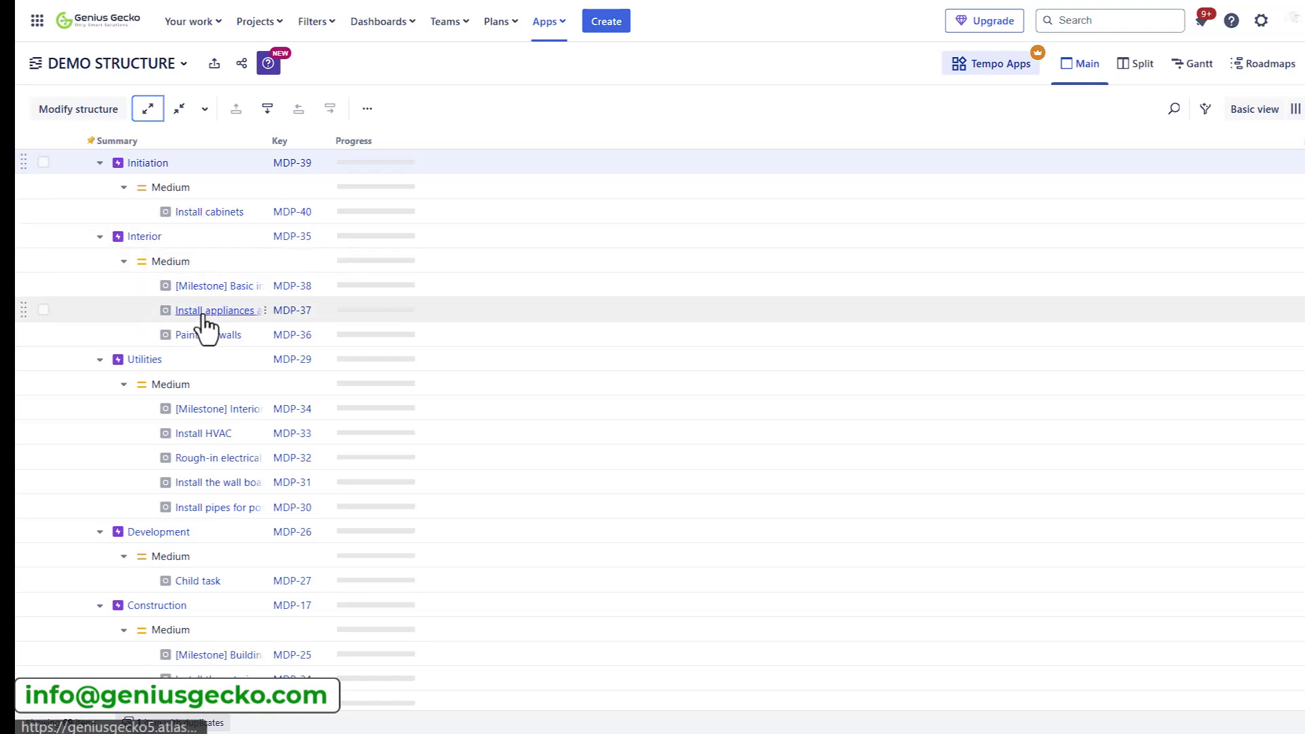
- Change the appliance-installation issue's priority to Highest
click(205, 314)
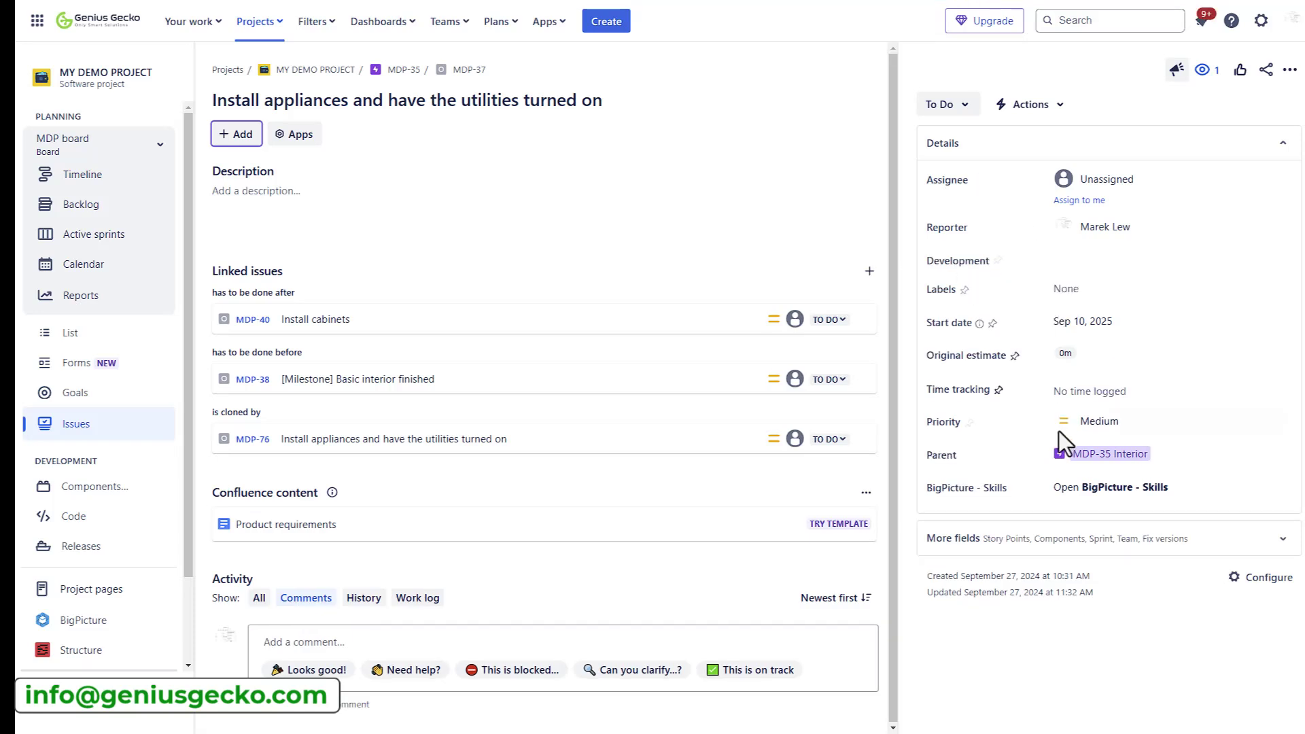
click(1066, 423)
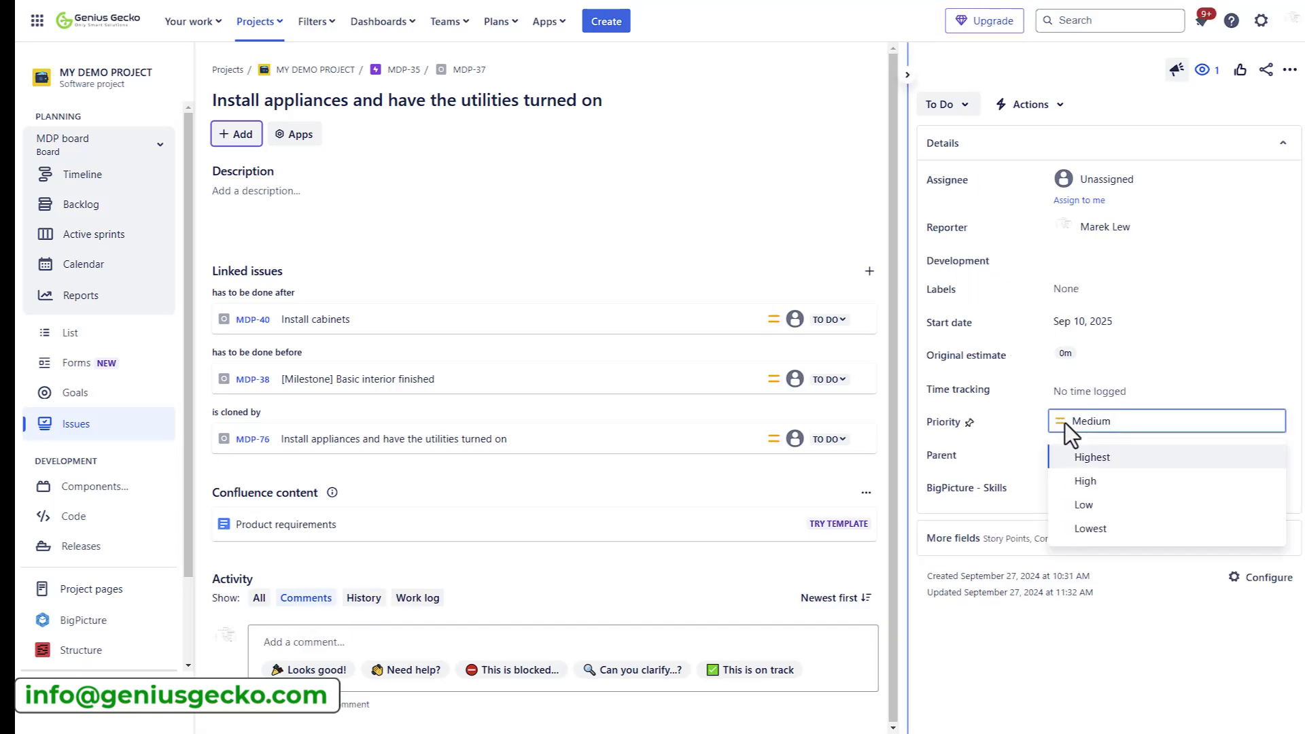
click(1085, 457)
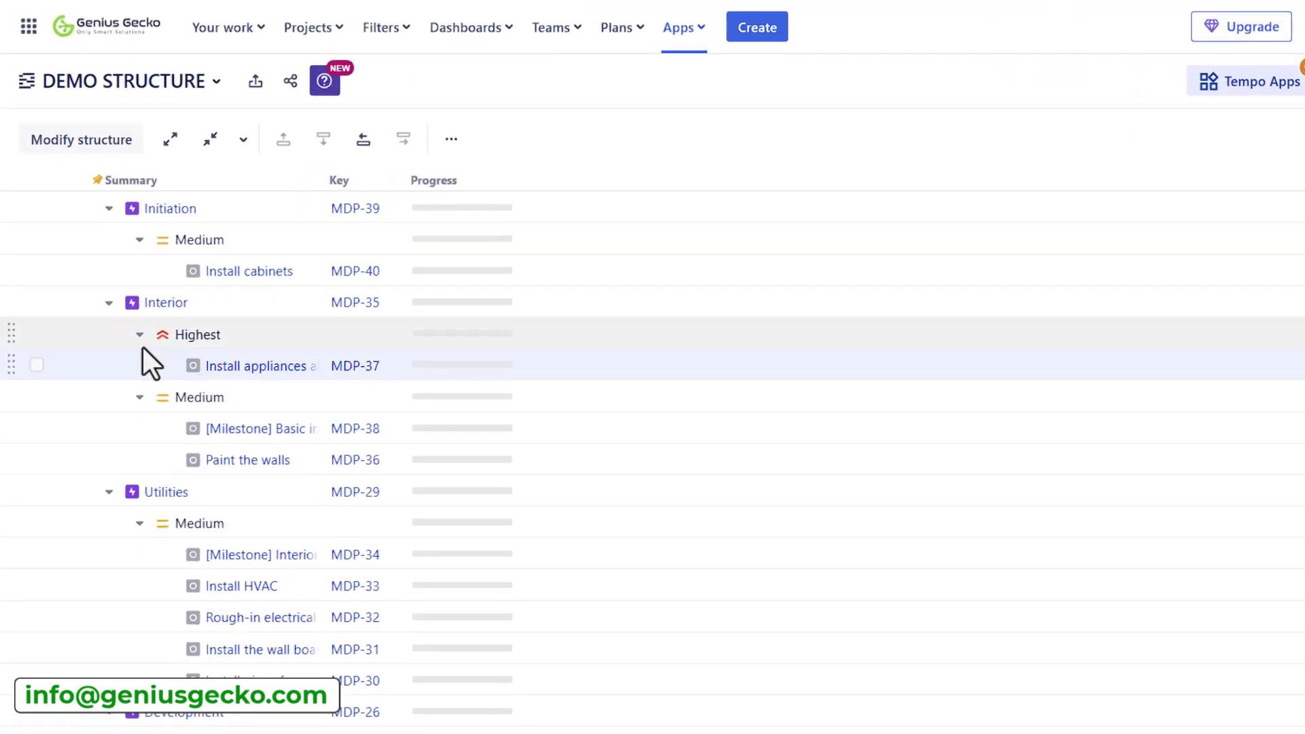
- Collapse Interior's Highest and Medium groups and open the structure's level configuration
click(139, 335)
click(138, 366)
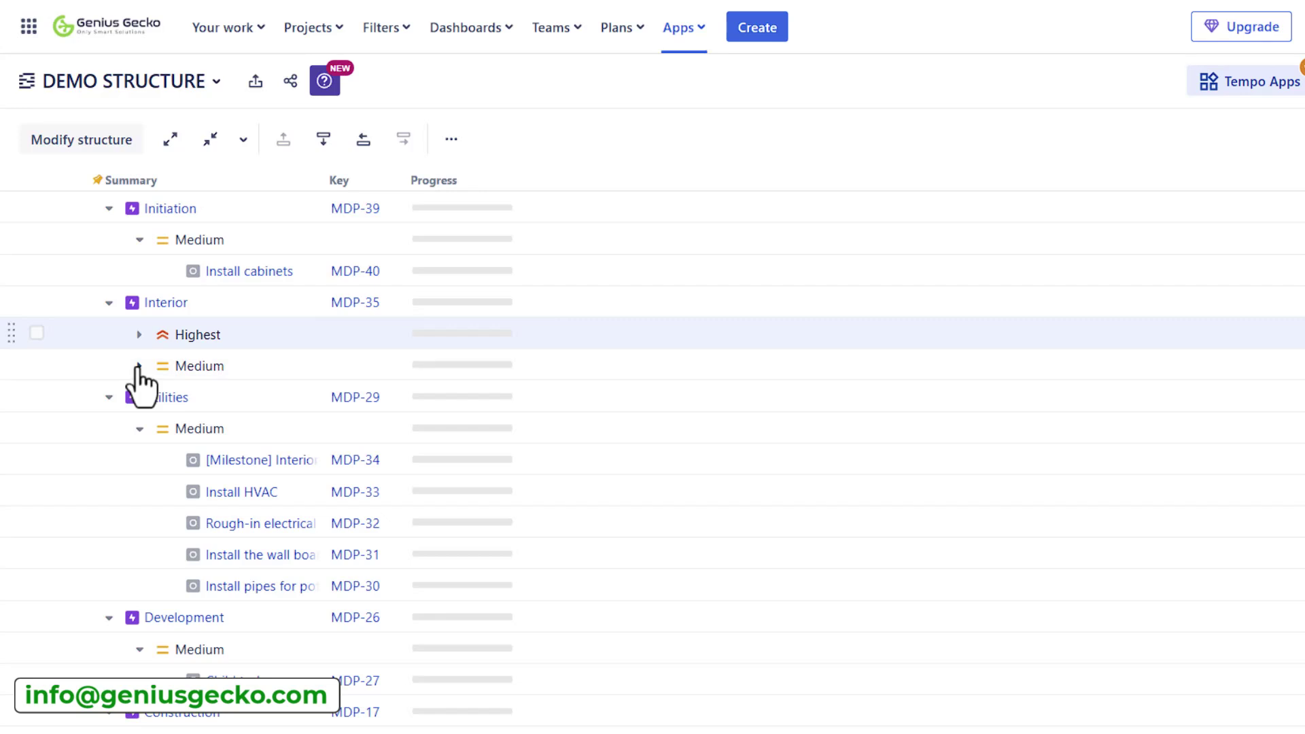
click(114, 151)
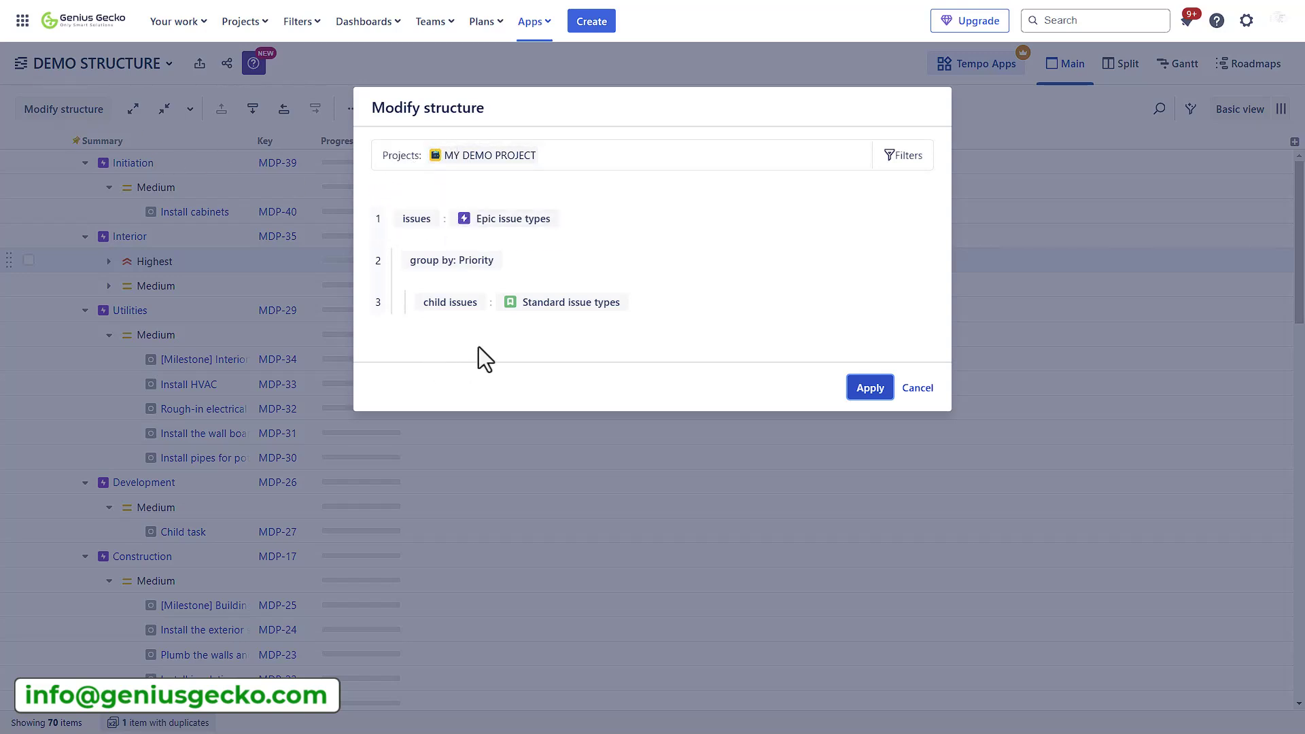
mouse_move(539, 238)
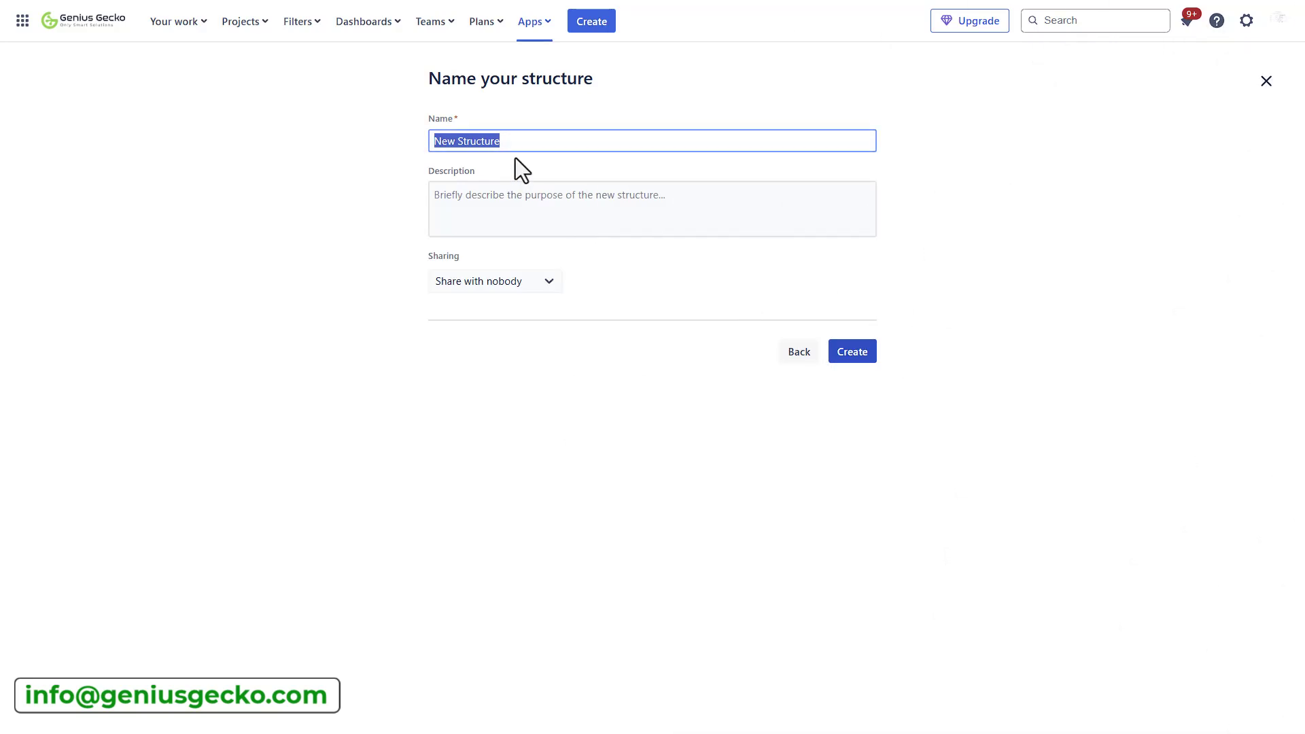
- Name the structure 'Power Structure', share it with Everyone, and create it
text(Power Structure)
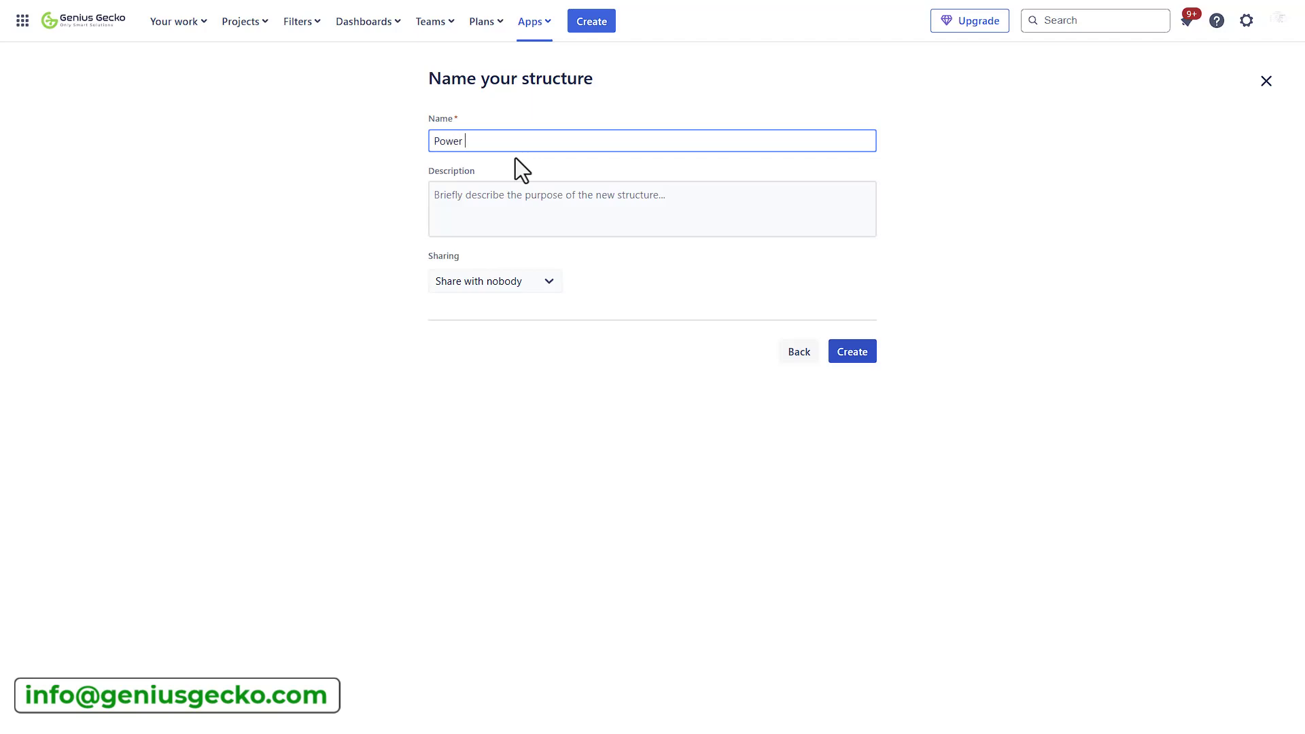
click(548, 284)
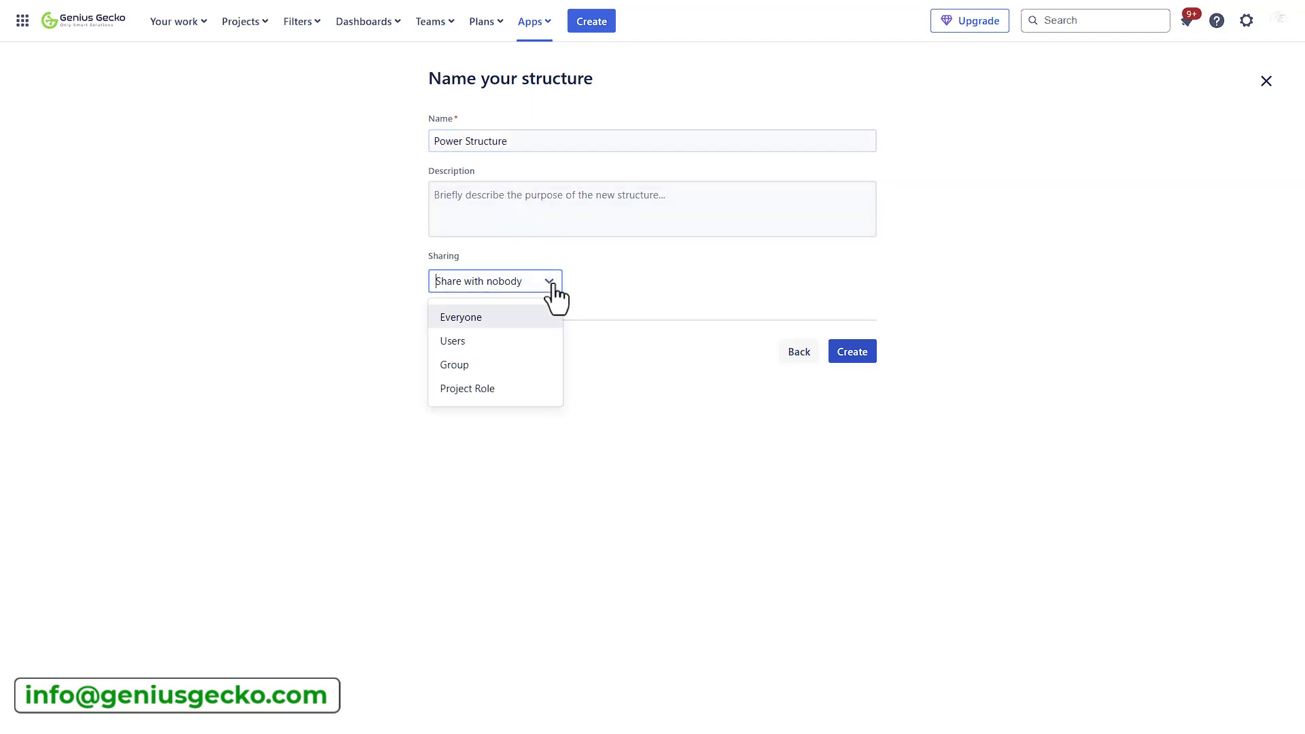
click(496, 319)
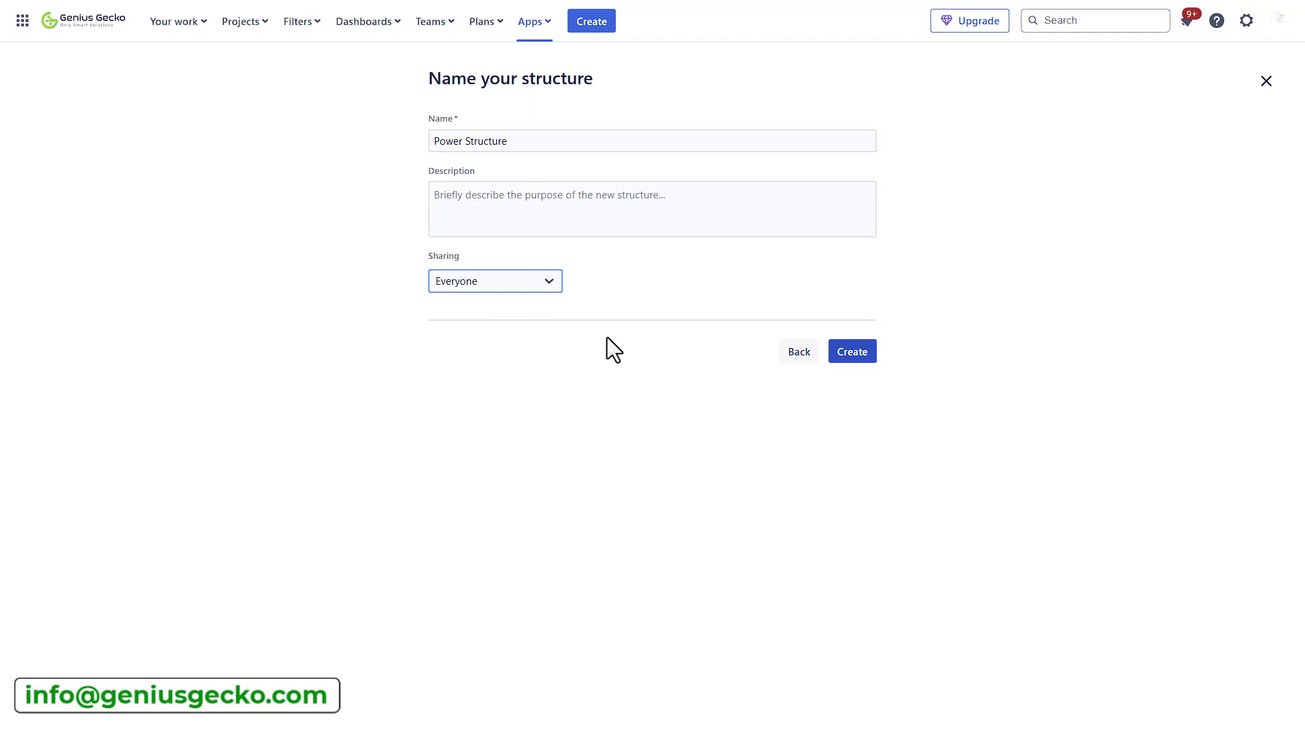
click(851, 352)
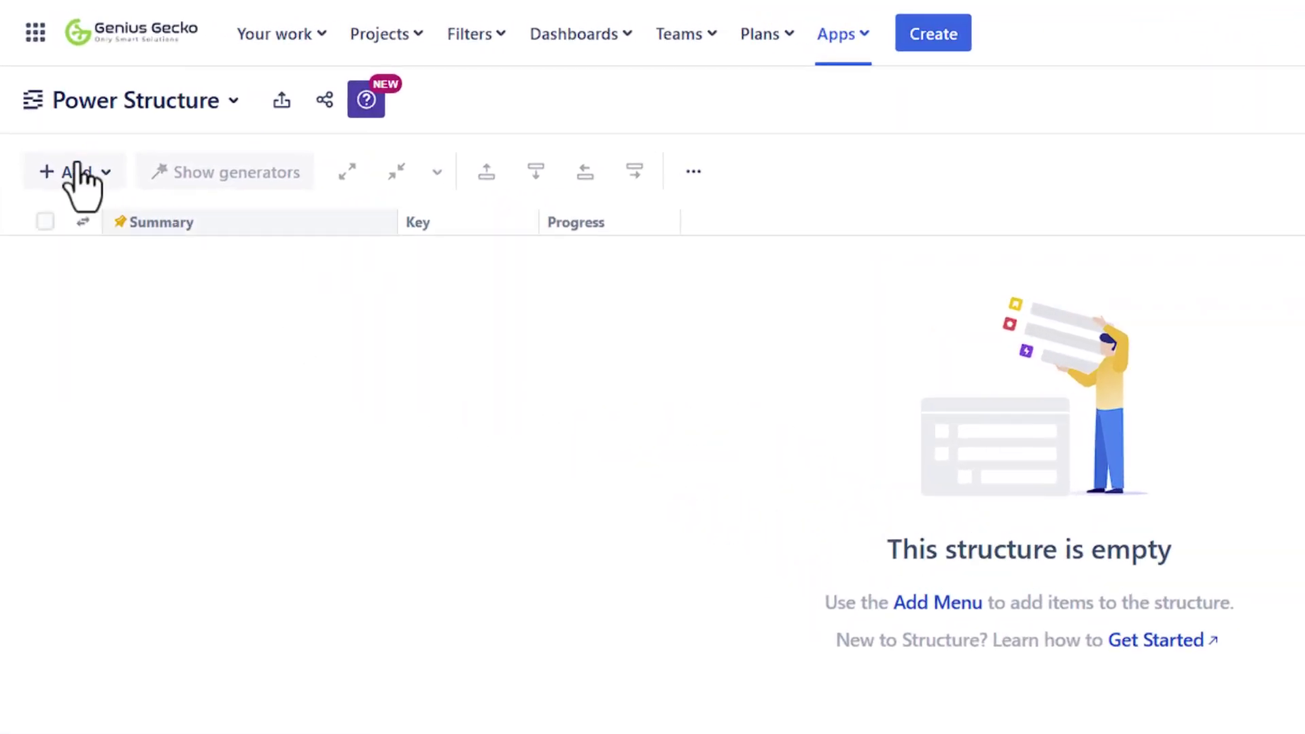
- Open the Add menu in the empty Power Structure's toolbar
click(78, 170)
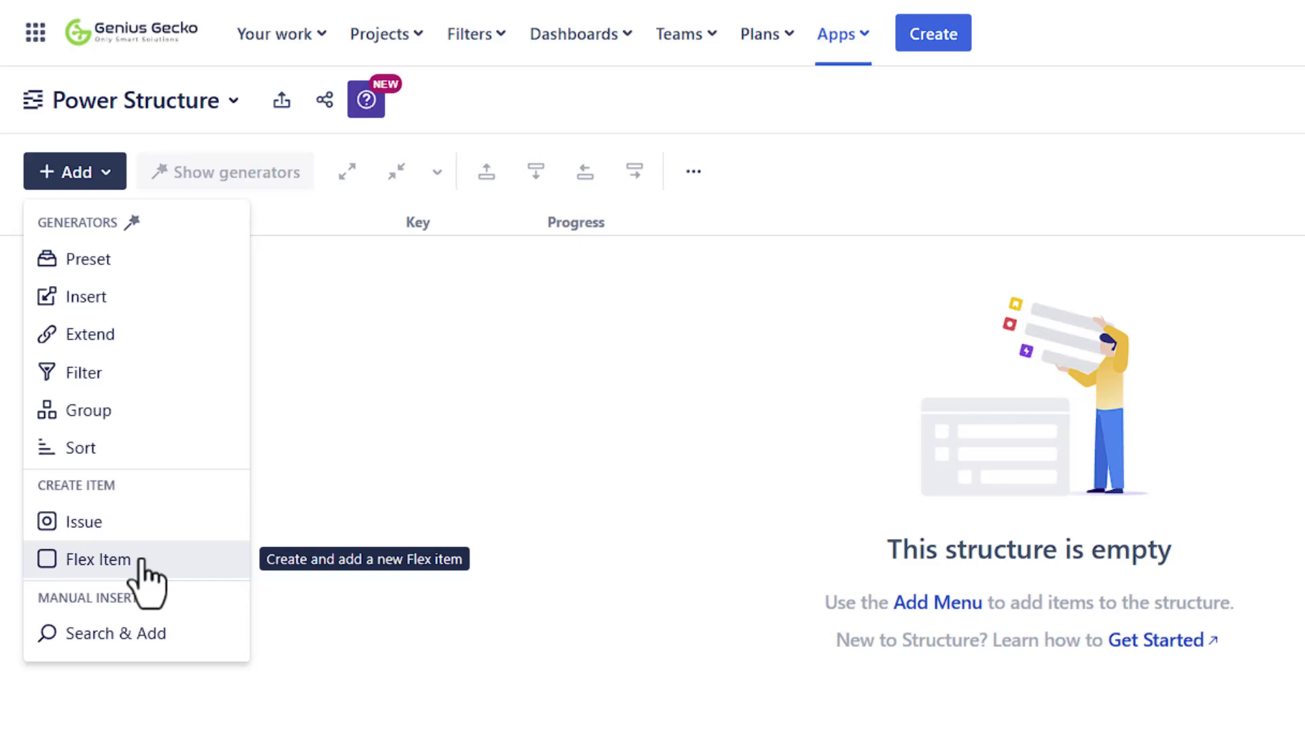
- Choose Preset under the Add menu's Generators section
click(129, 261)
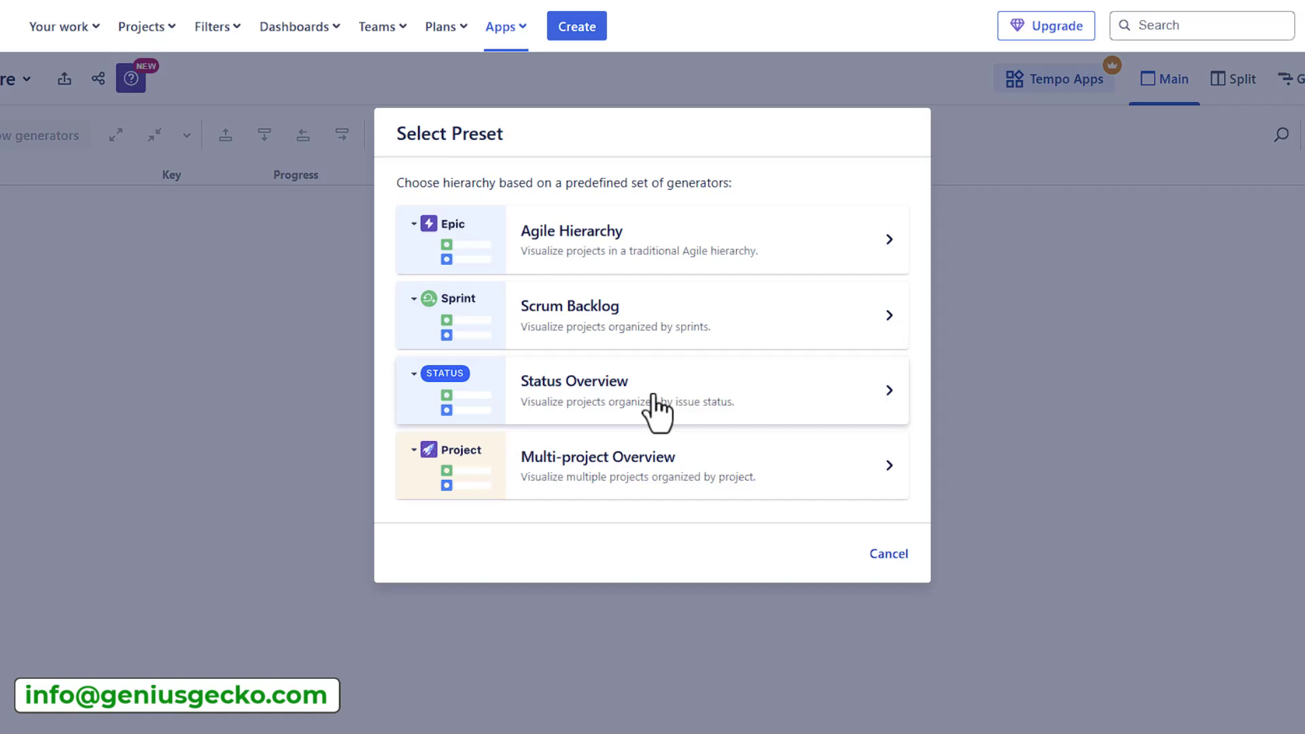
- Pick the Multi-project Overview preset with Hybrid, MY DEMO PROJECT, GO Genius and BP Training
click(652, 466)
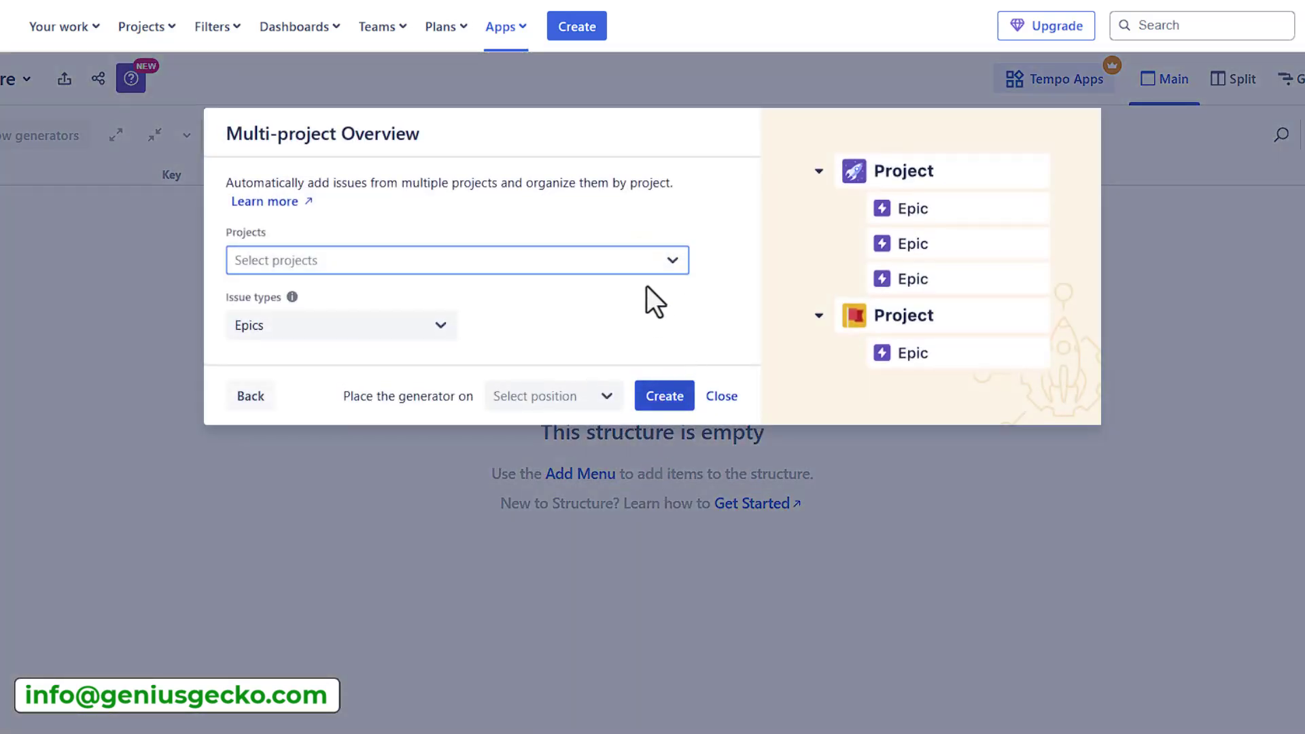
click(672, 261)
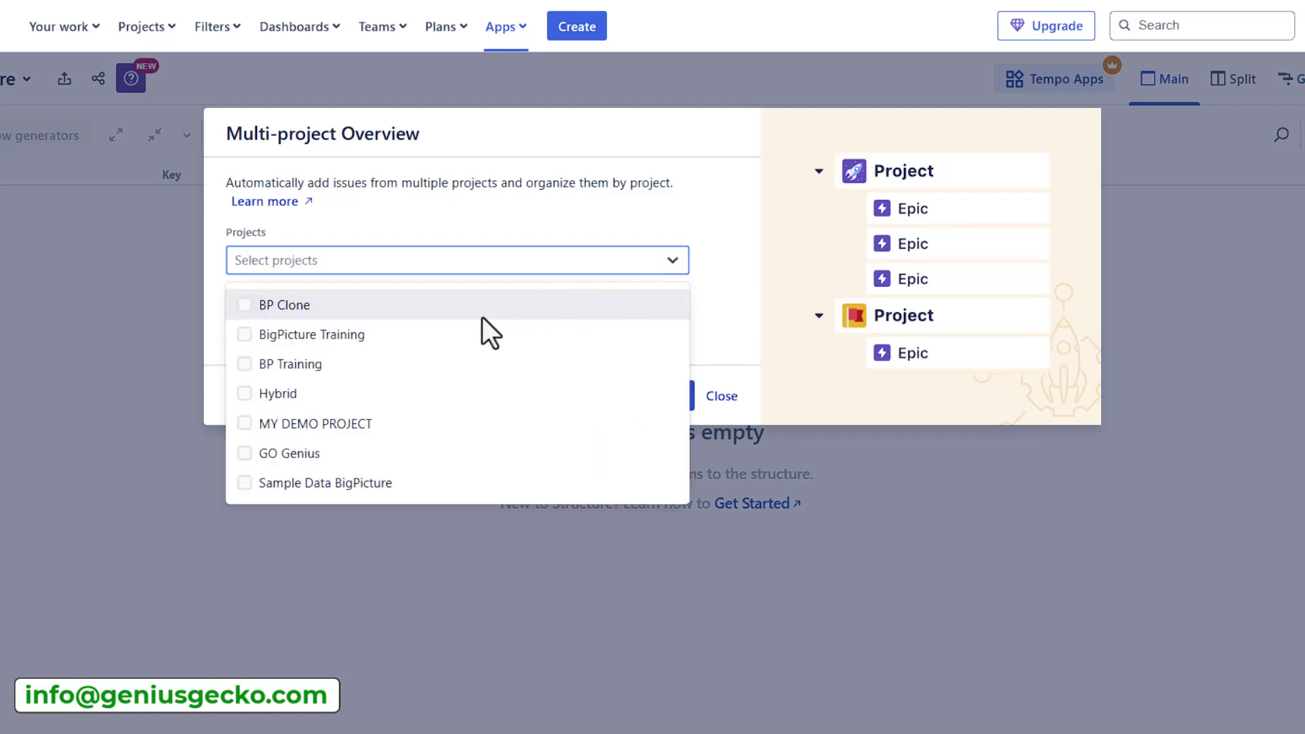
click(245, 394)
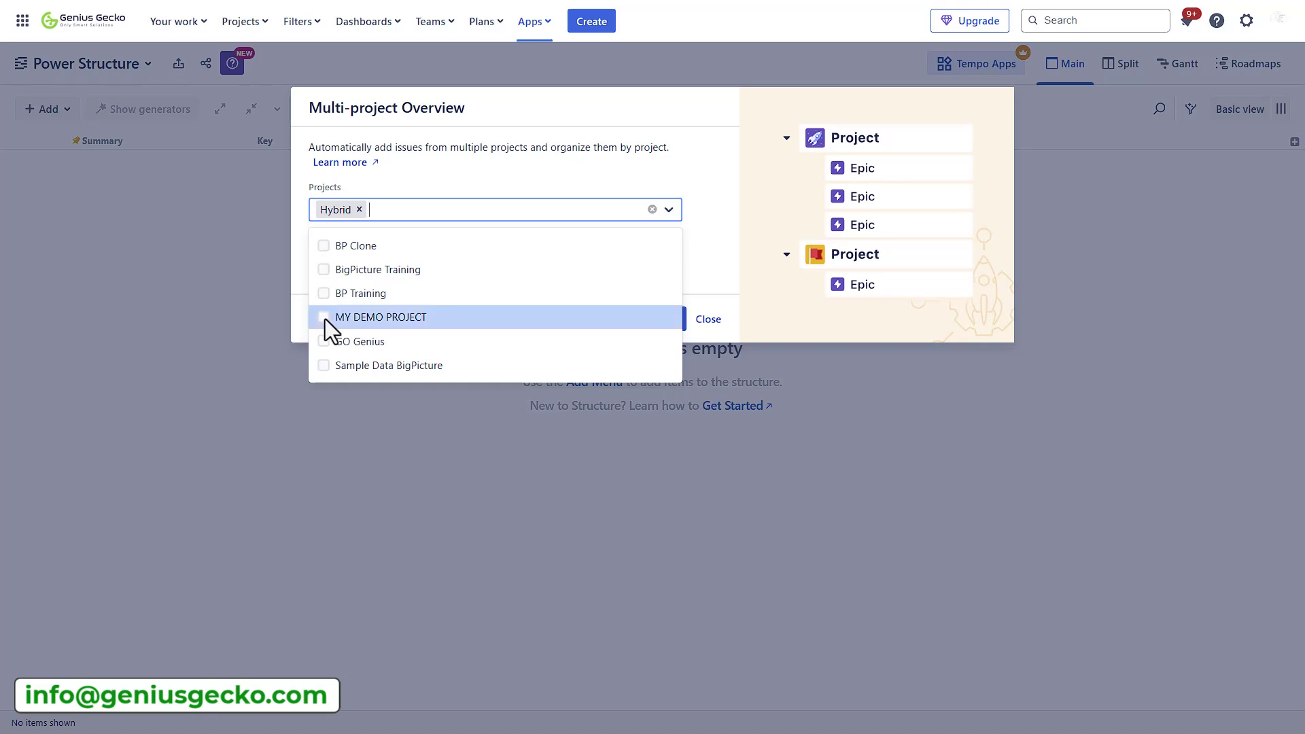
click(246, 395)
click(326, 317)
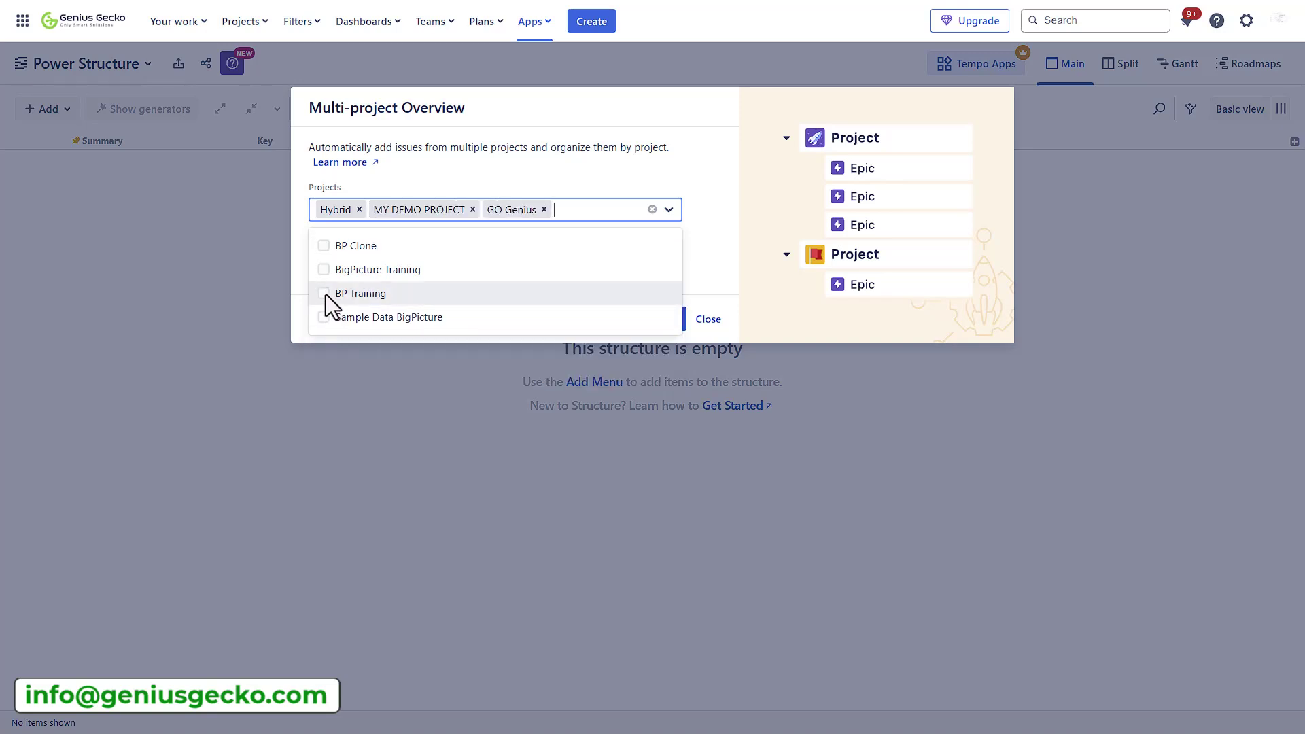
click(325, 295)
click(565, 247)
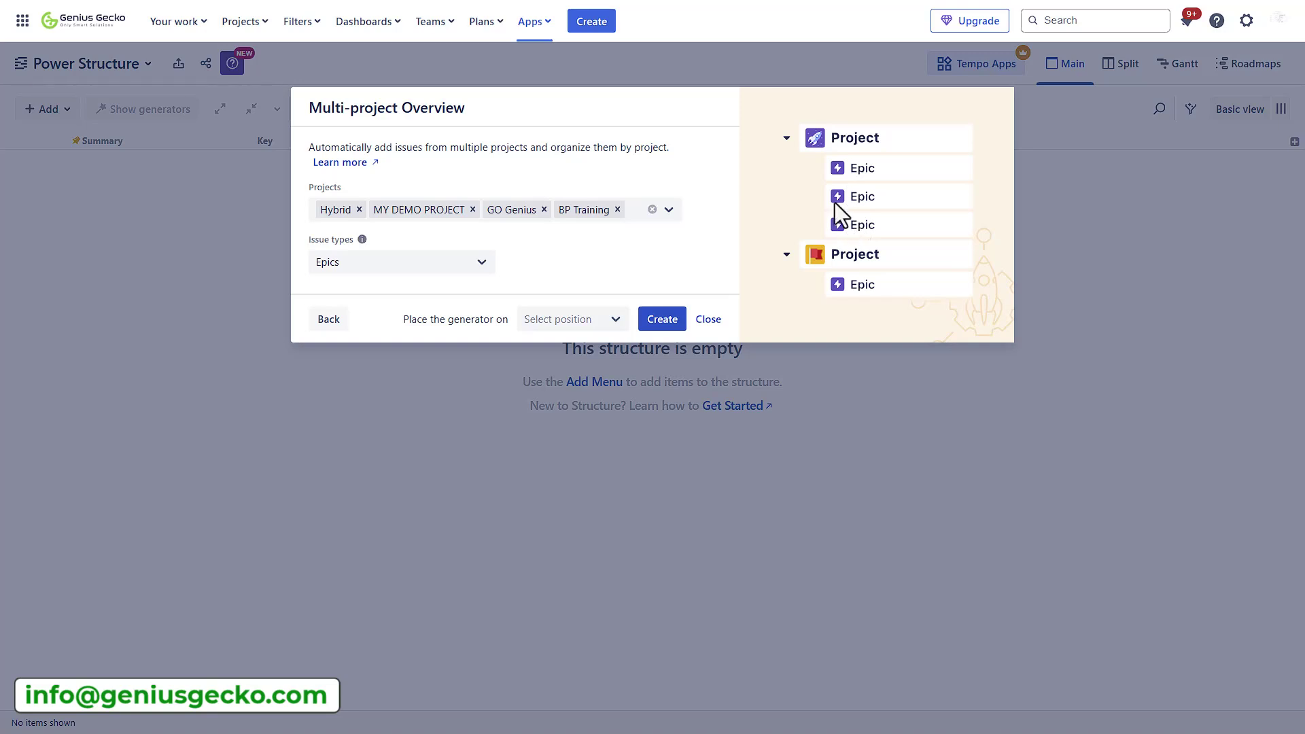
- Set the hierarchy to Epics > Issues > Sub-tasks and create the generator
click(485, 261)
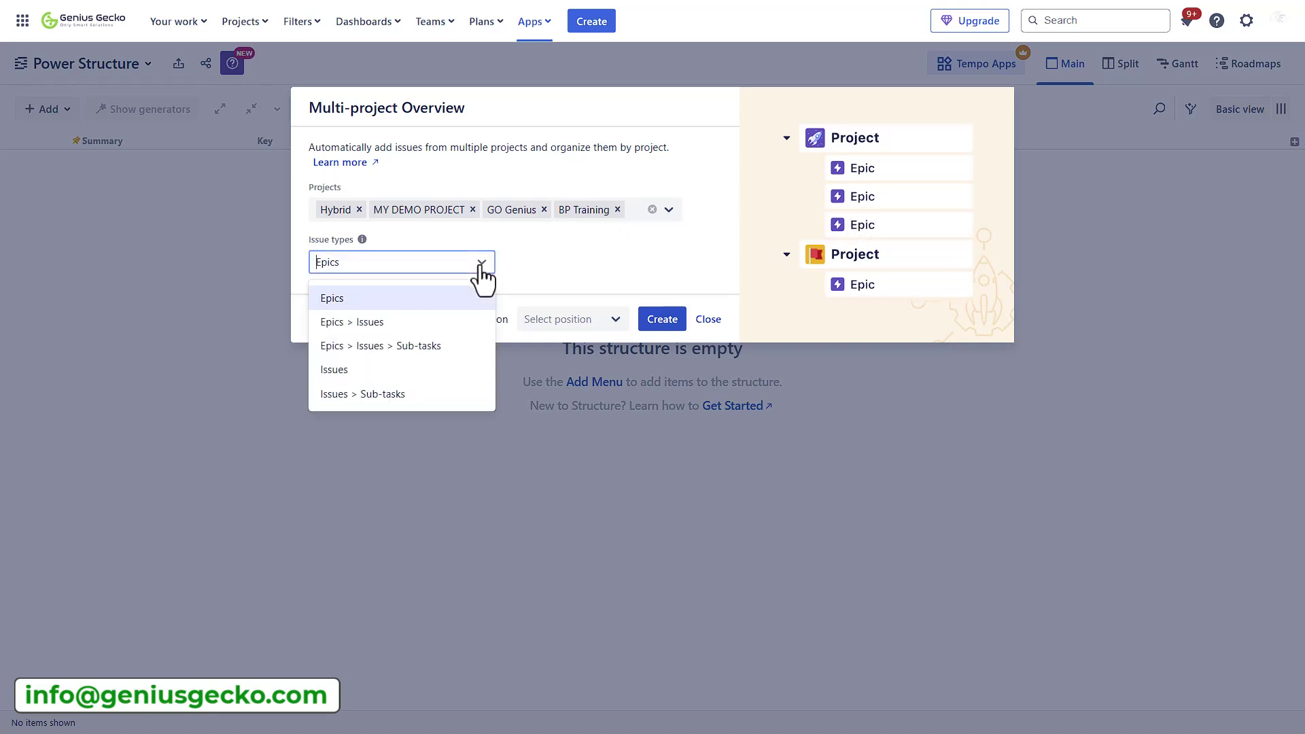
click(445, 349)
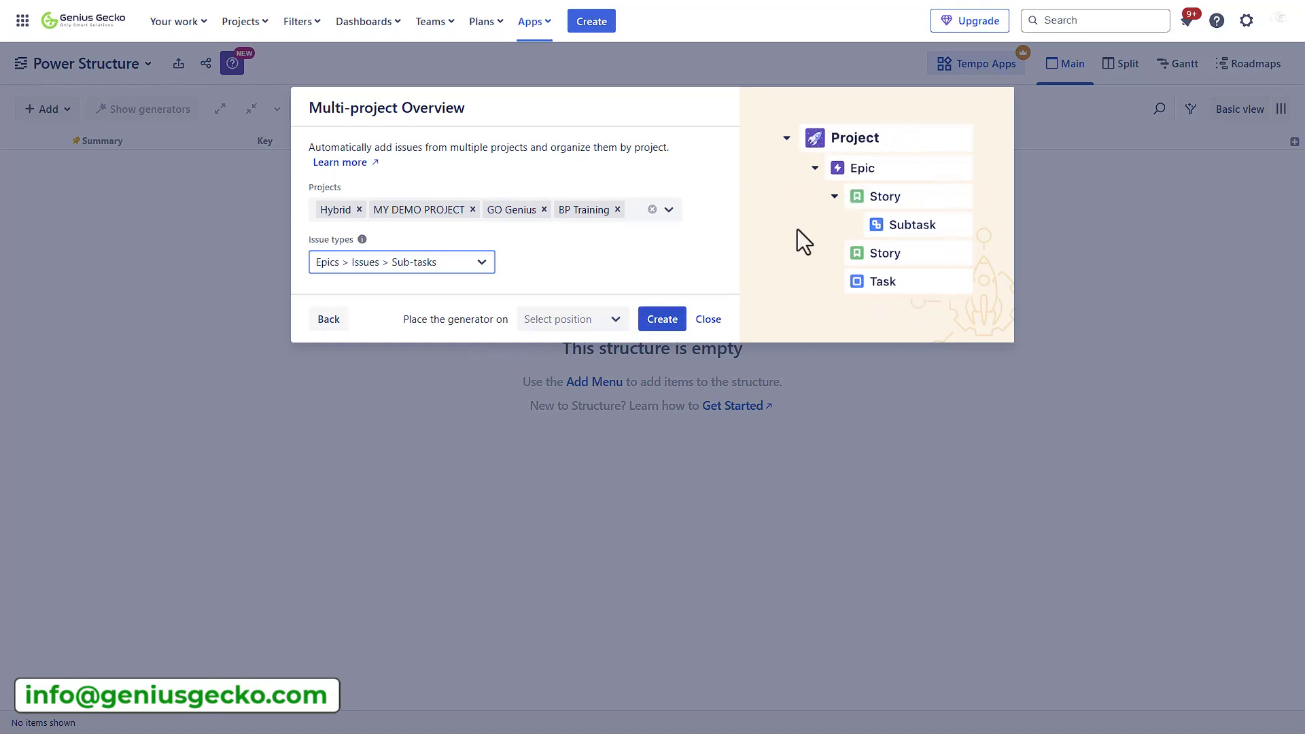
click(663, 320)
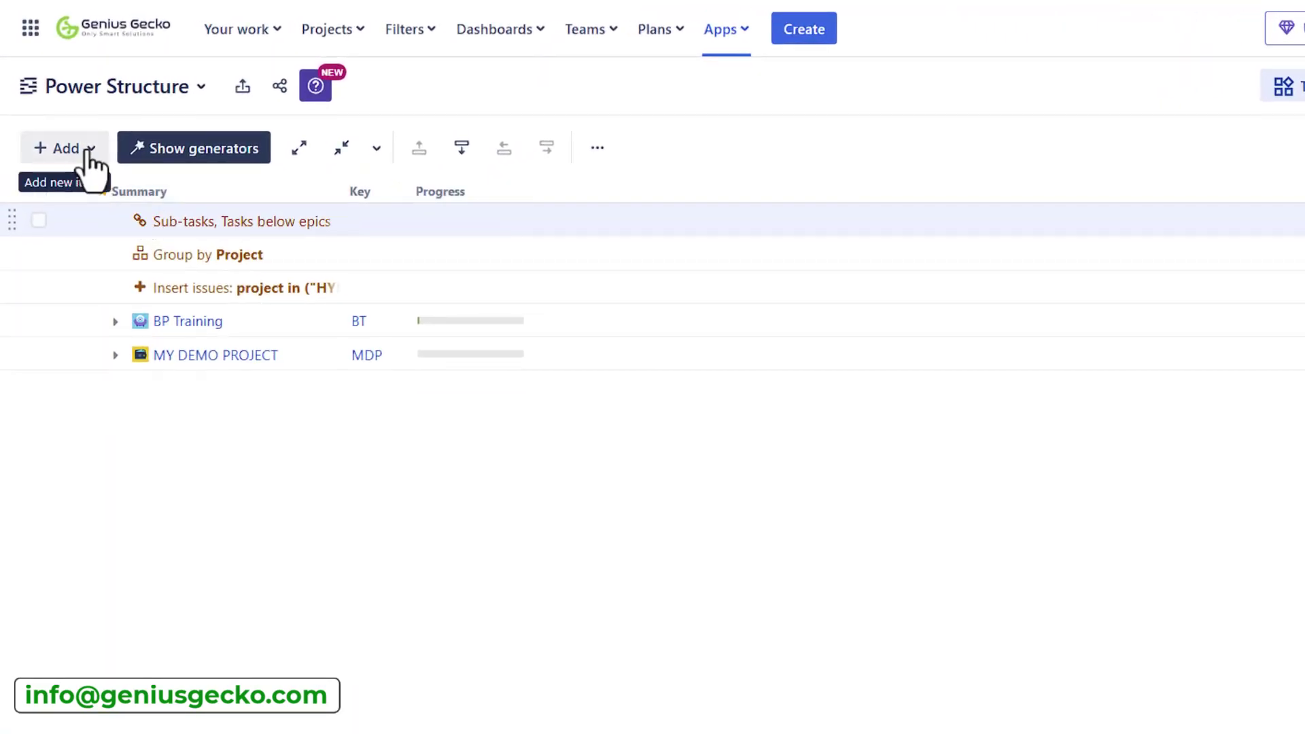
- Add a Basic Insert generator pulling issues from the Hybrid and GO Genius projects
click(92, 167)
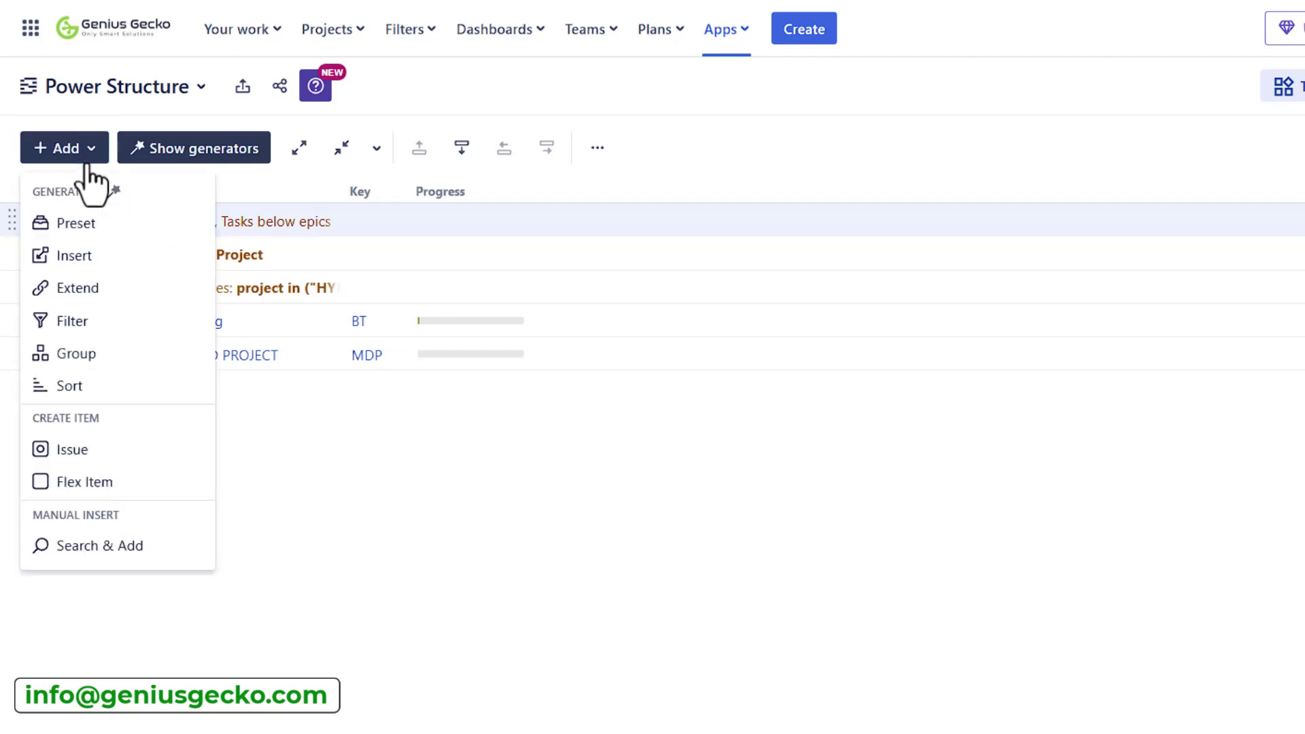
click(89, 262)
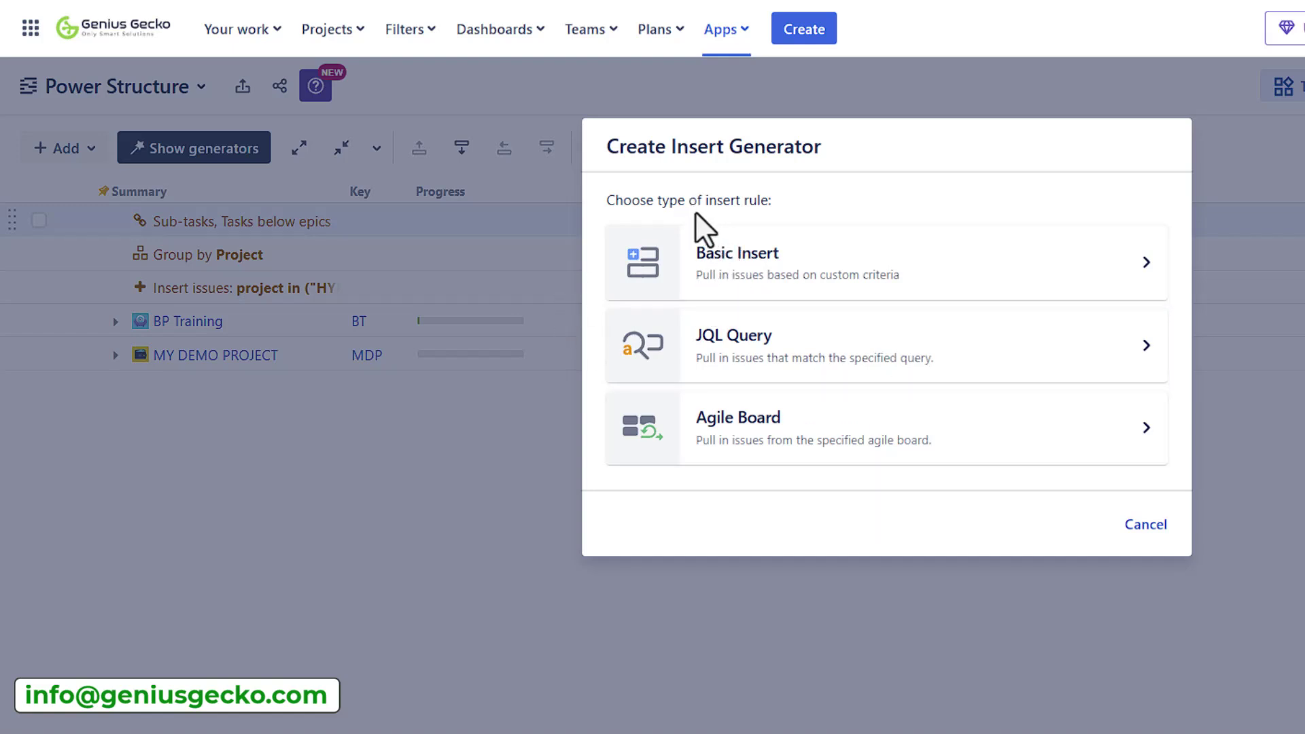
click(846, 272)
click(961, 271)
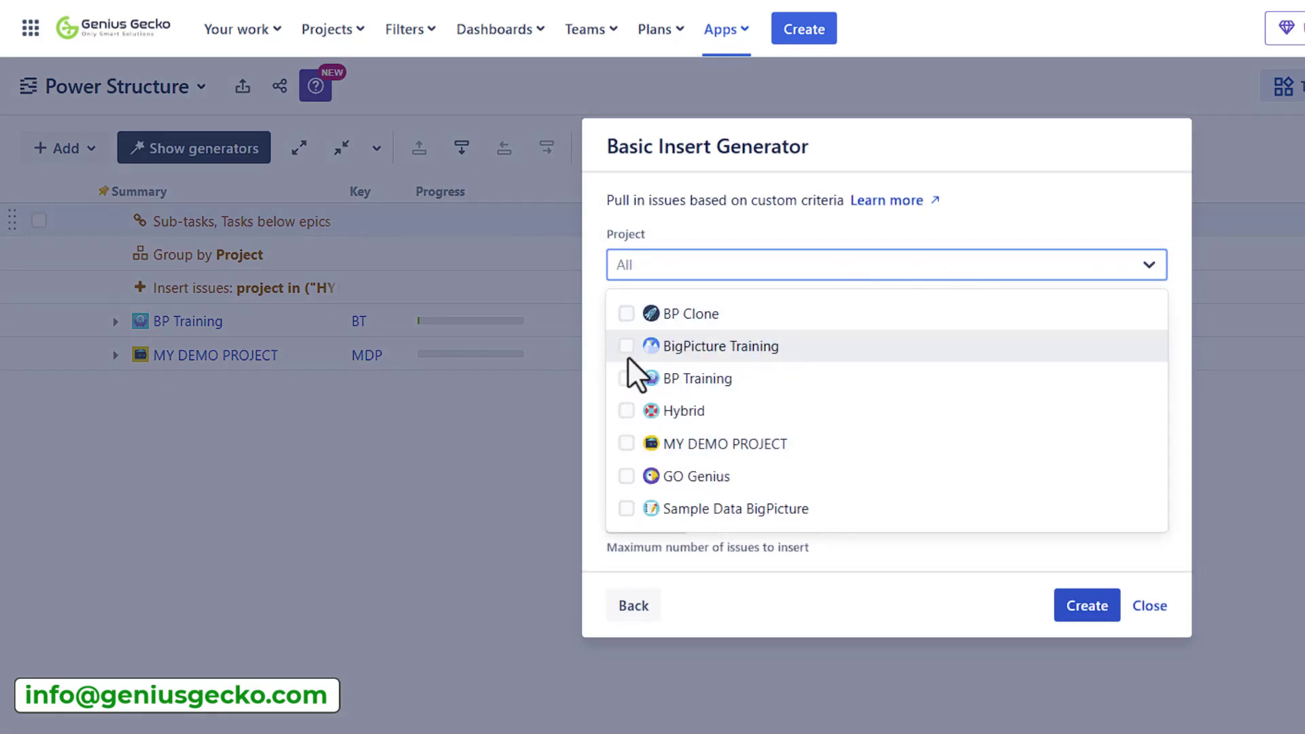
click(628, 418)
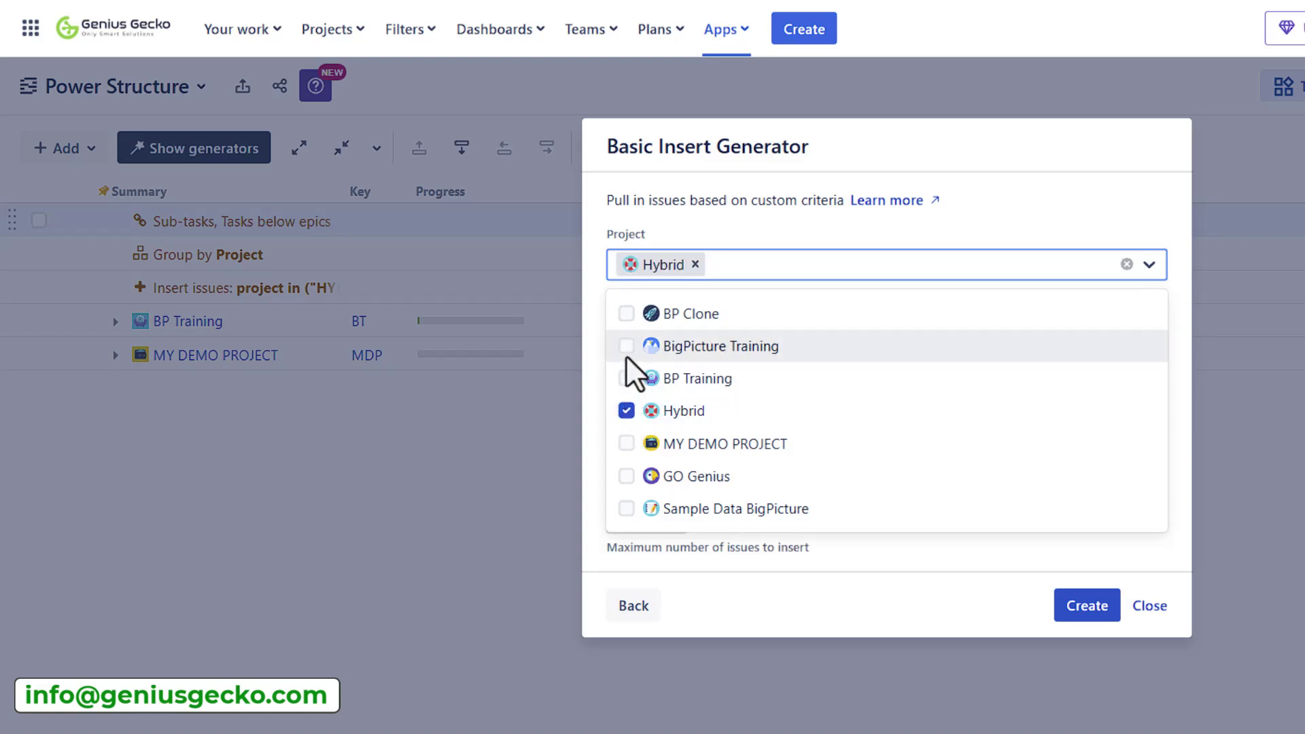
click(635, 478)
click(1081, 611)
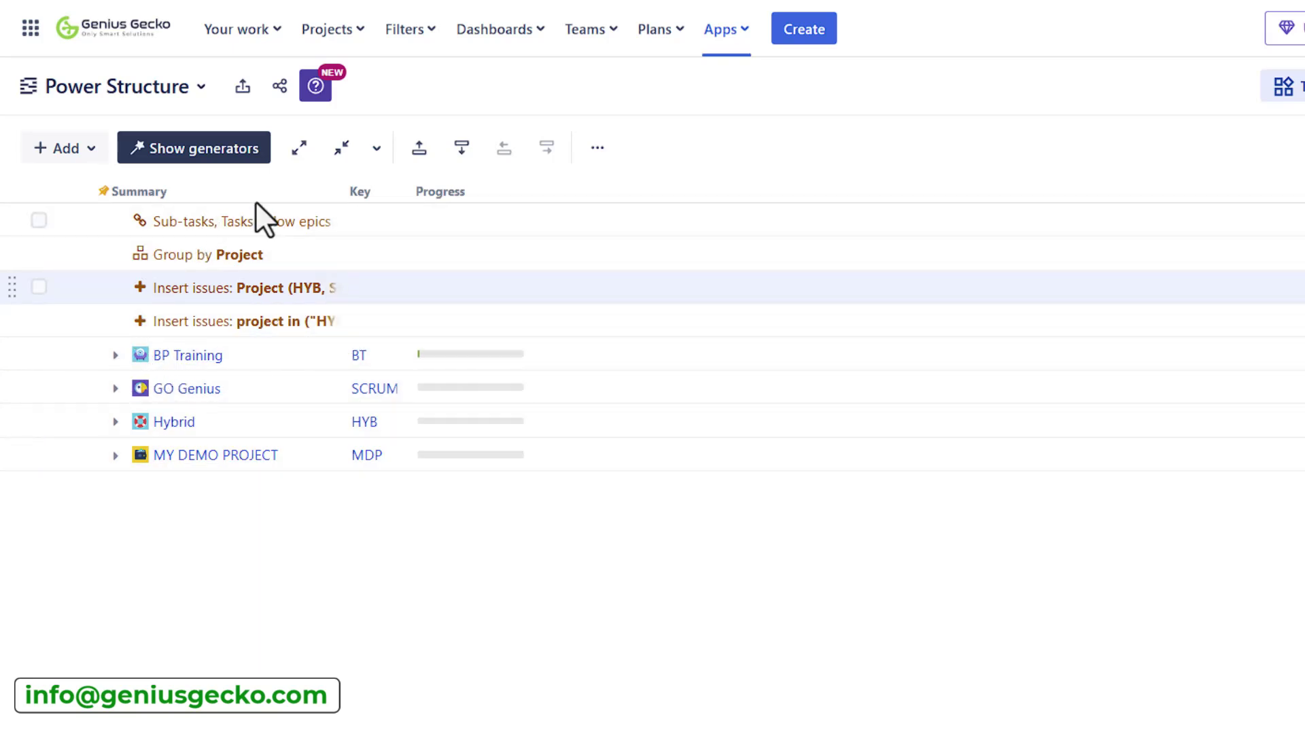
- Fully expand the structure and scroll down through its projects, epics and issues
click(299, 148)
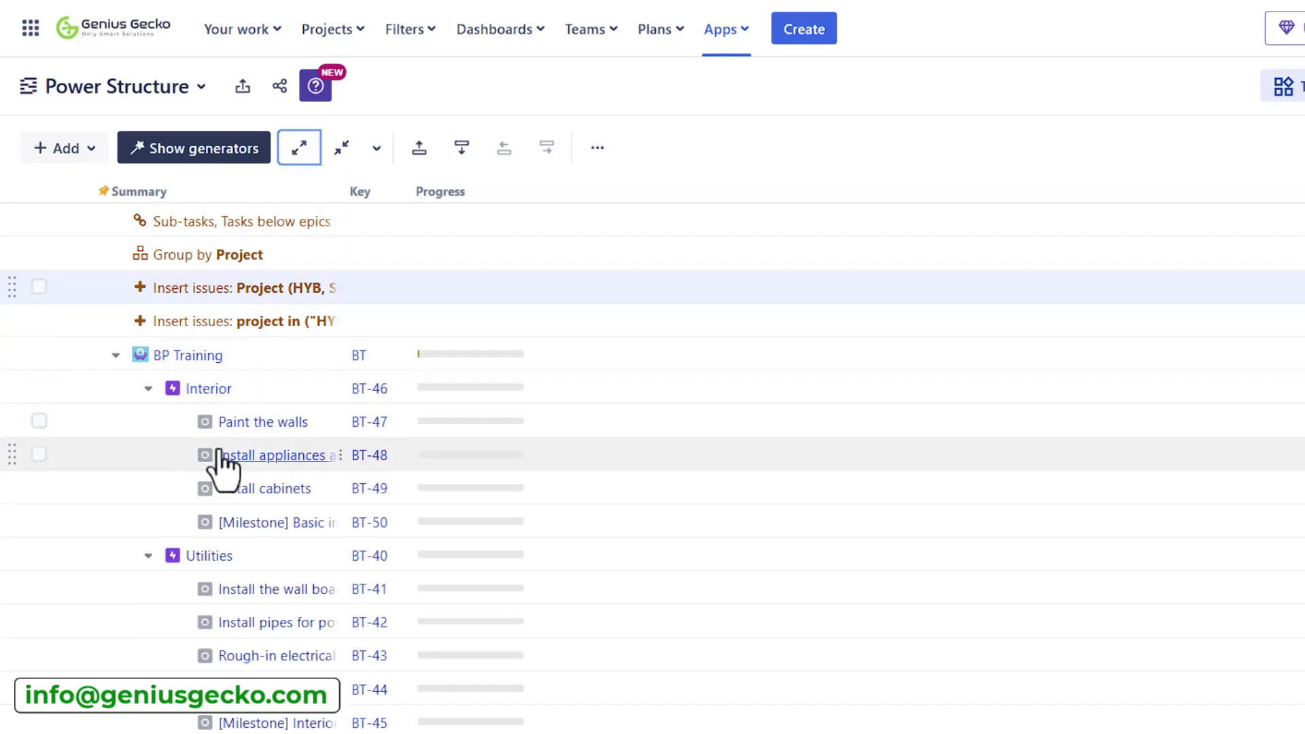
scroll(208, 487, down, 4)
scroll(211, 489, down, 15)
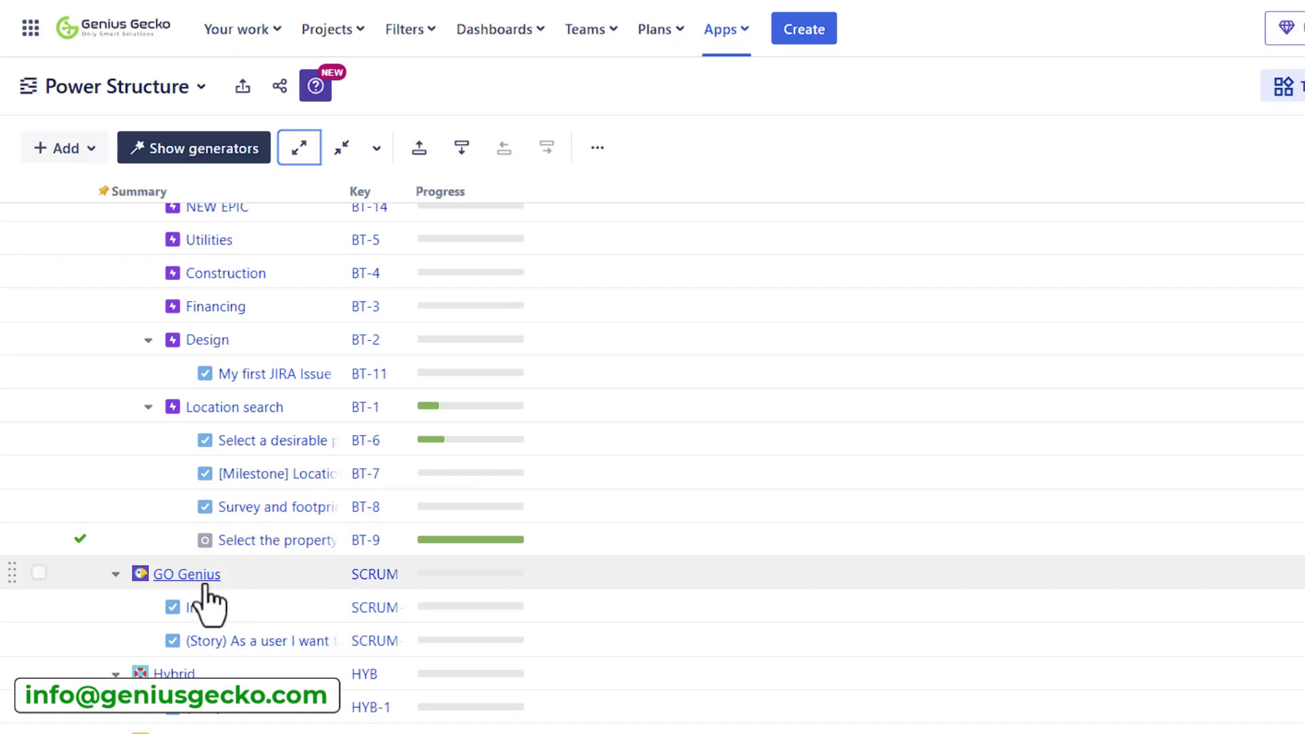
scroll(206, 586, down, 1)
scroll(219, 653, down, 4)
scroll(216, 652, down, 10)
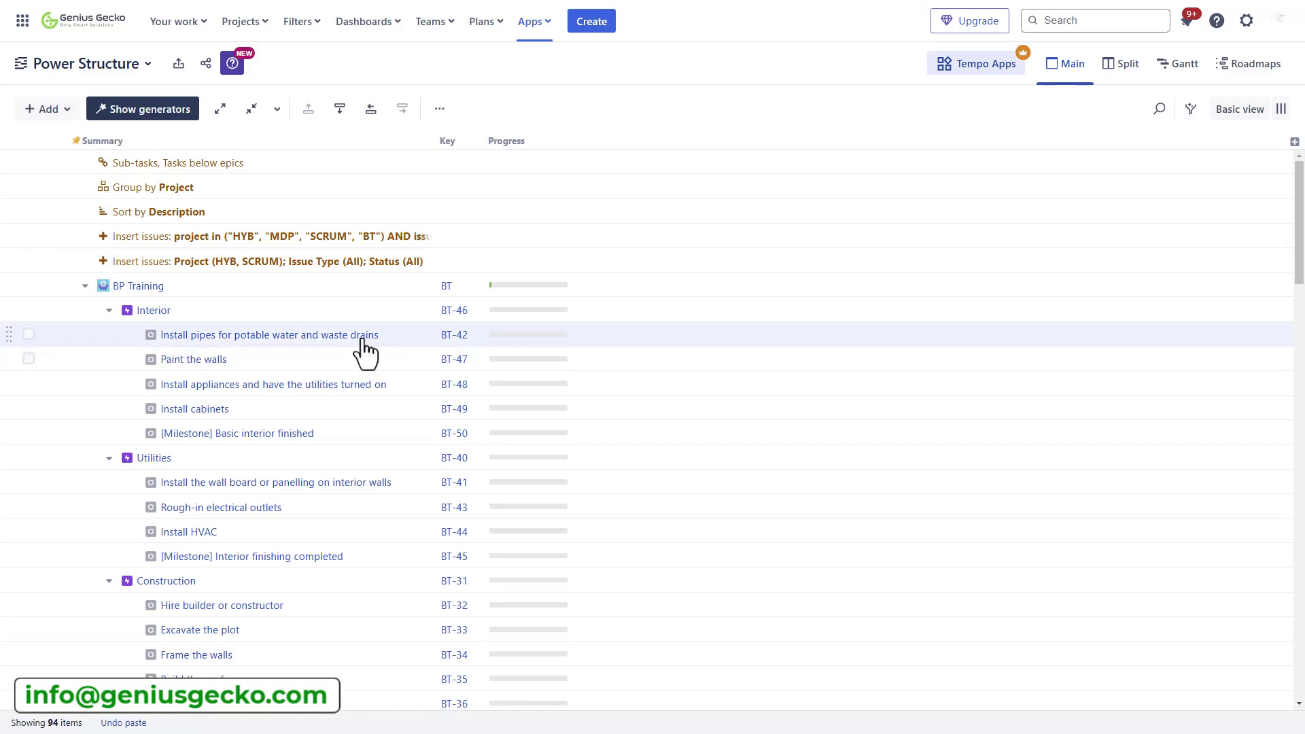
drag(11, 330, 12, 378)
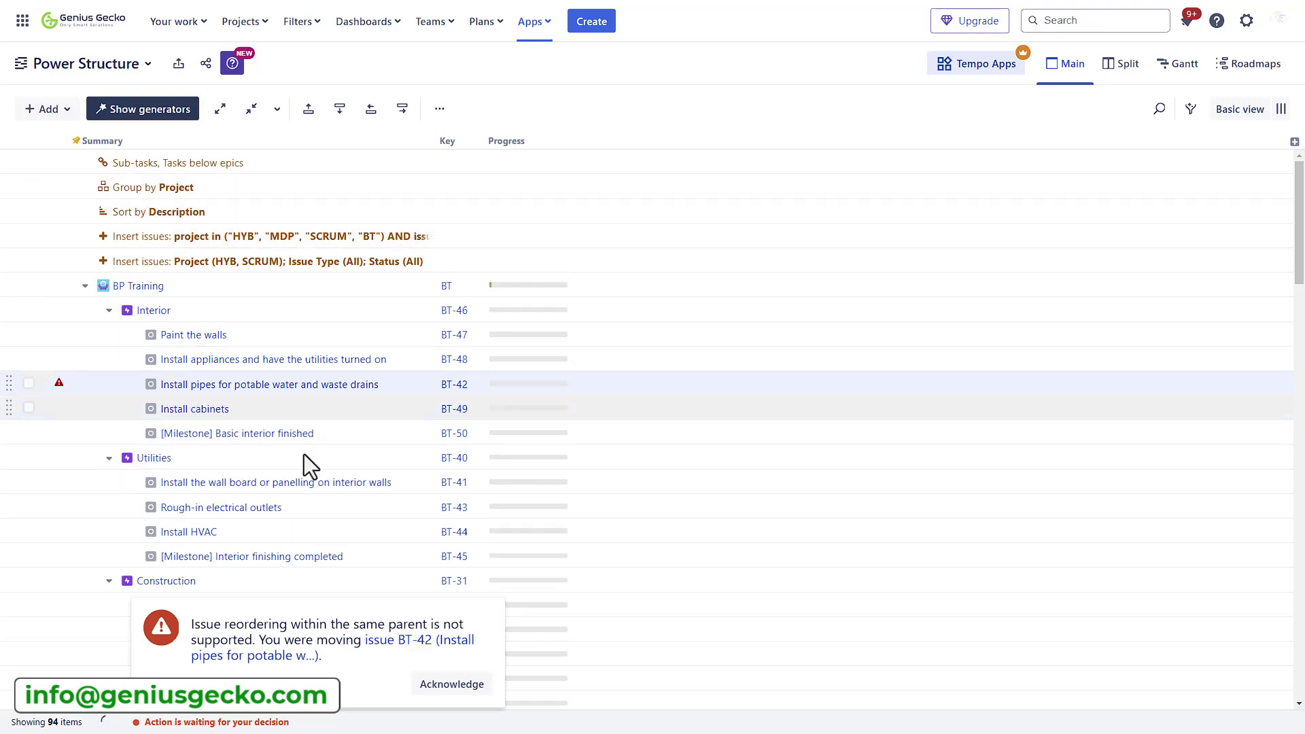
click(453, 687)
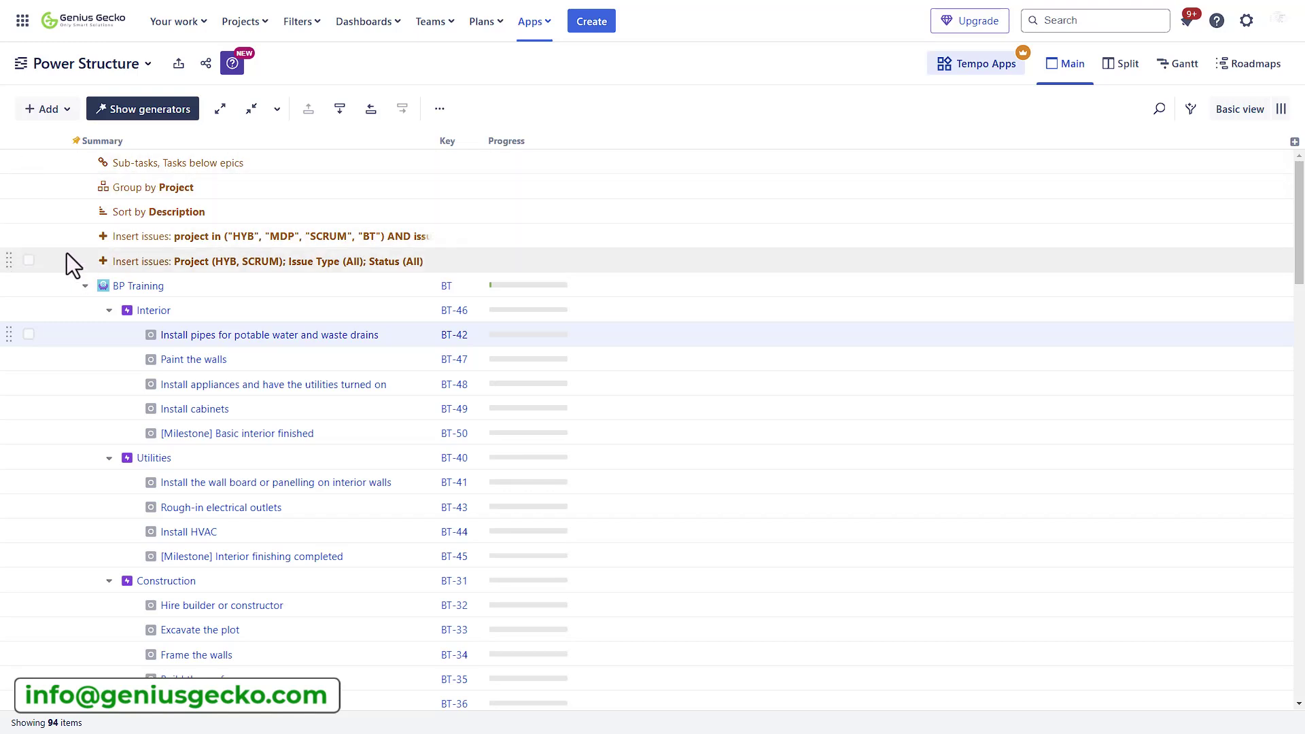
drag(10, 198, 12, 267)
click(446, 693)
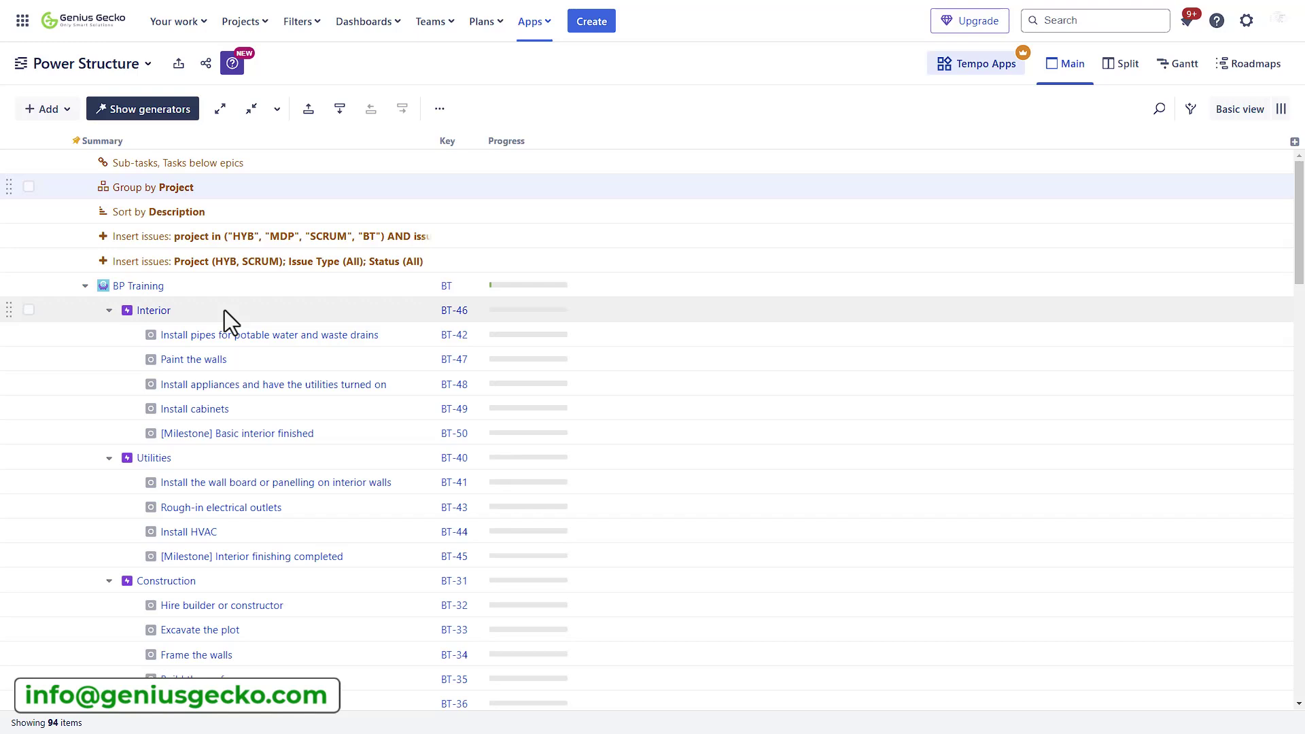
- Widen the Key column so the Progress column moves further right
scroll(227, 310, down, 1)
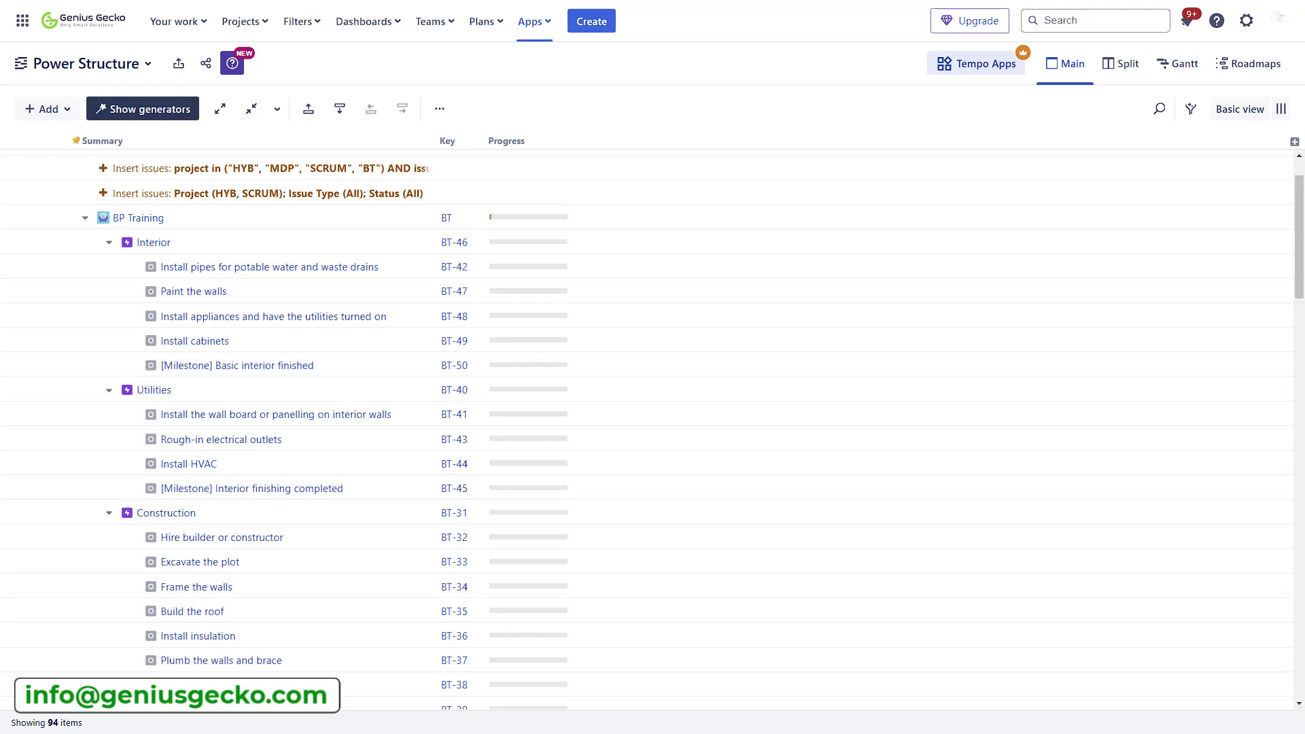
drag(479, 144, 539, 144)
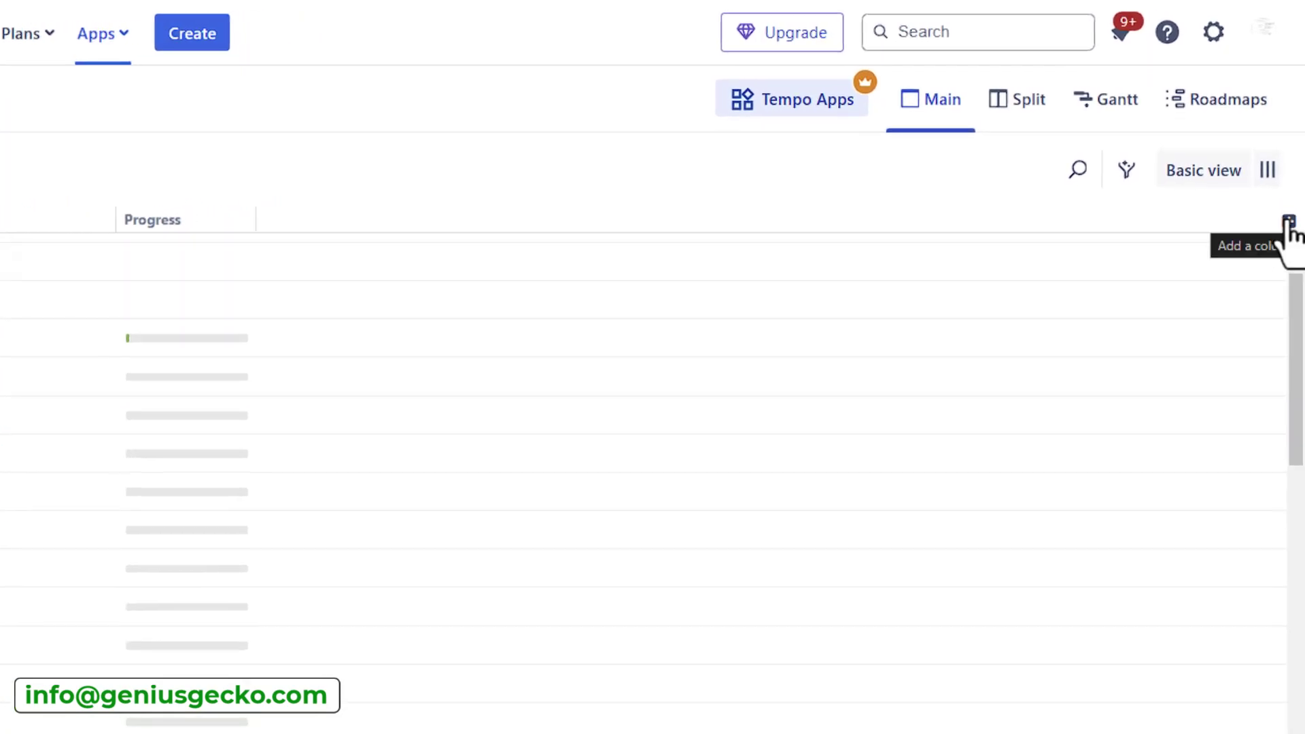
- Browse the add-column picker's Progress and Jira fields, ending on the Progress options
click(1288, 222)
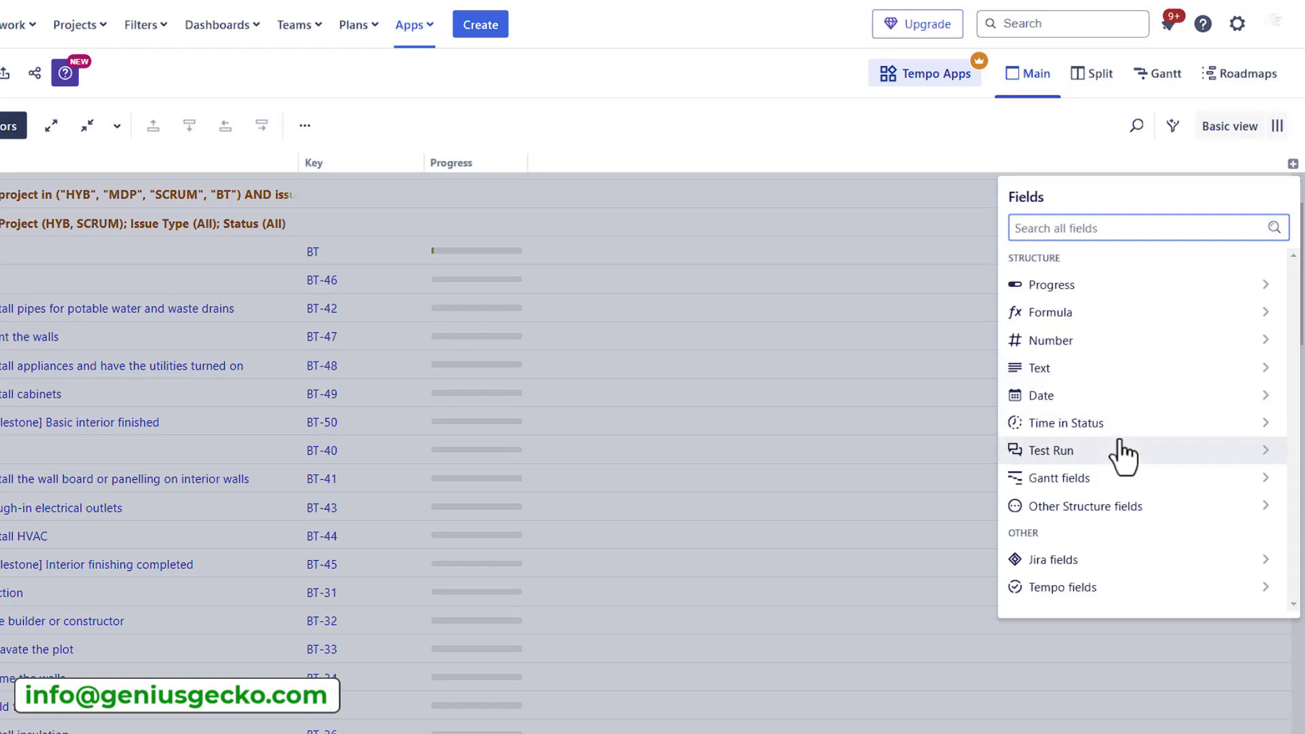
click(1148, 289)
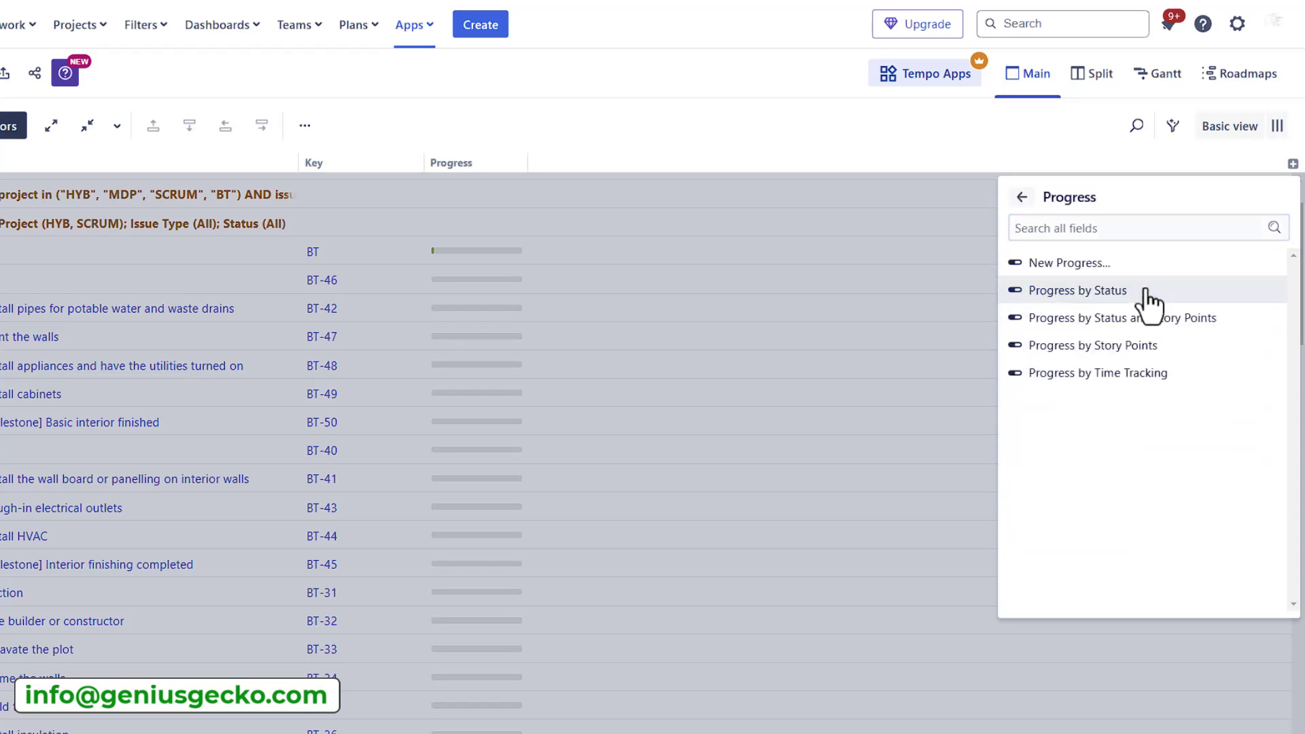
click(1022, 197)
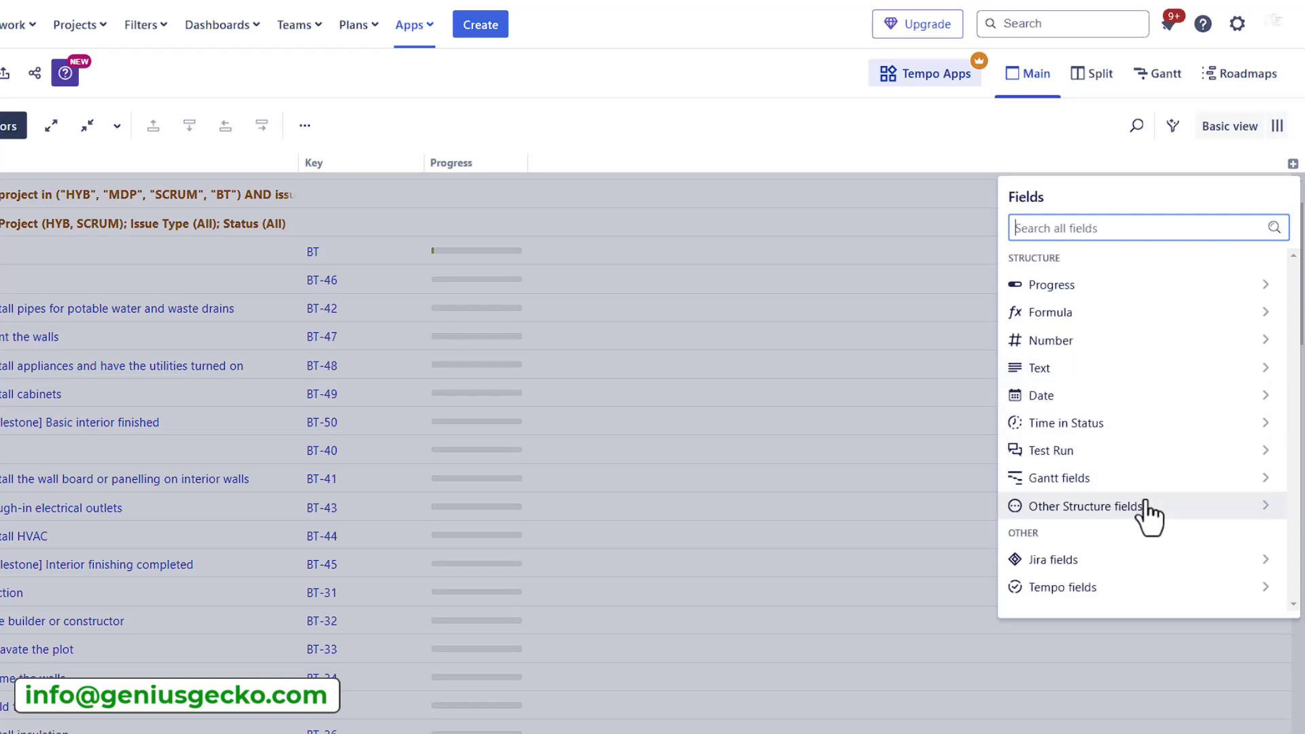
click(1197, 569)
scroll(1182, 469, down, 10)
scroll(1156, 394, up, 10)
key(Escape)
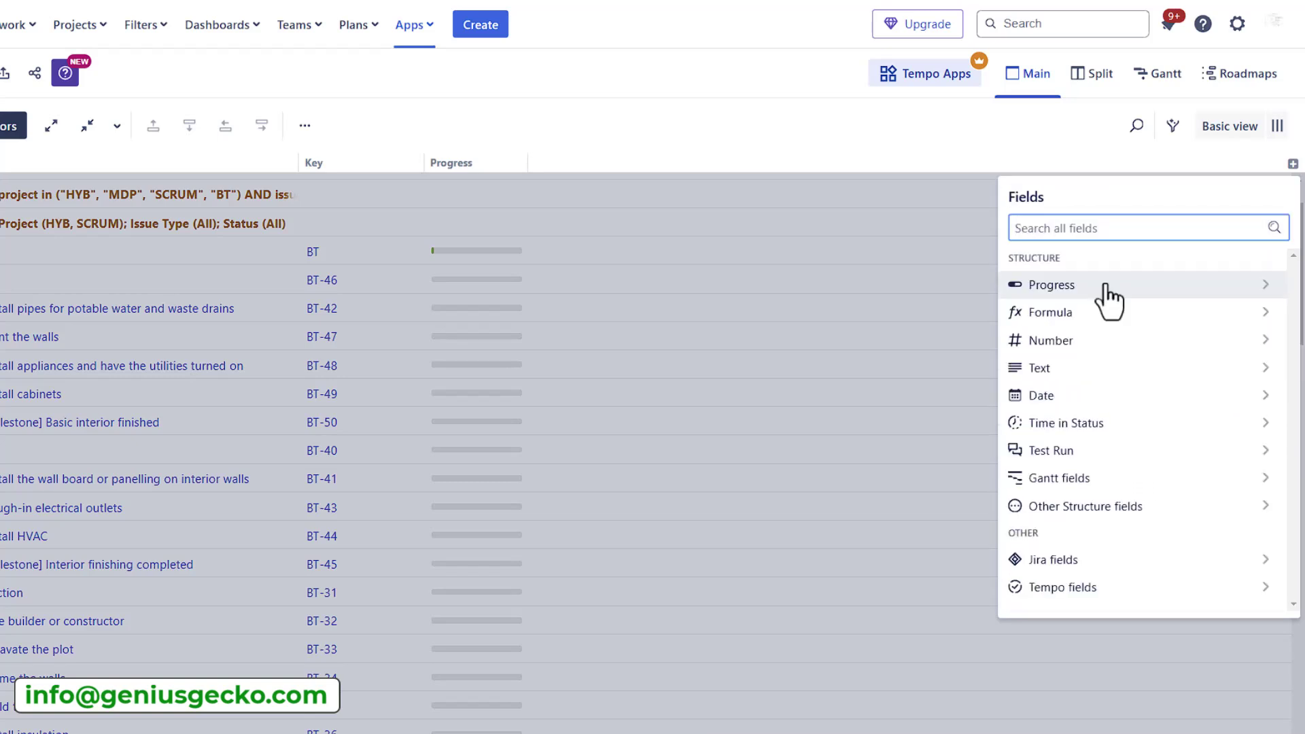
click(1095, 285)
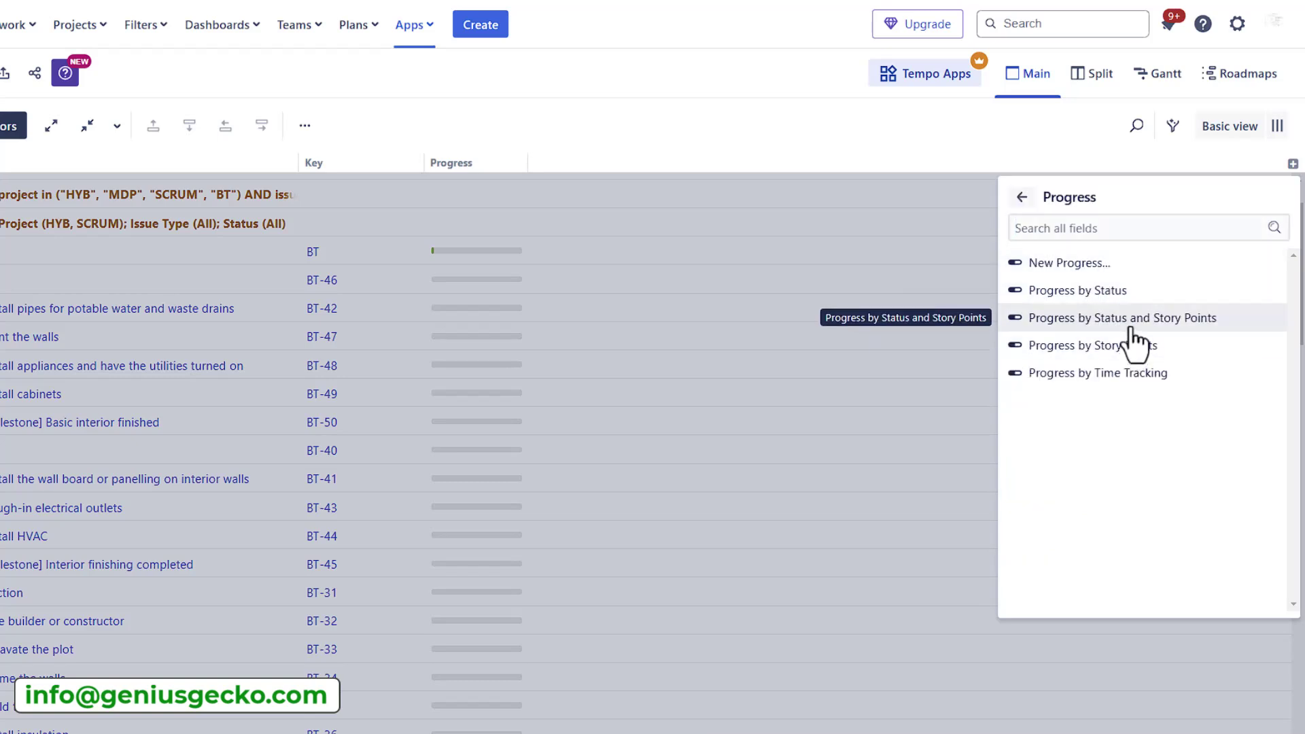
- Add a second Progress column based on Status: To Do 0%, In Progress 50%, Done 100%
click(1108, 290)
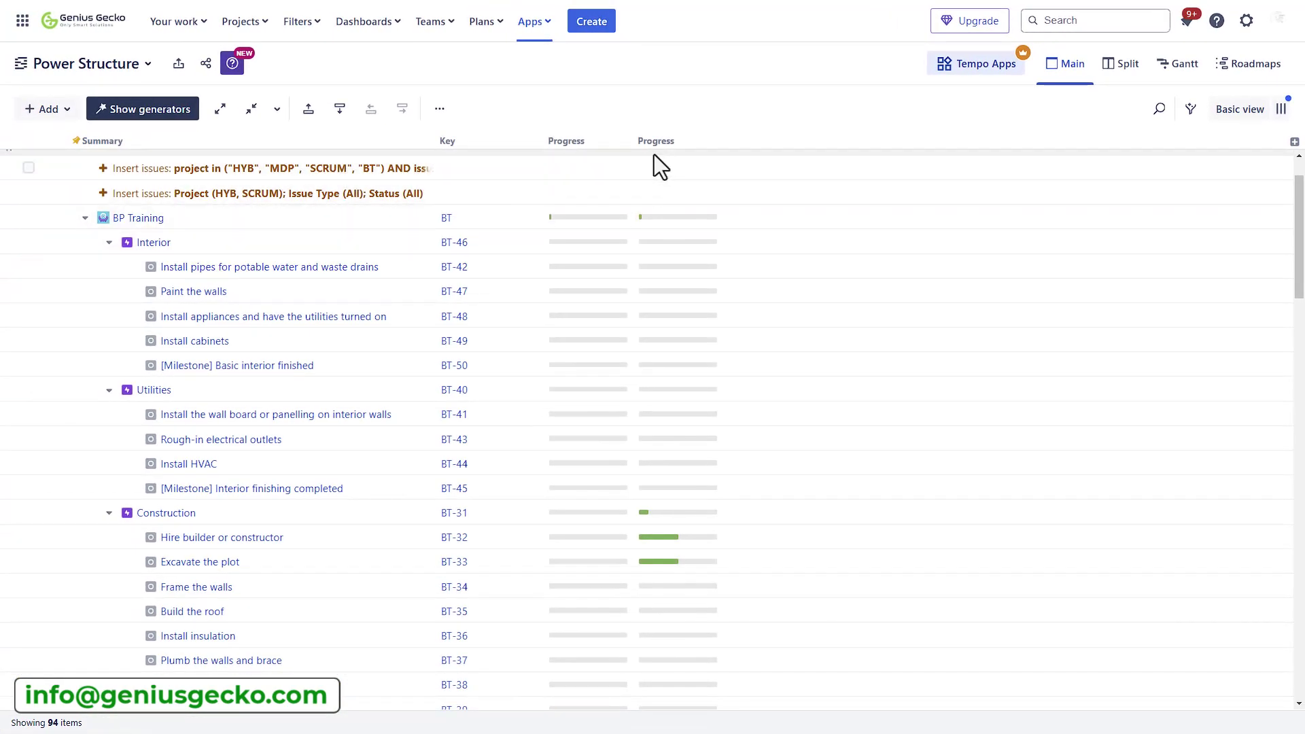
click(657, 146)
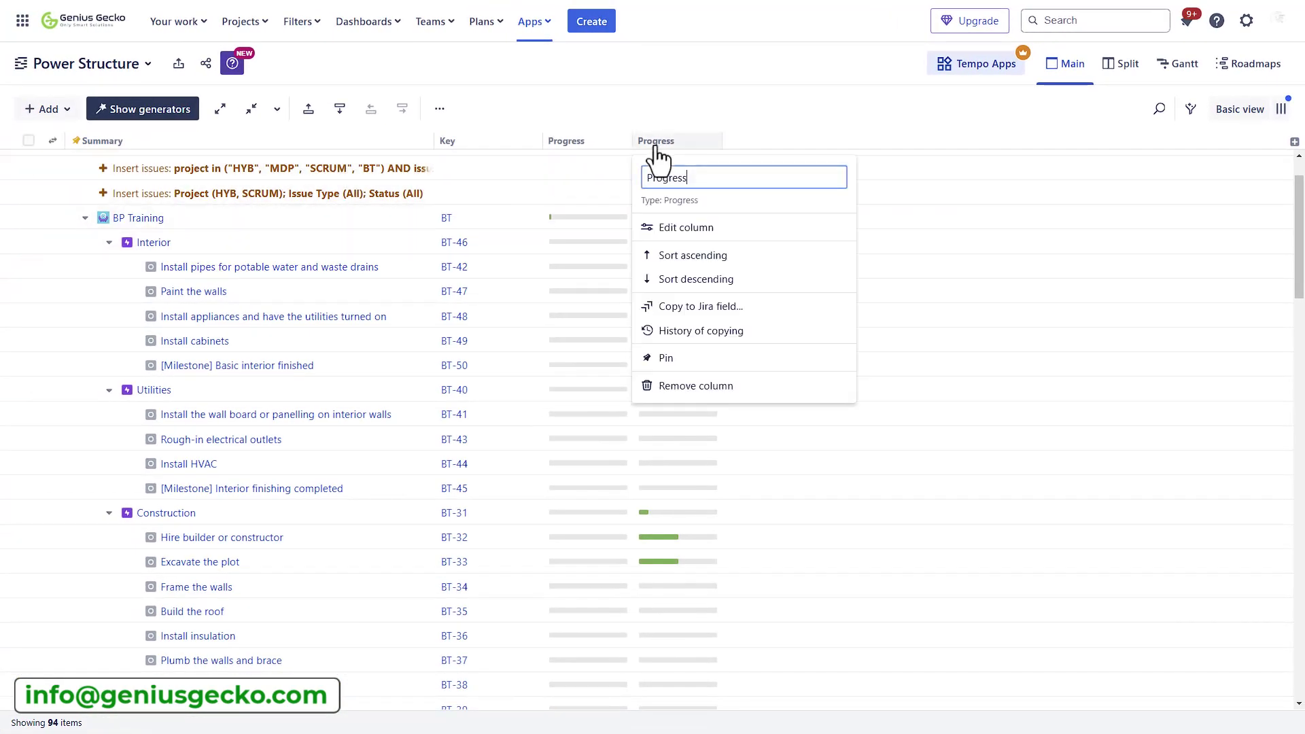
click(612, 142)
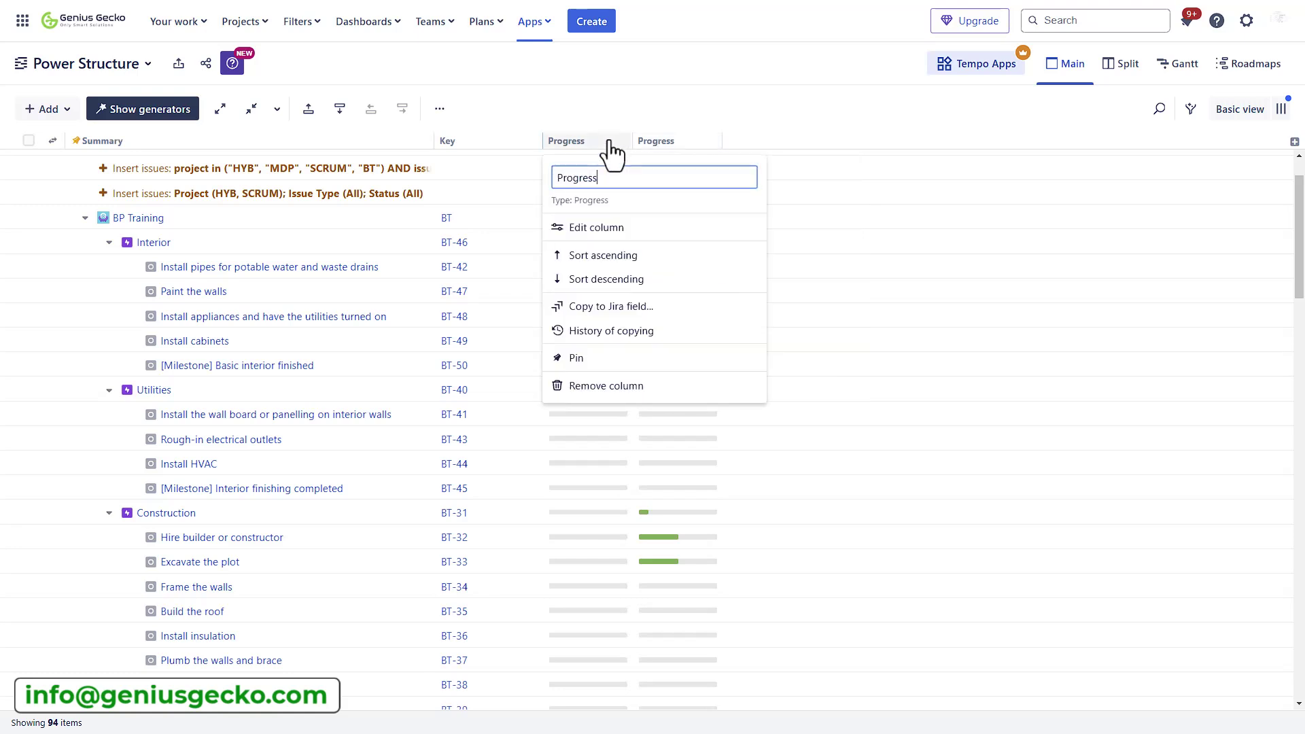
click(612, 227)
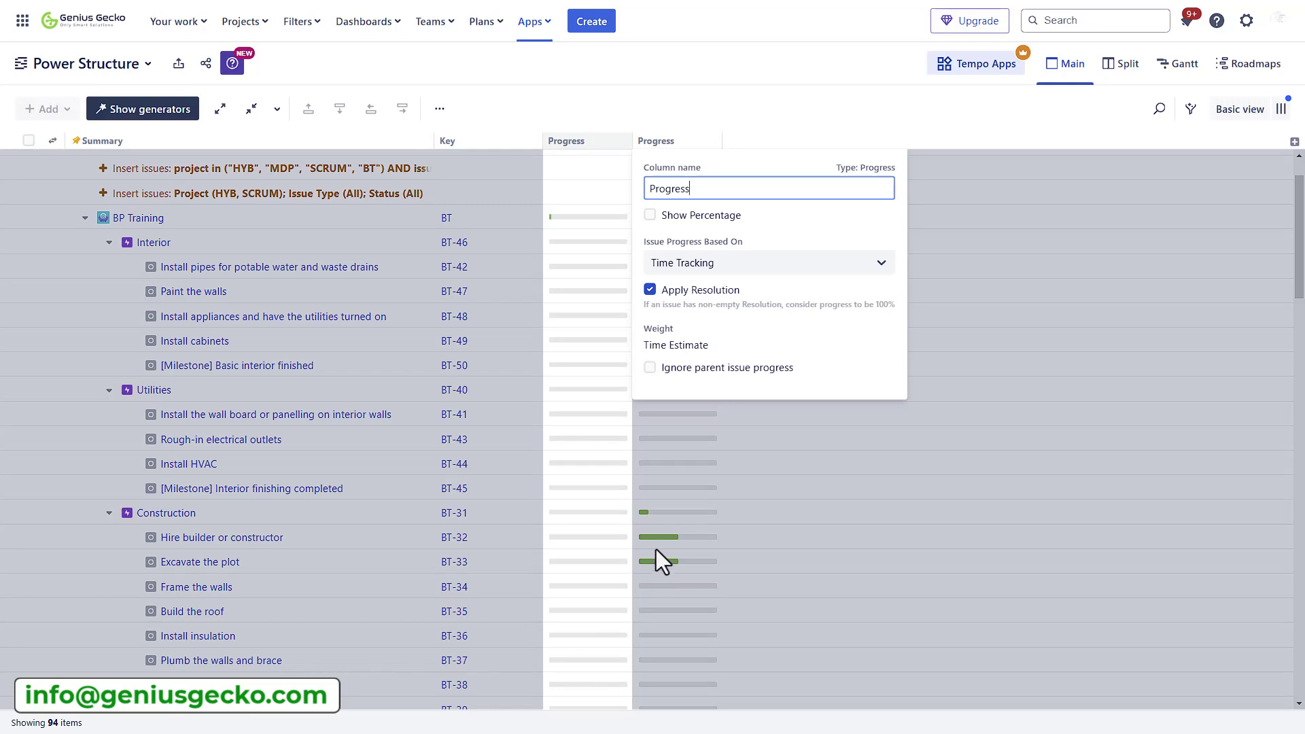
click(682, 265)
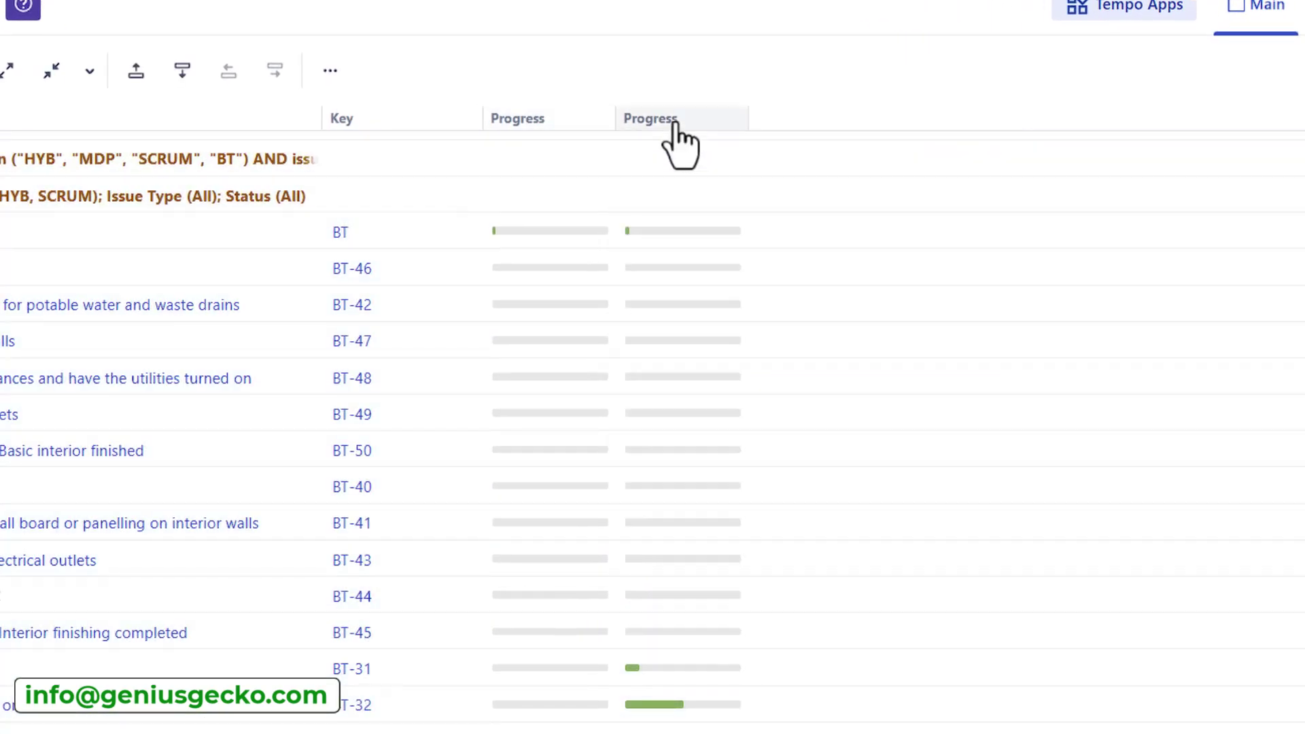
click(669, 133)
click(700, 245)
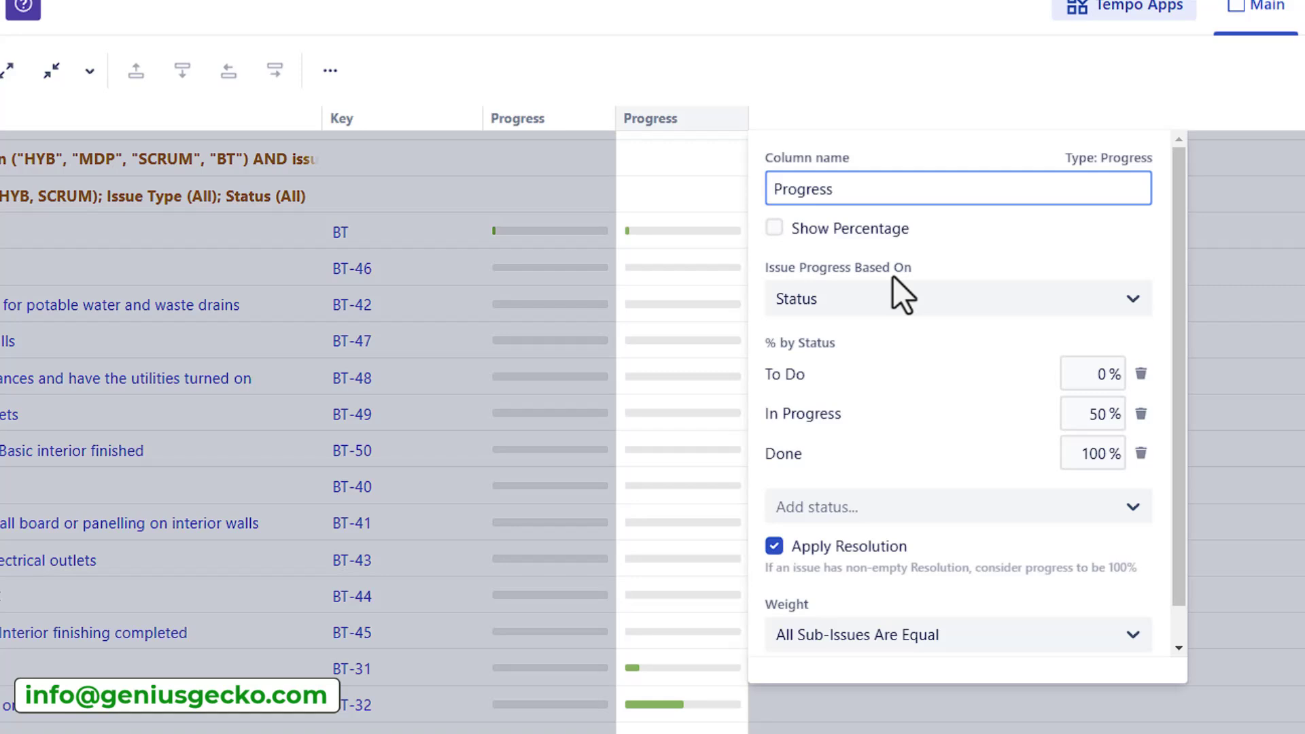
click(1062, 87)
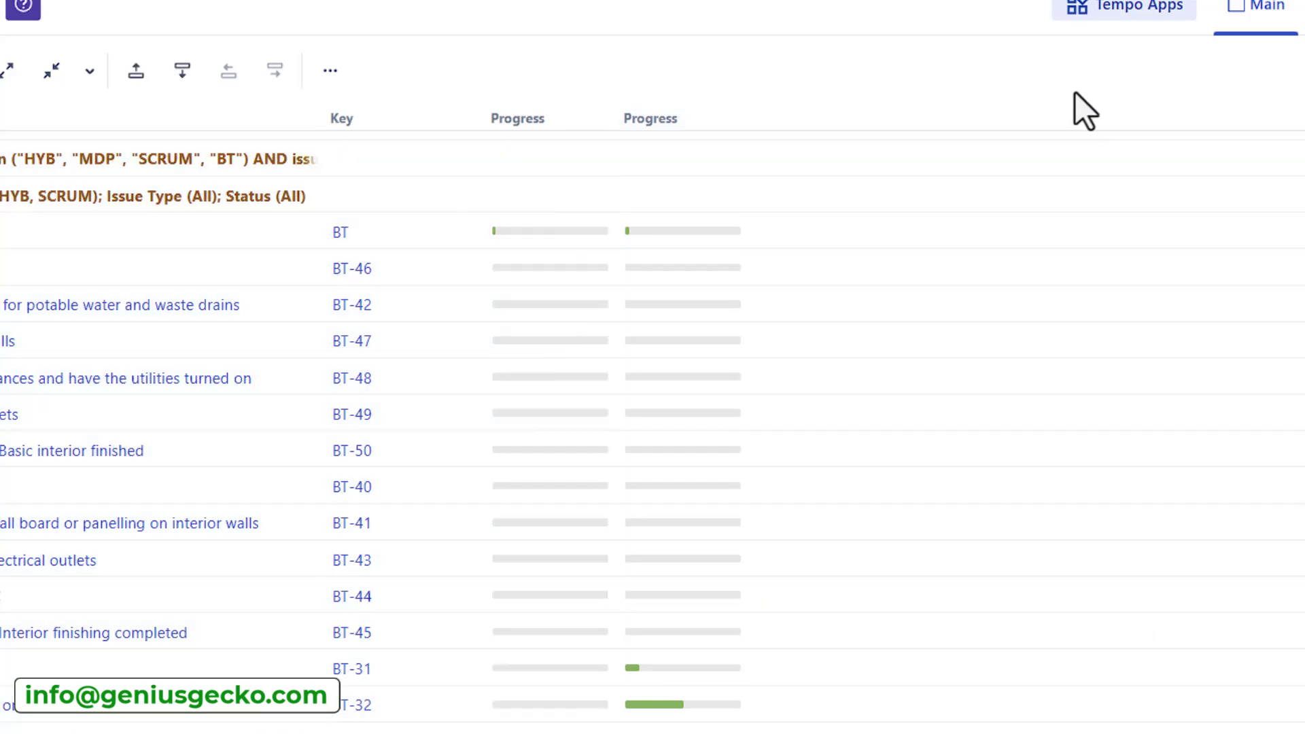
- Turn on Show Percentage in the second Progress column's settings
click(651, 118)
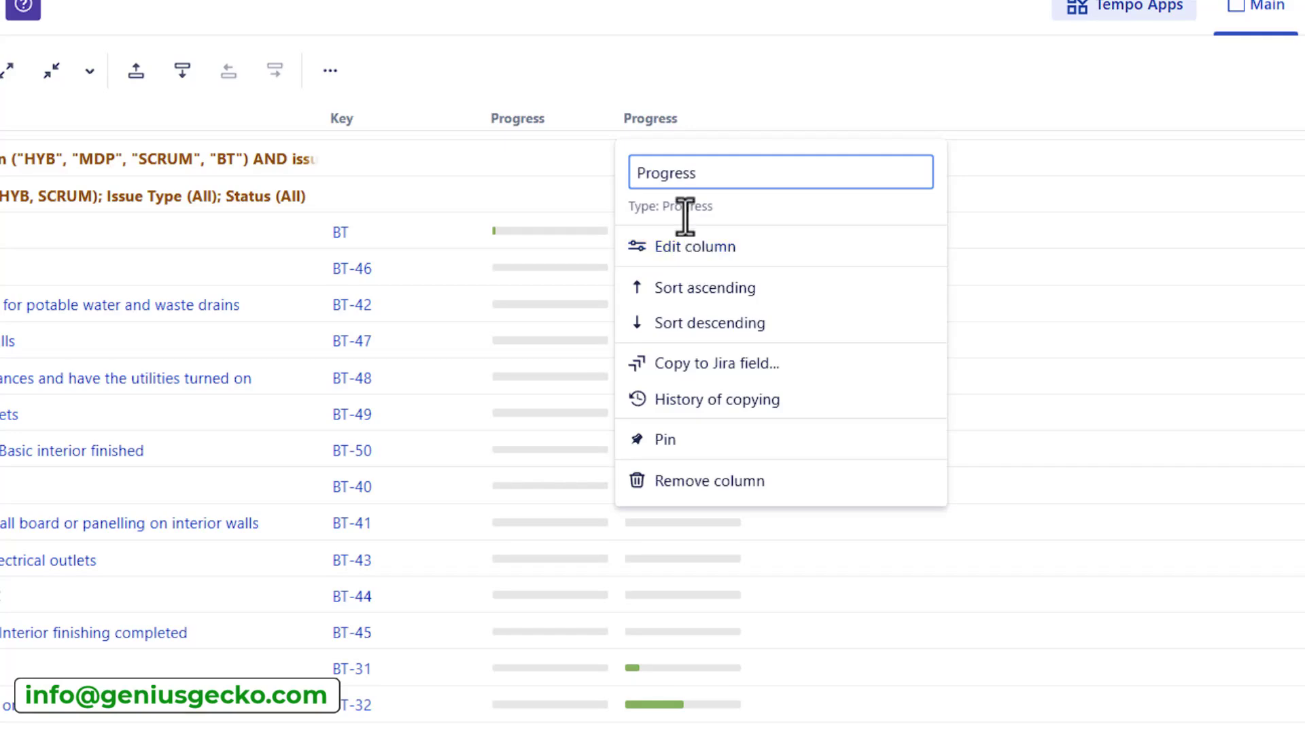
click(690, 248)
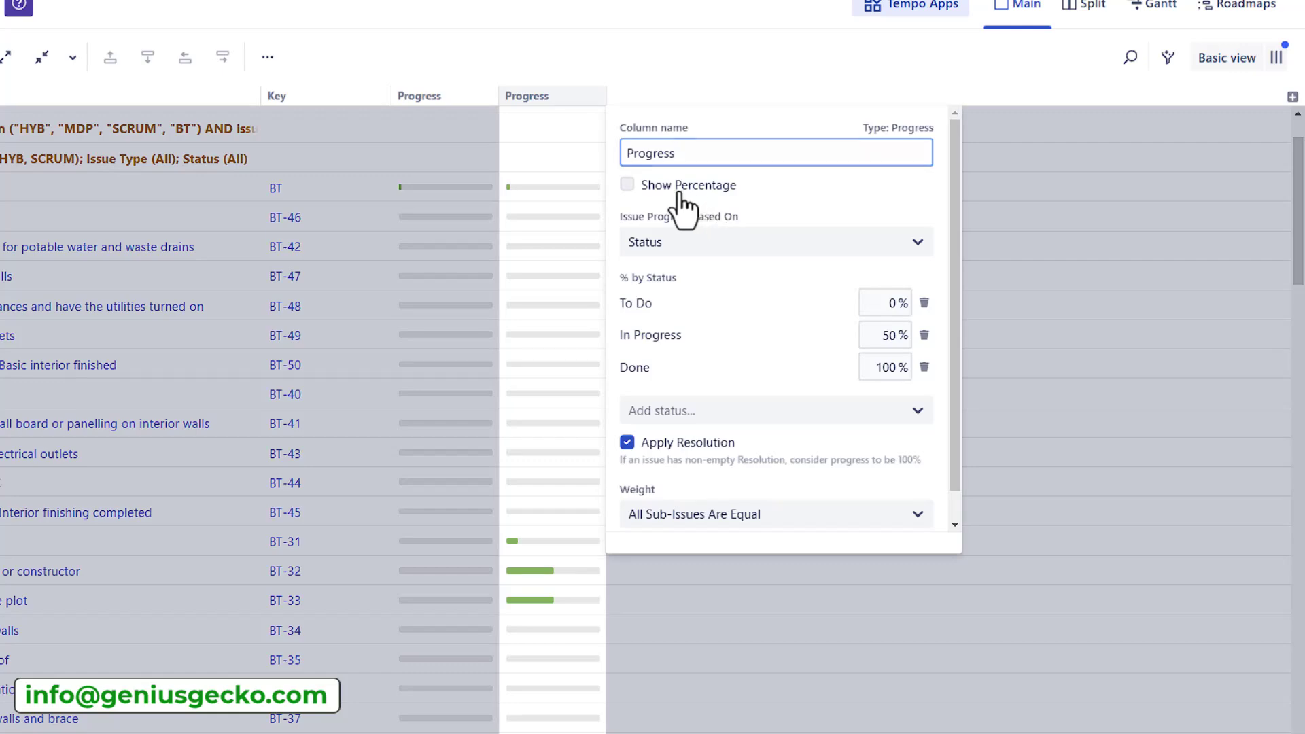
click(679, 194)
click(901, 69)
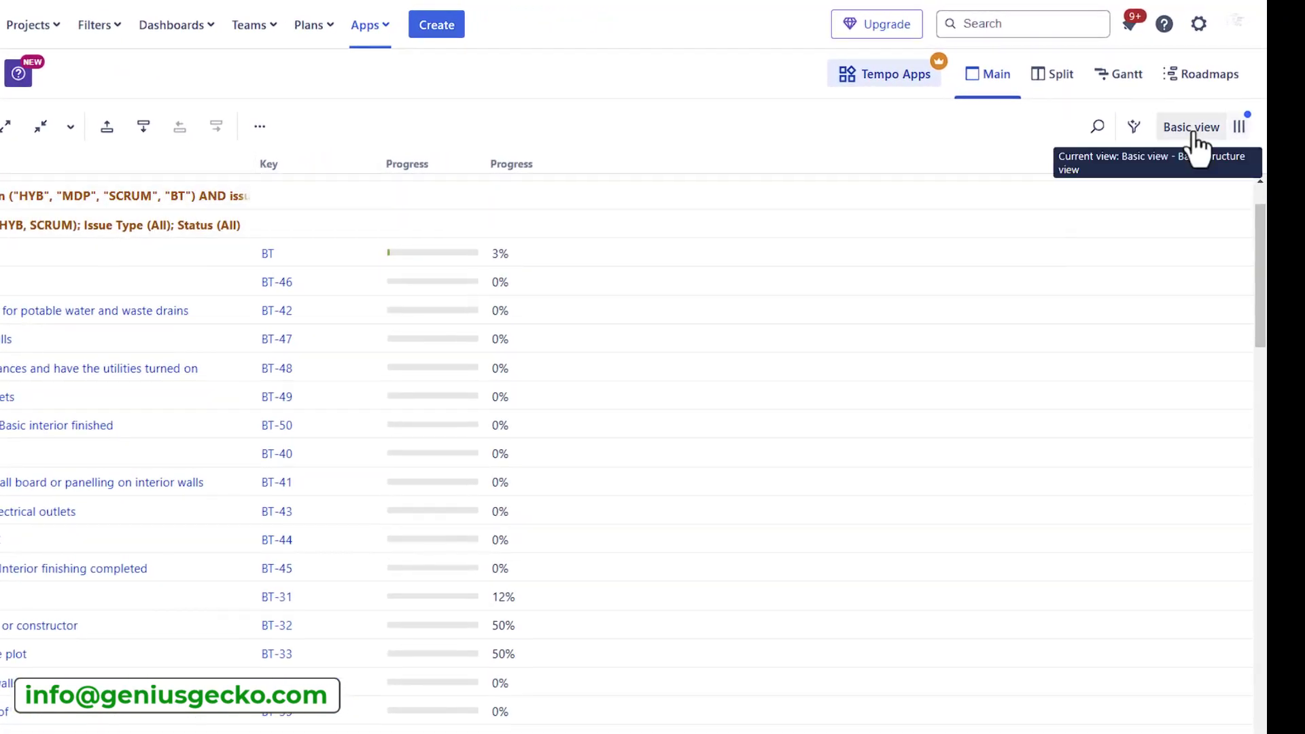
- Switch from Basic to the Planning view and show the quick transformations
click(1192, 129)
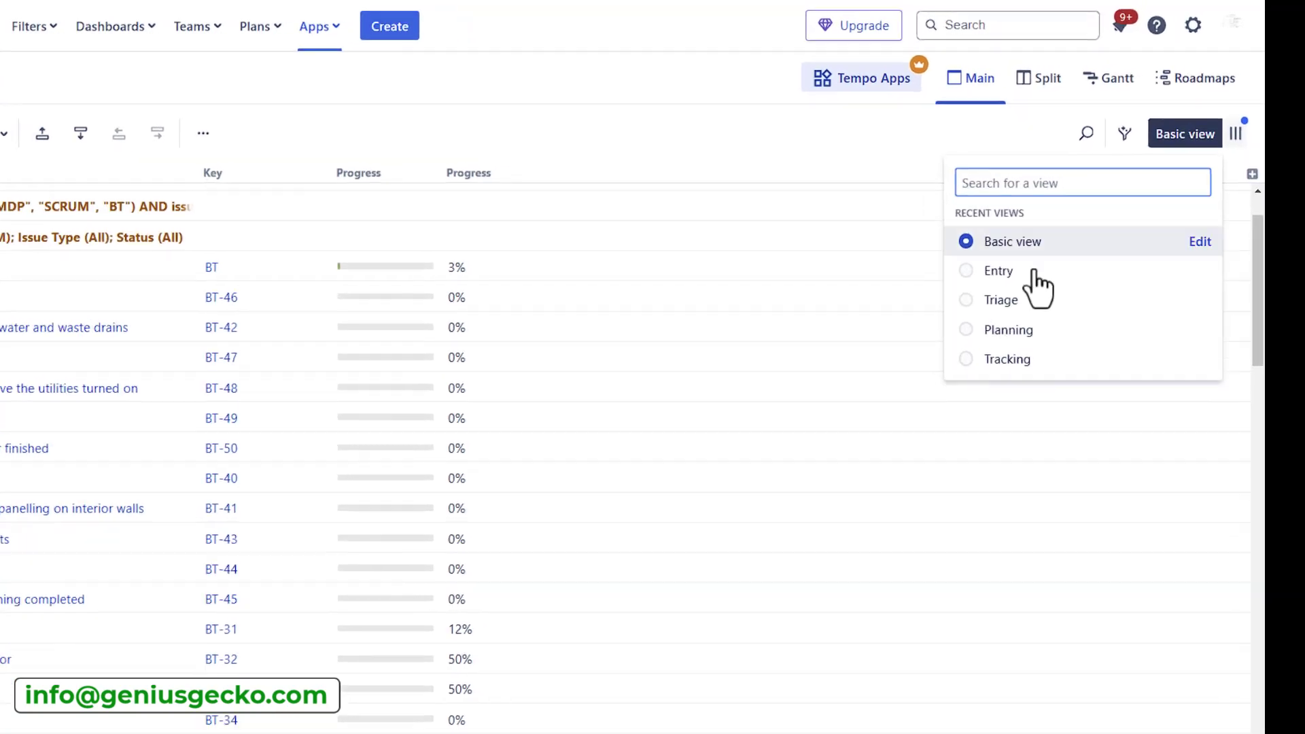
click(952, 423)
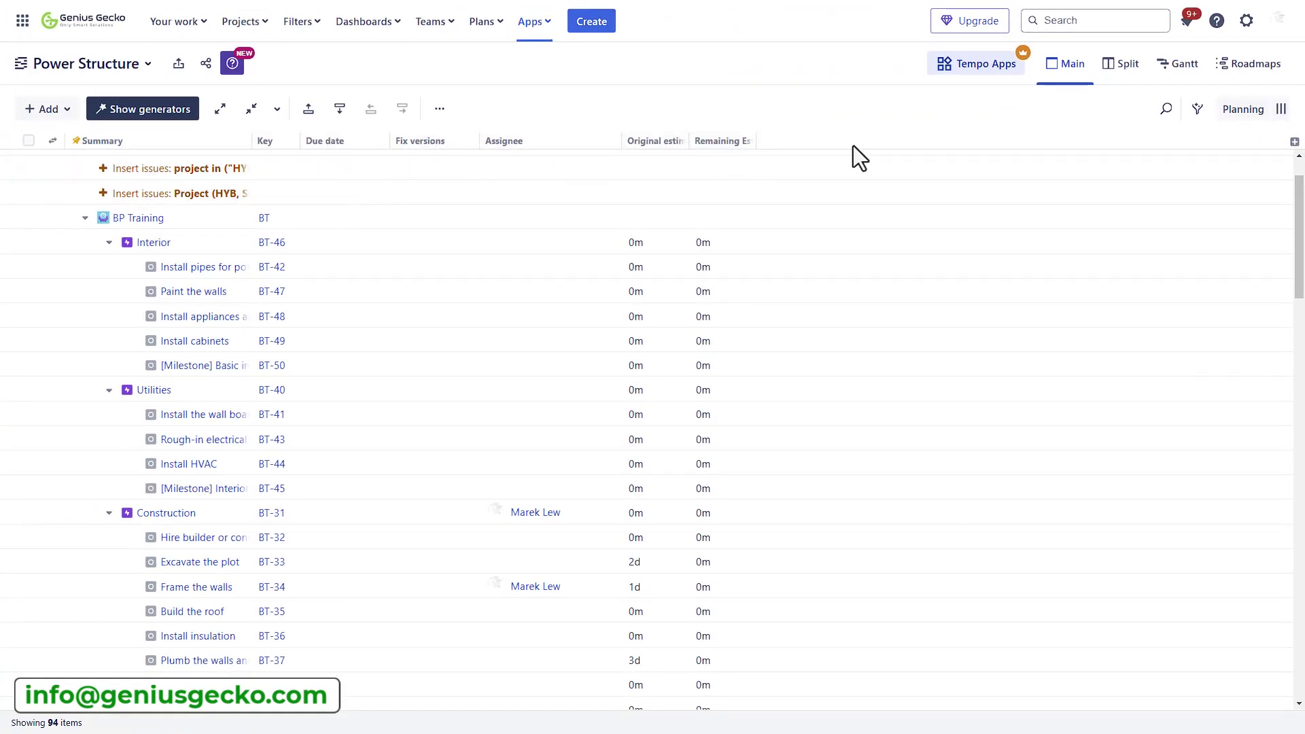
click(1198, 116)
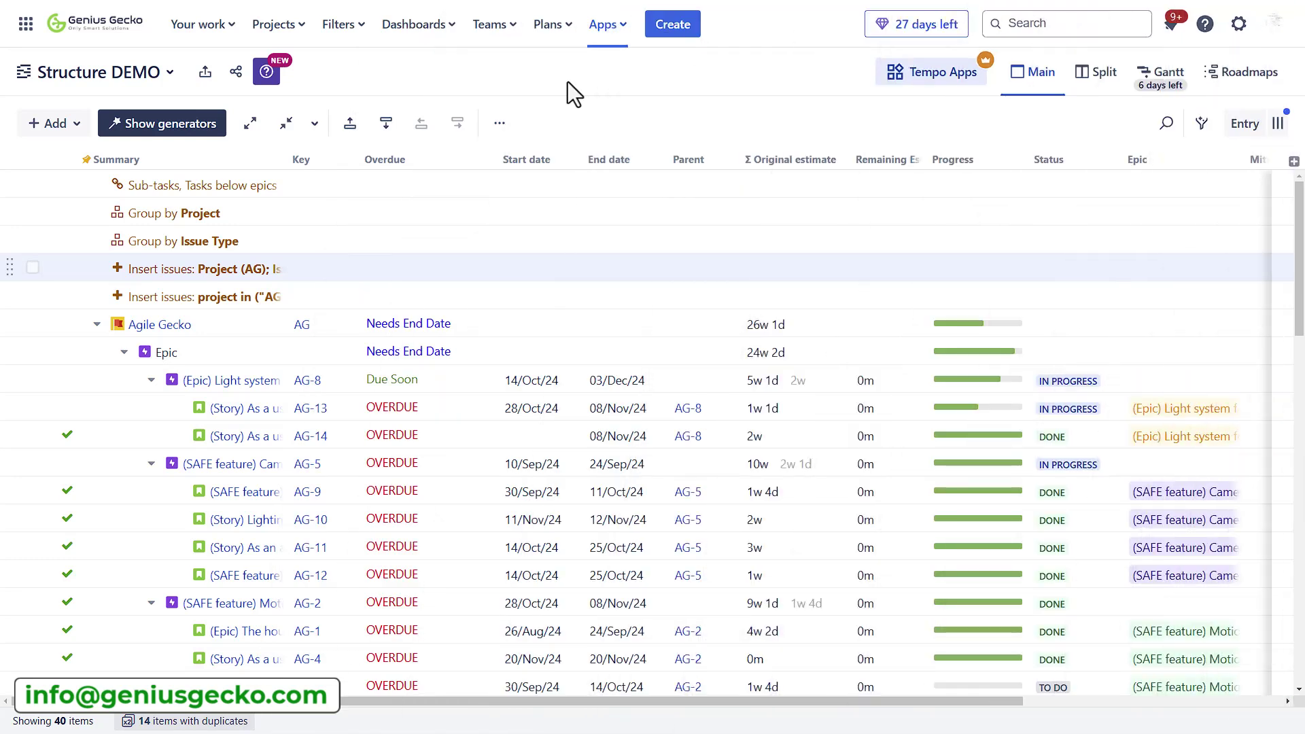
- Collapse and re-expand the Agile Gecko and My Scrum Project rows
click(96, 324)
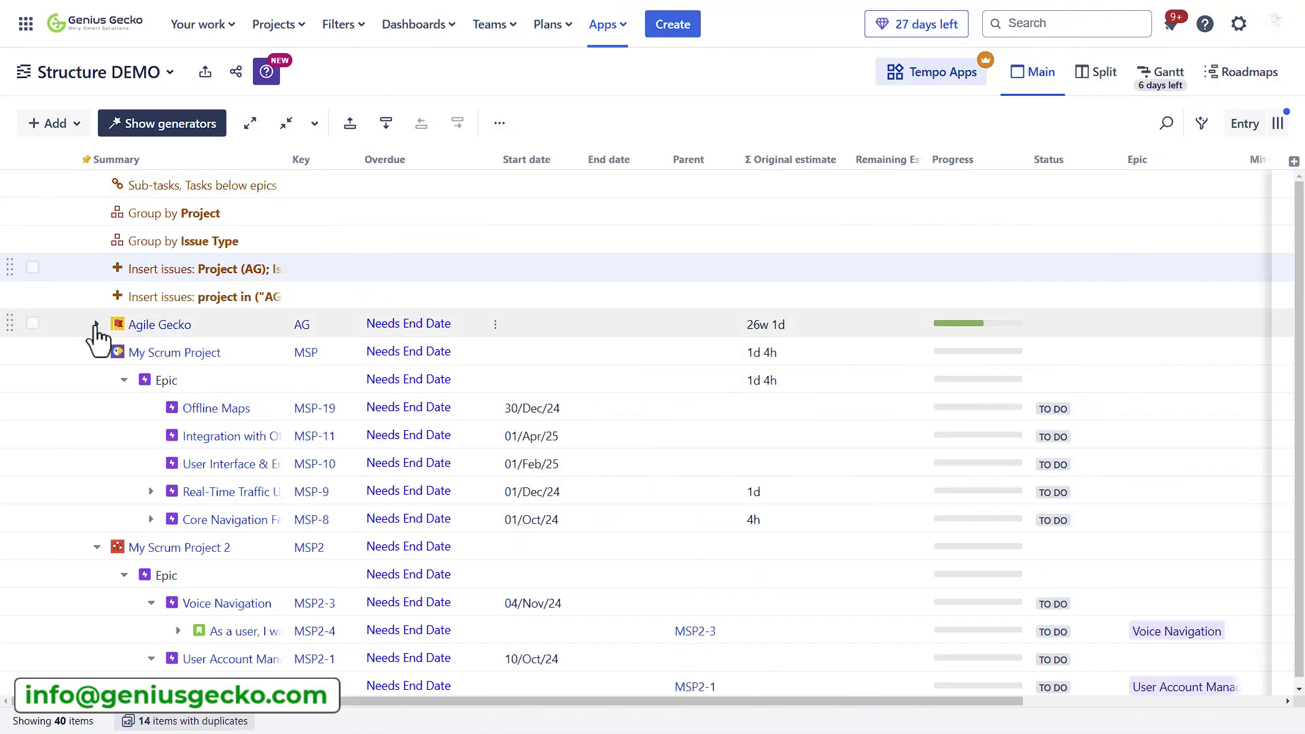
click(96, 352)
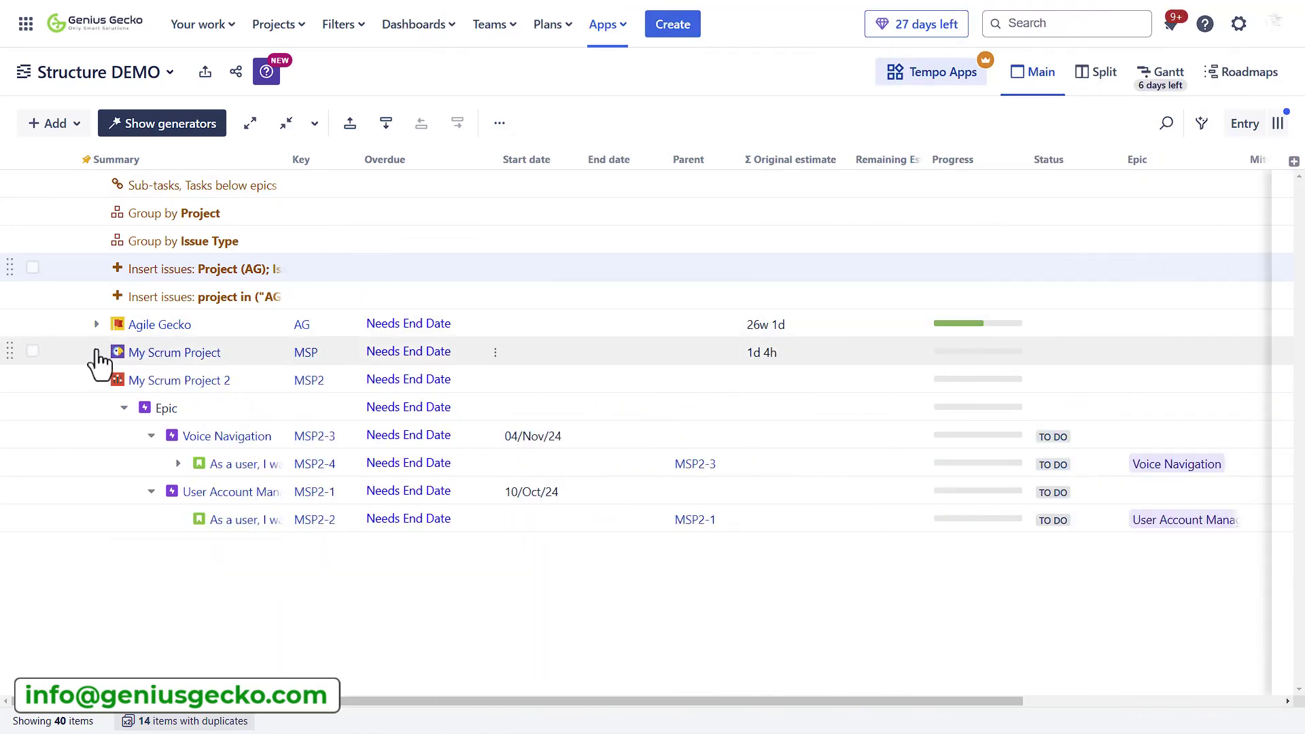
click(97, 353)
click(96, 325)
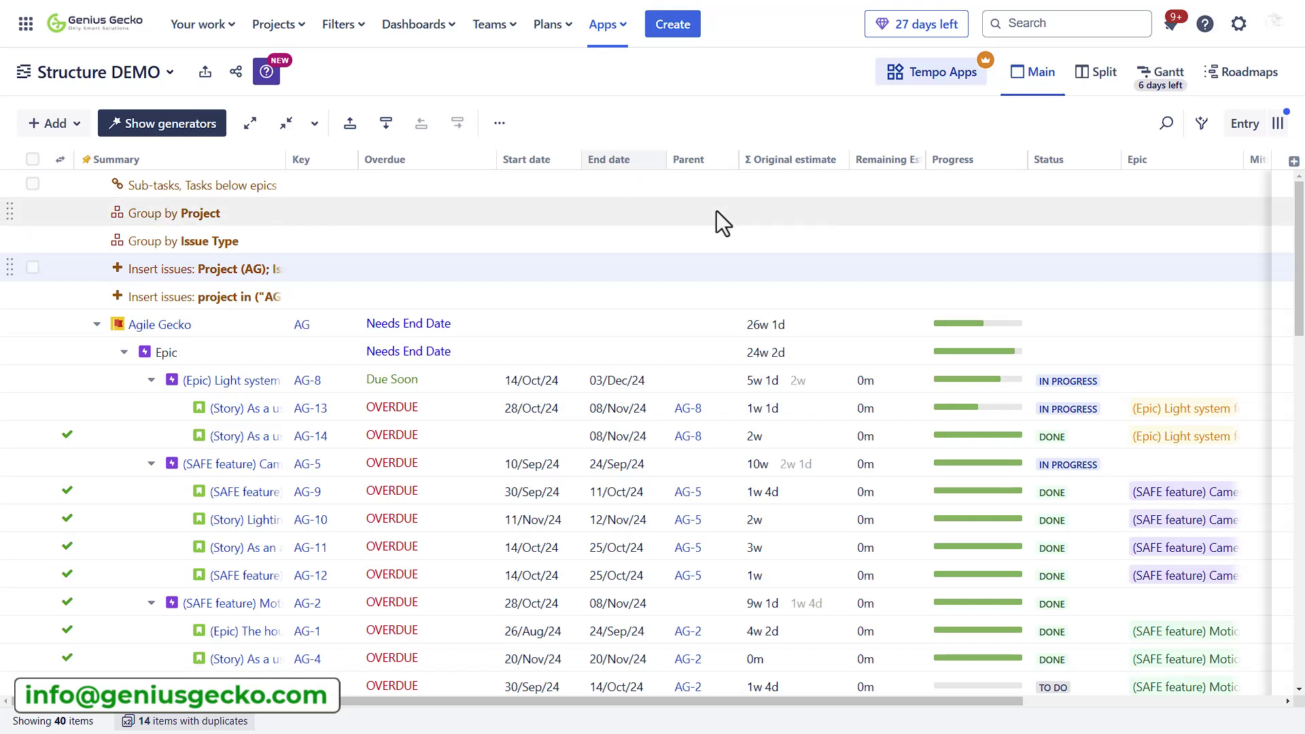
- Set epic AG-8's Remaining Estimate to 2d and save it
click(869, 382)
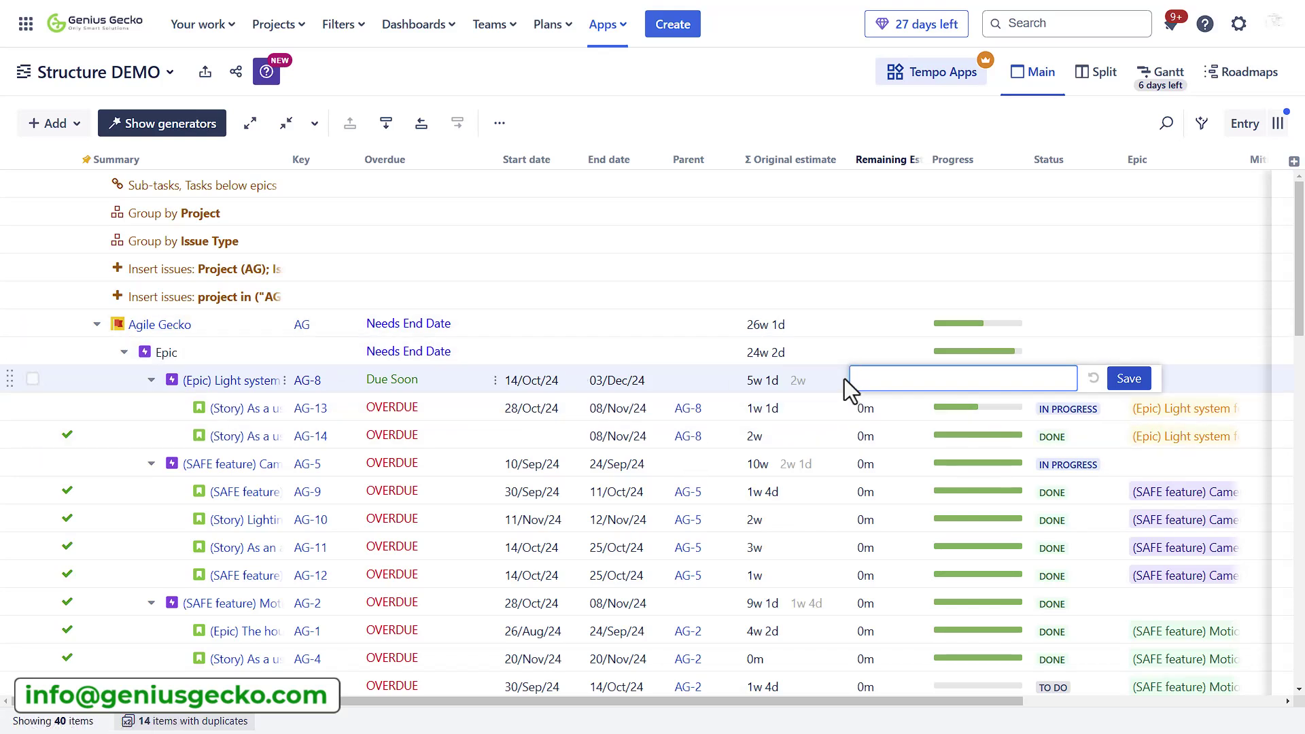
text(2d)
click(1137, 378)
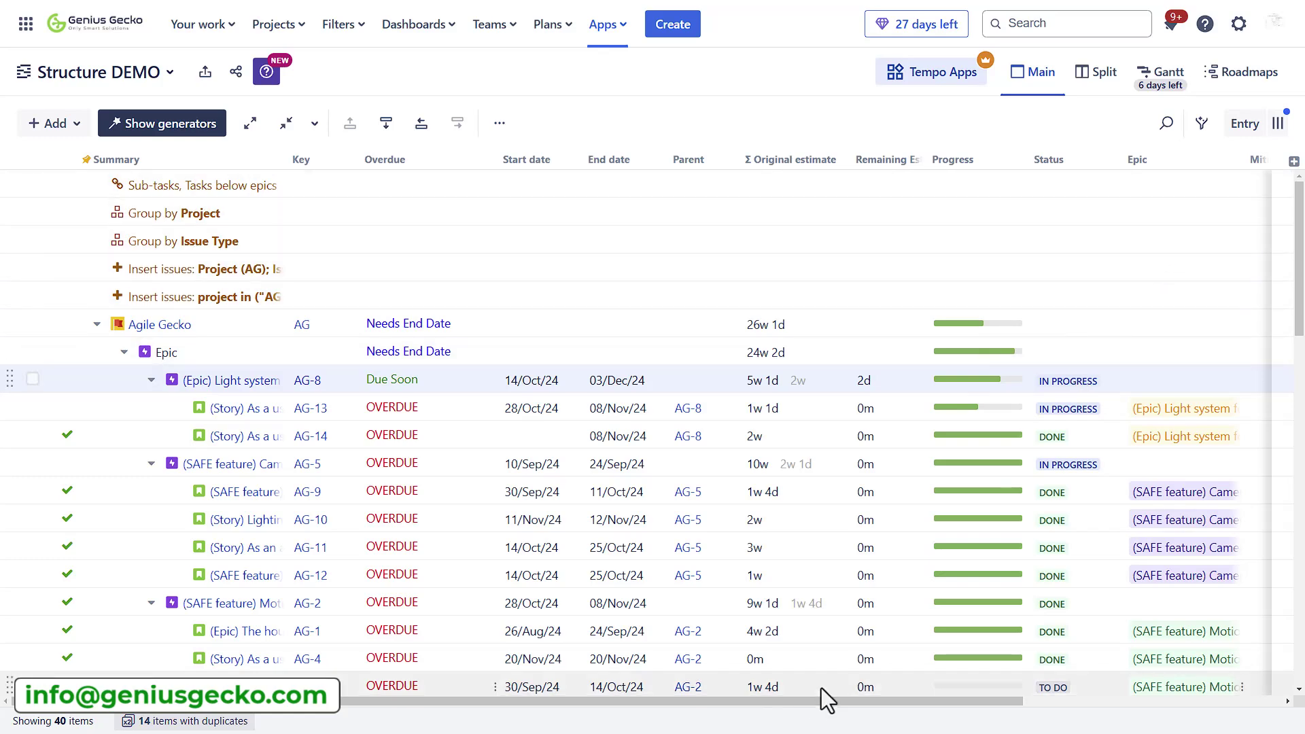
- Scroll the grid right, drag the Mitigation column wider to show its full name, browse the rows, then scroll back left
drag(814, 704, 1020, 702)
drag(1034, 159, 1064, 159)
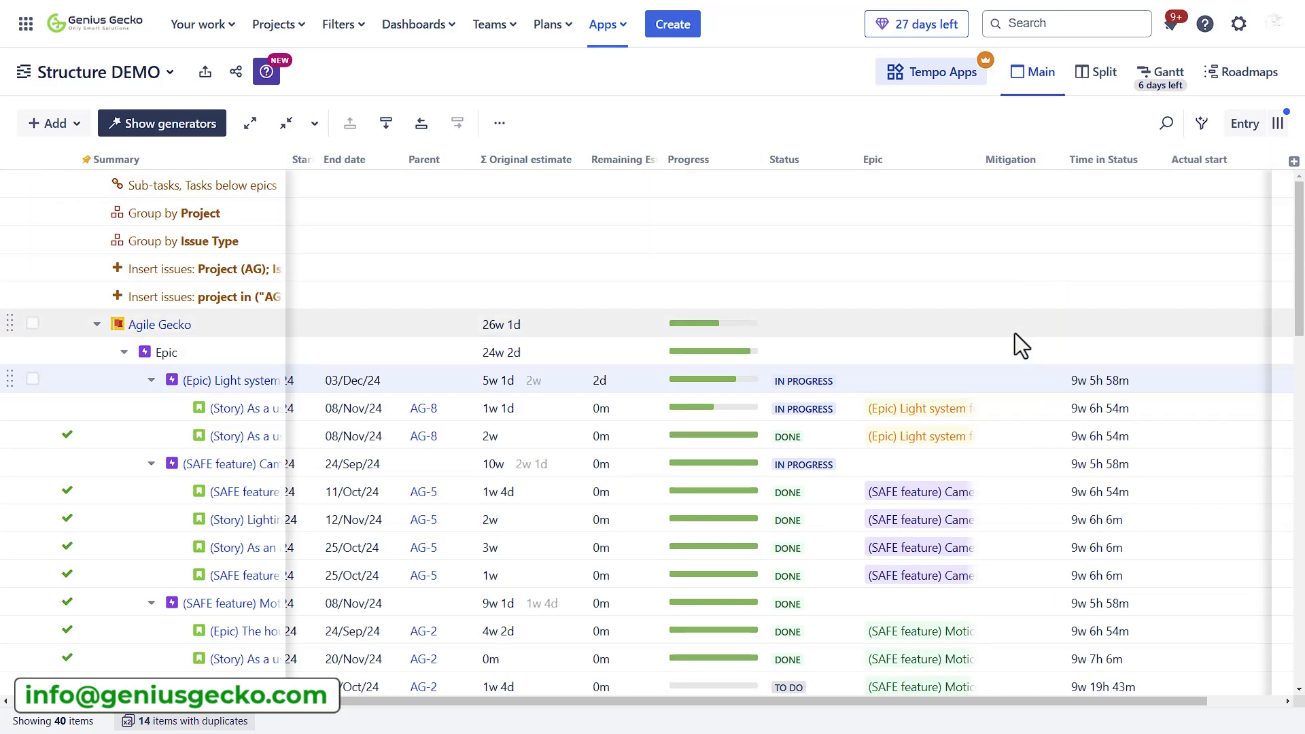
scroll(1011, 336, down, 10)
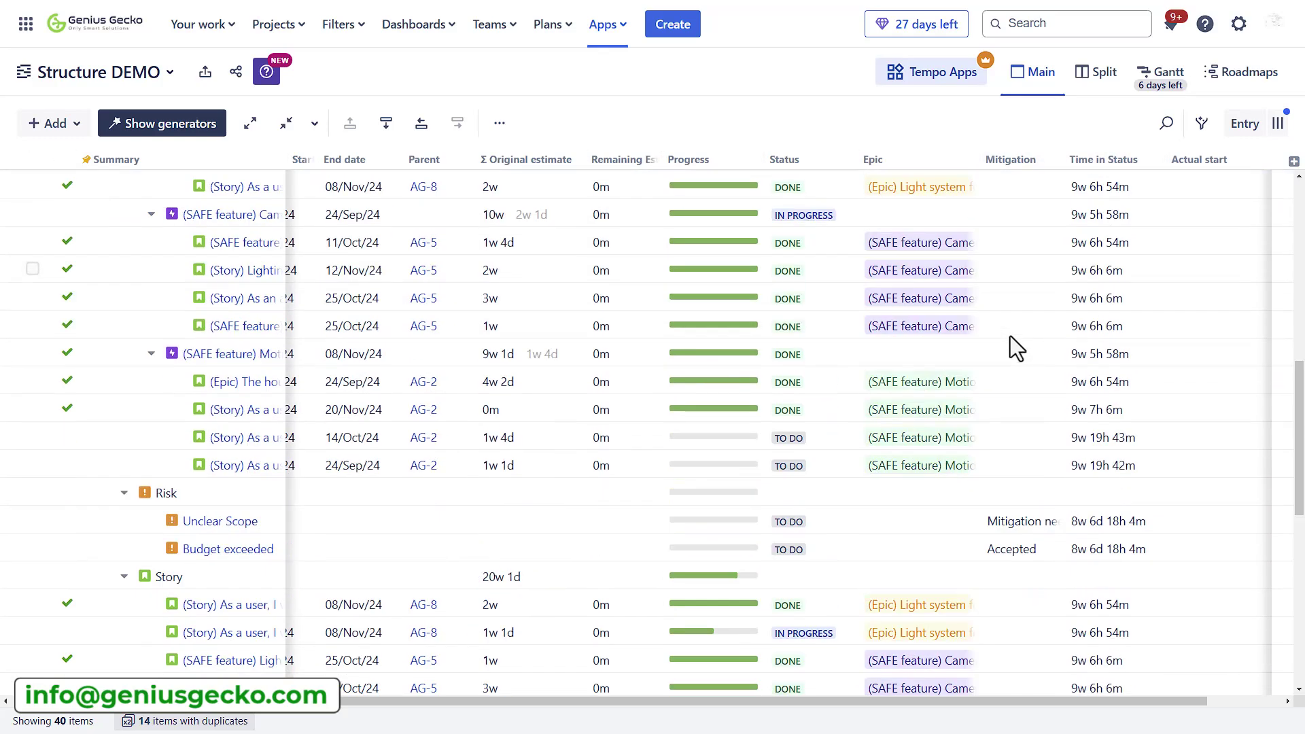
scroll(1012, 335, up, 4)
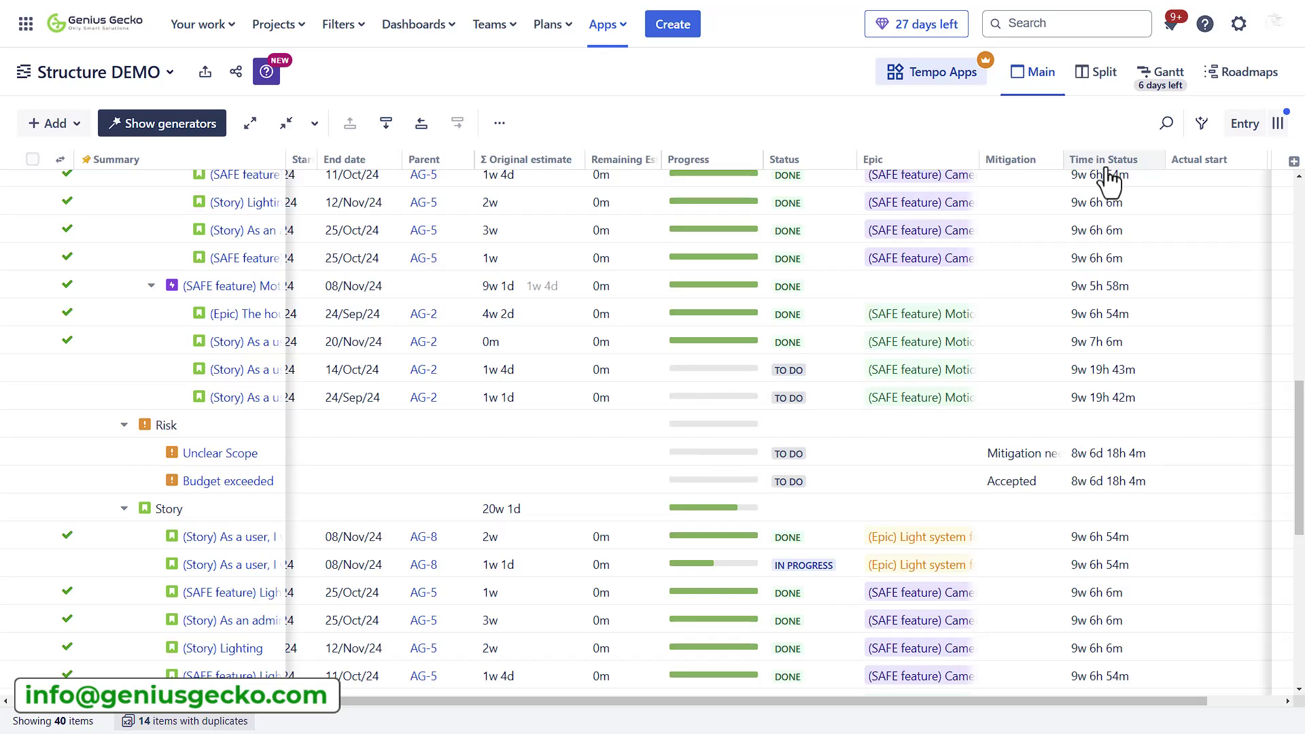
scroll(1094, 178, up, 2)
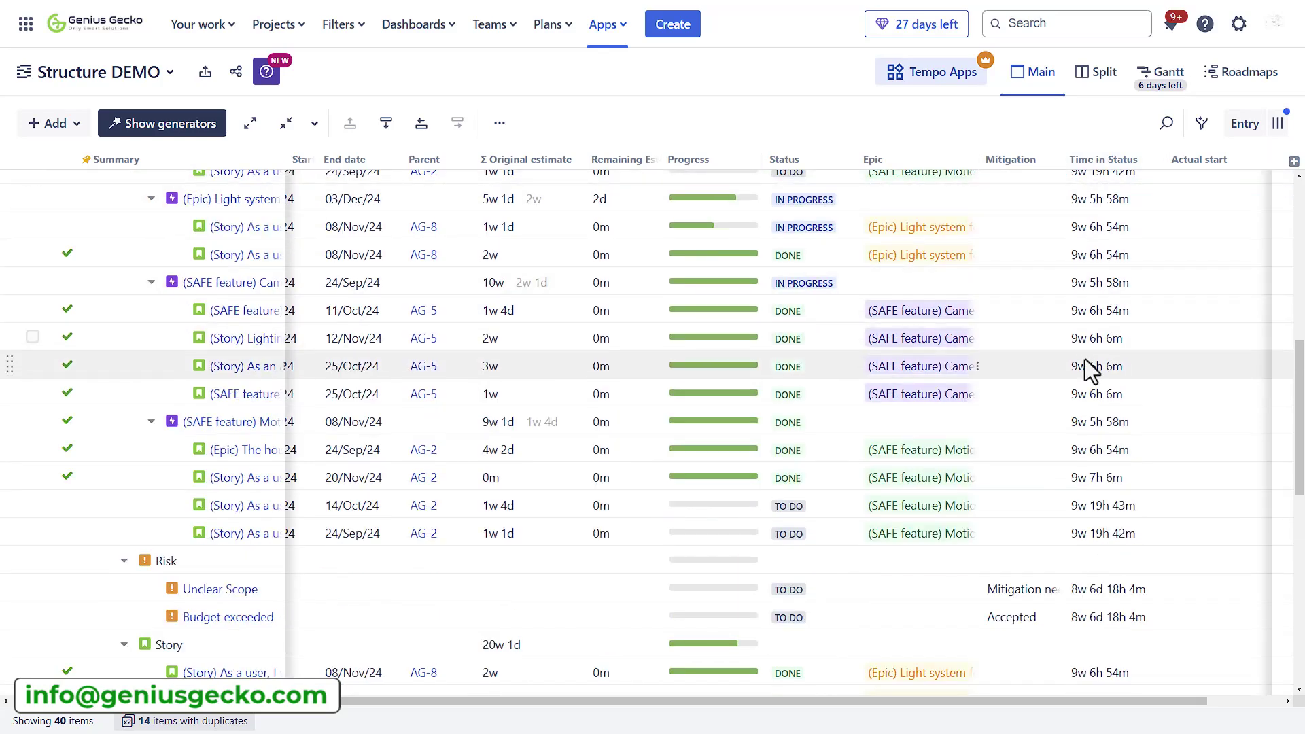
scroll(1083, 360, down, 2)
scroll(1081, 353, up, 4)
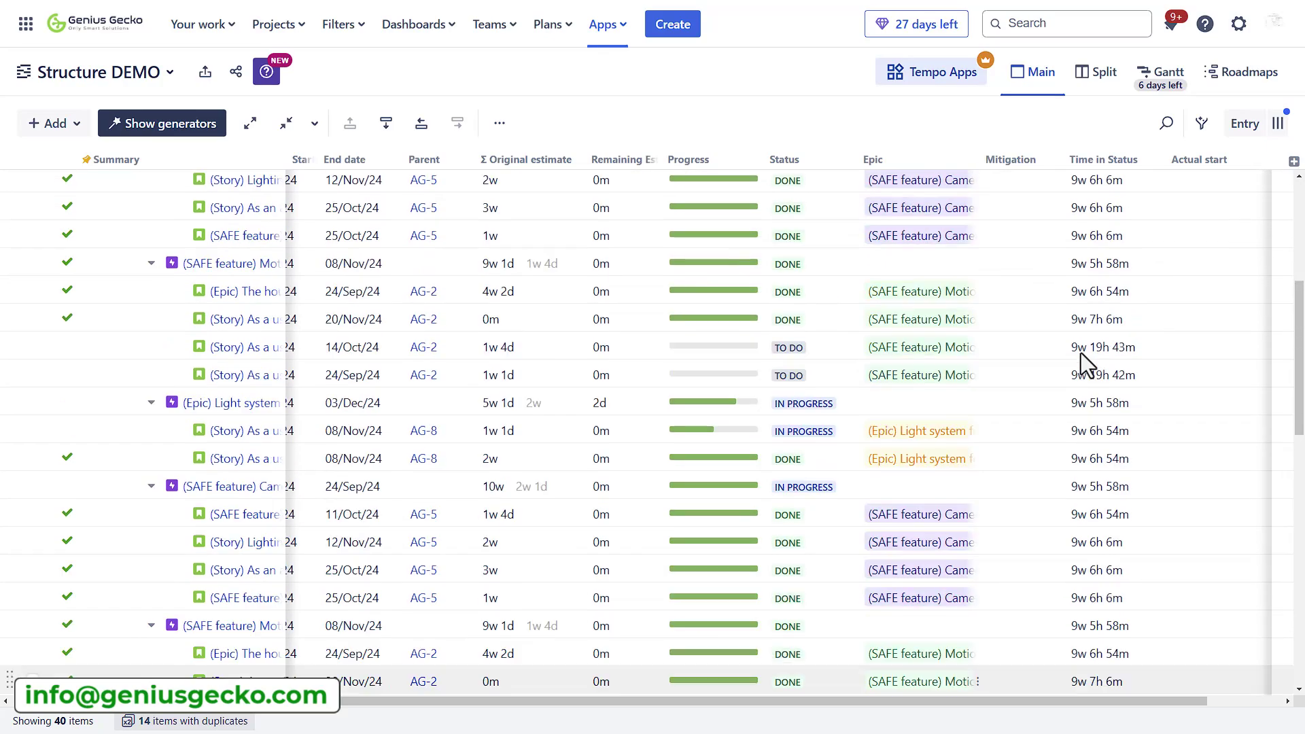
scroll(1080, 353, down, 10)
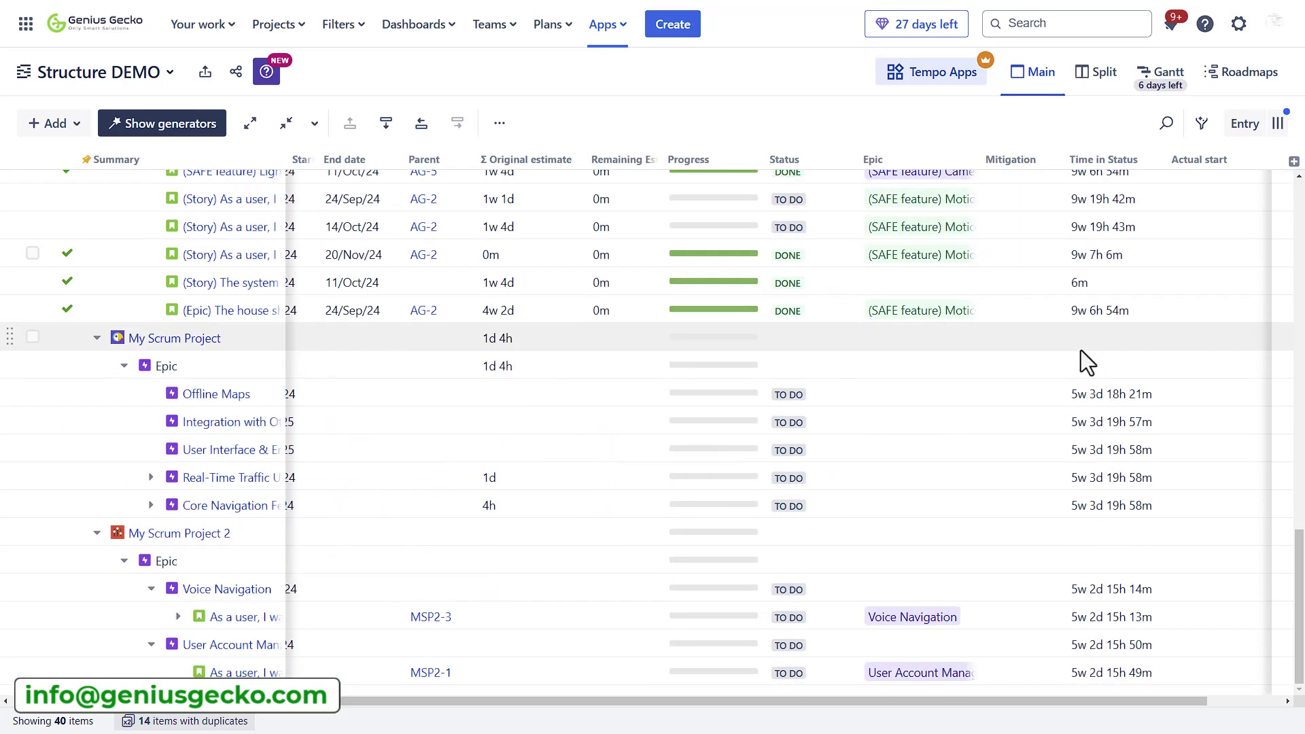
scroll(1081, 349, up, 12)
drag(994, 702, 1082, 691)
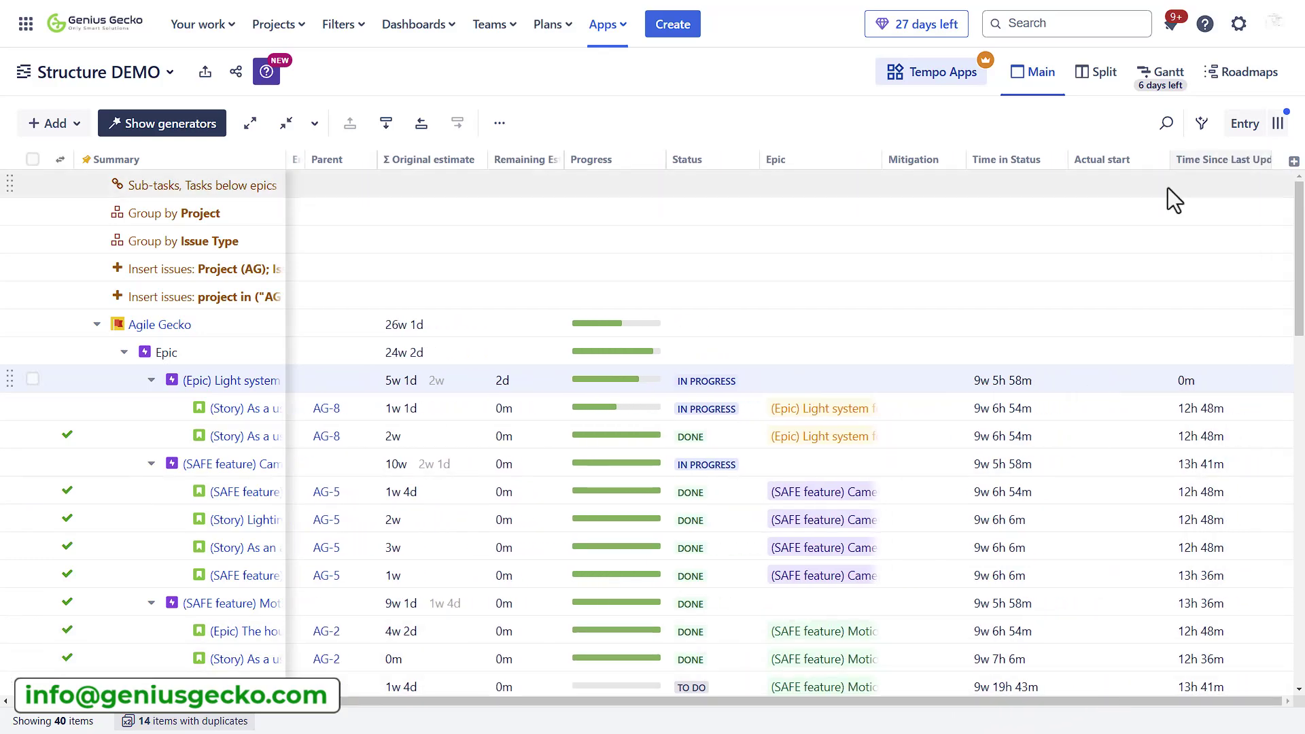
drag(917, 704, 610, 721)
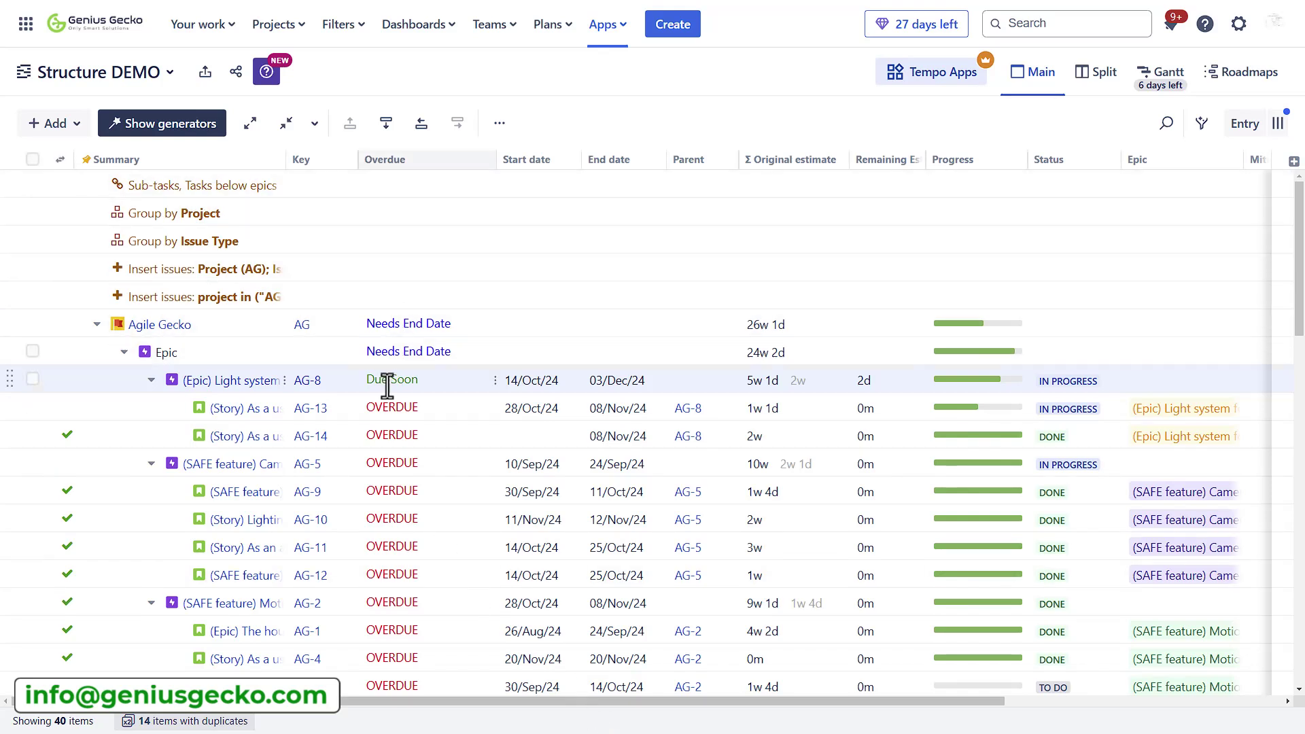
- Choose Edit column from the Overdue column header to show its formula settings
click(405, 168)
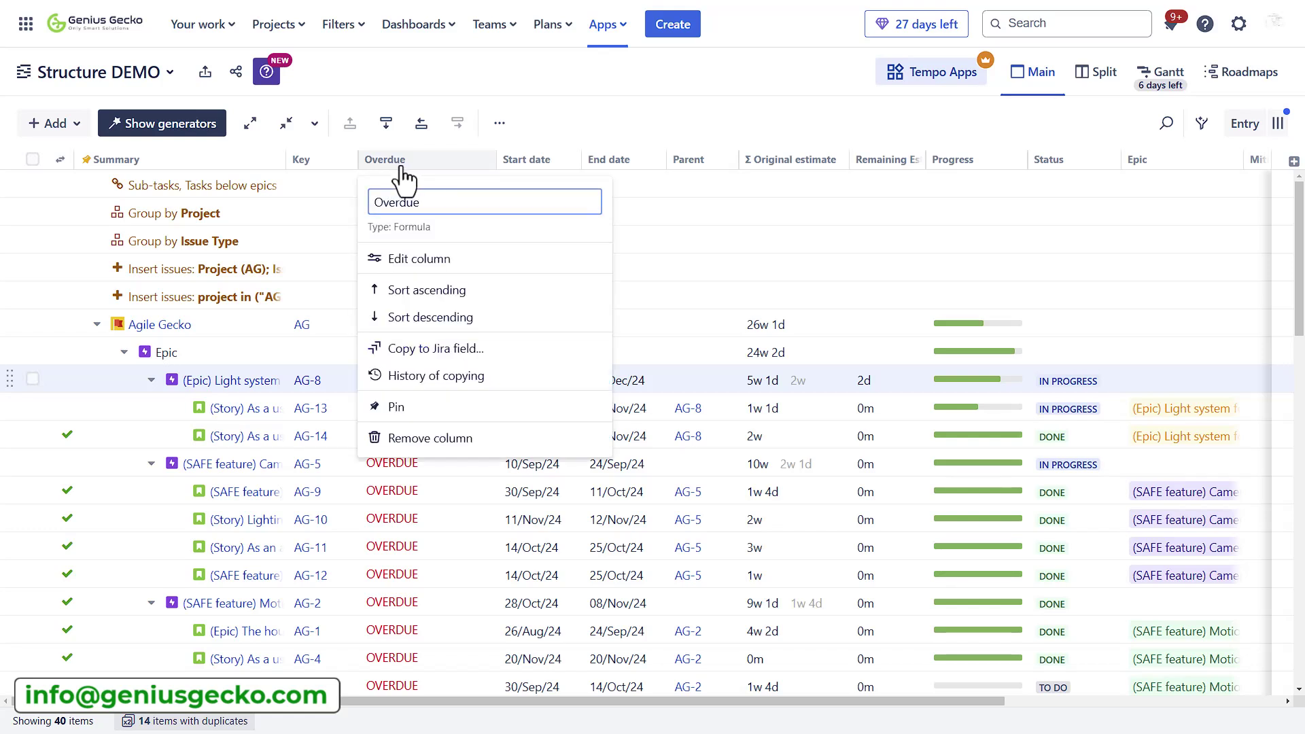
click(412, 262)
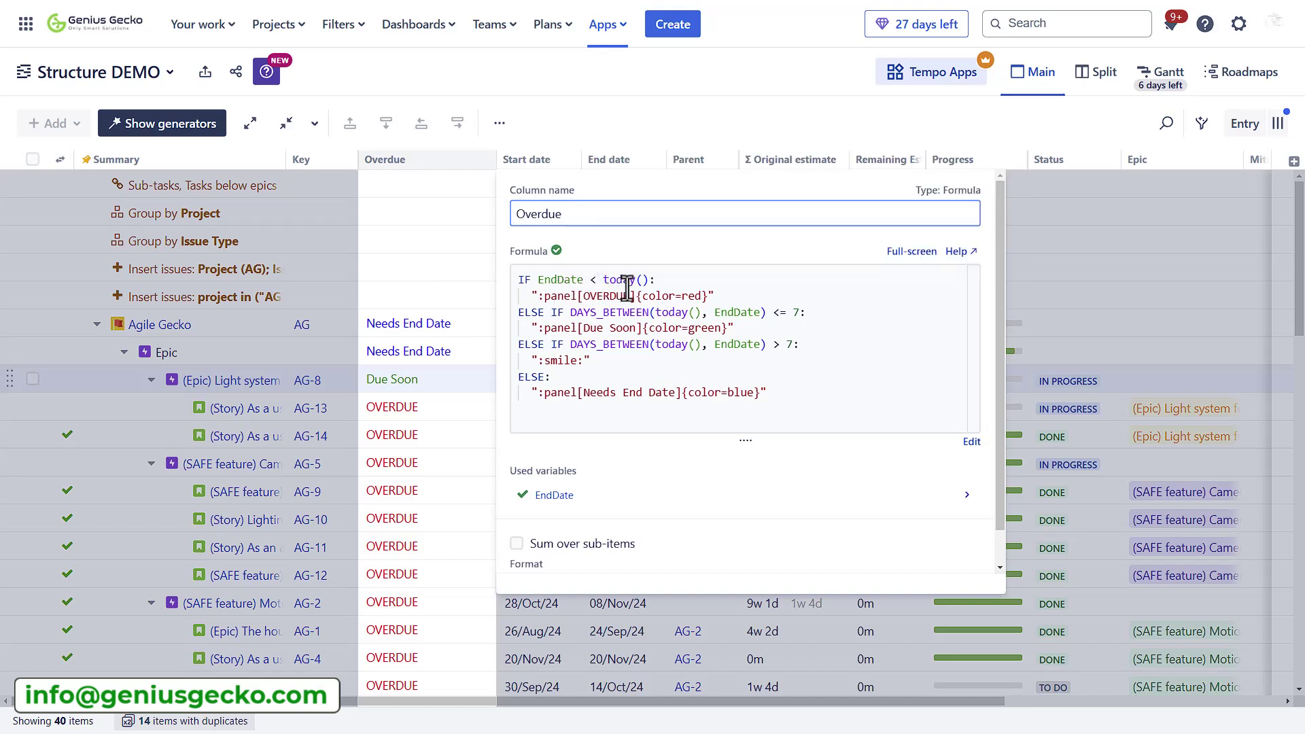
mouse_move(638, 285)
mouse_move(586, 286)
- Close the formula editor and change story AG-13's End date to 27/Dec/24
click(460, 295)
scroll(458, 304, down, 10)
scroll(455, 303, down, 5)
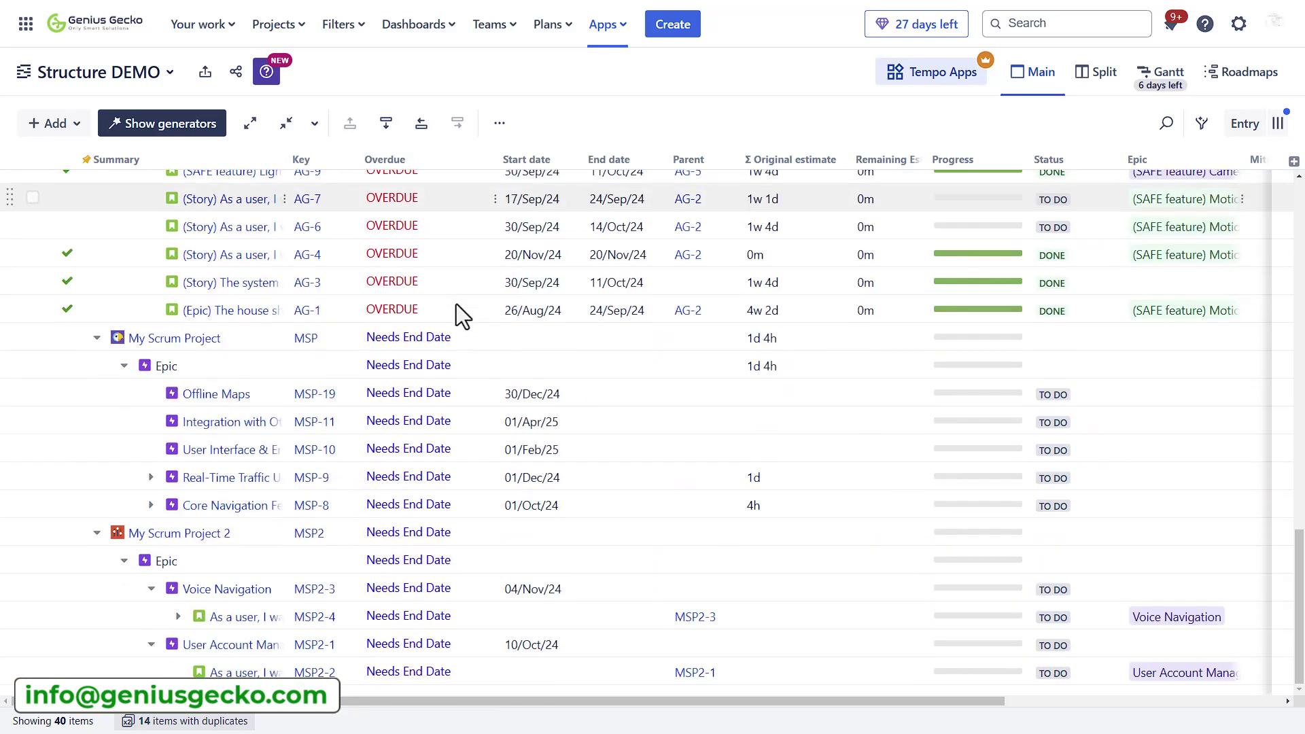
scroll(442, 458, up, 10)
scroll(435, 452, up, 10)
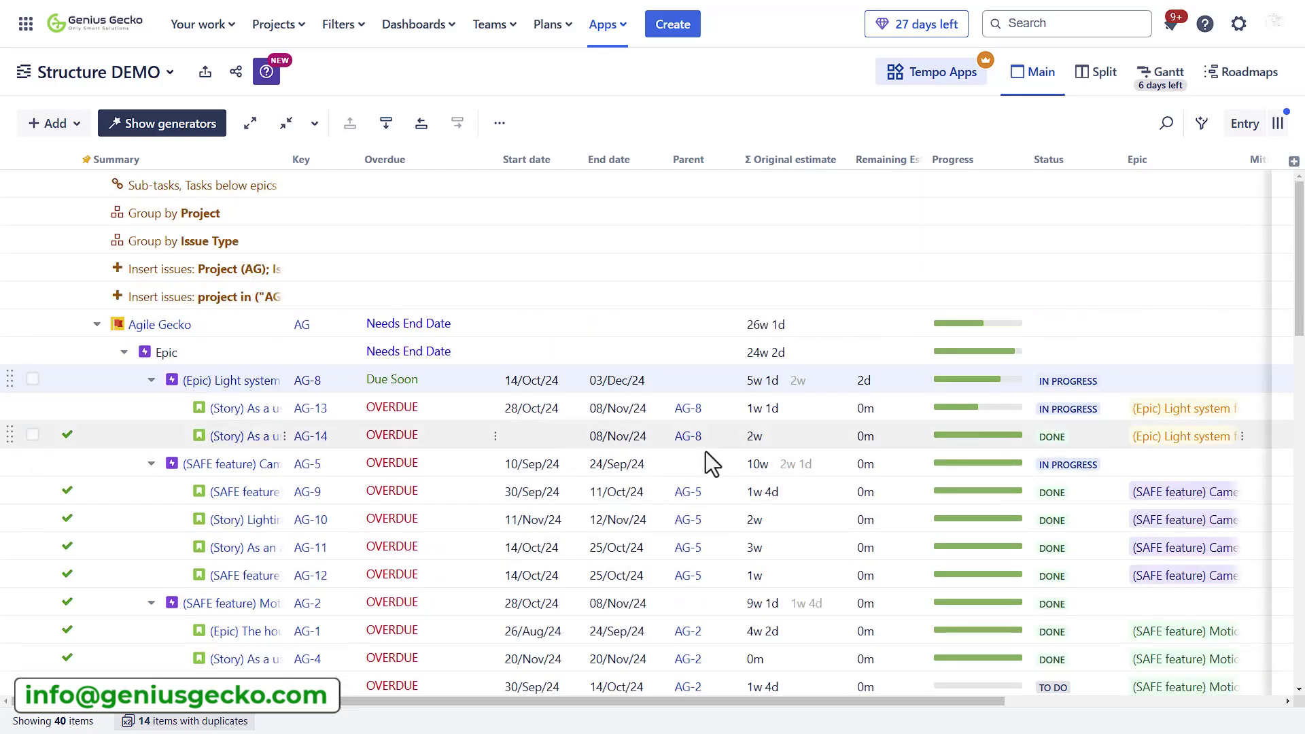
click(620, 408)
click(831, 451)
click(794, 595)
key(Return)
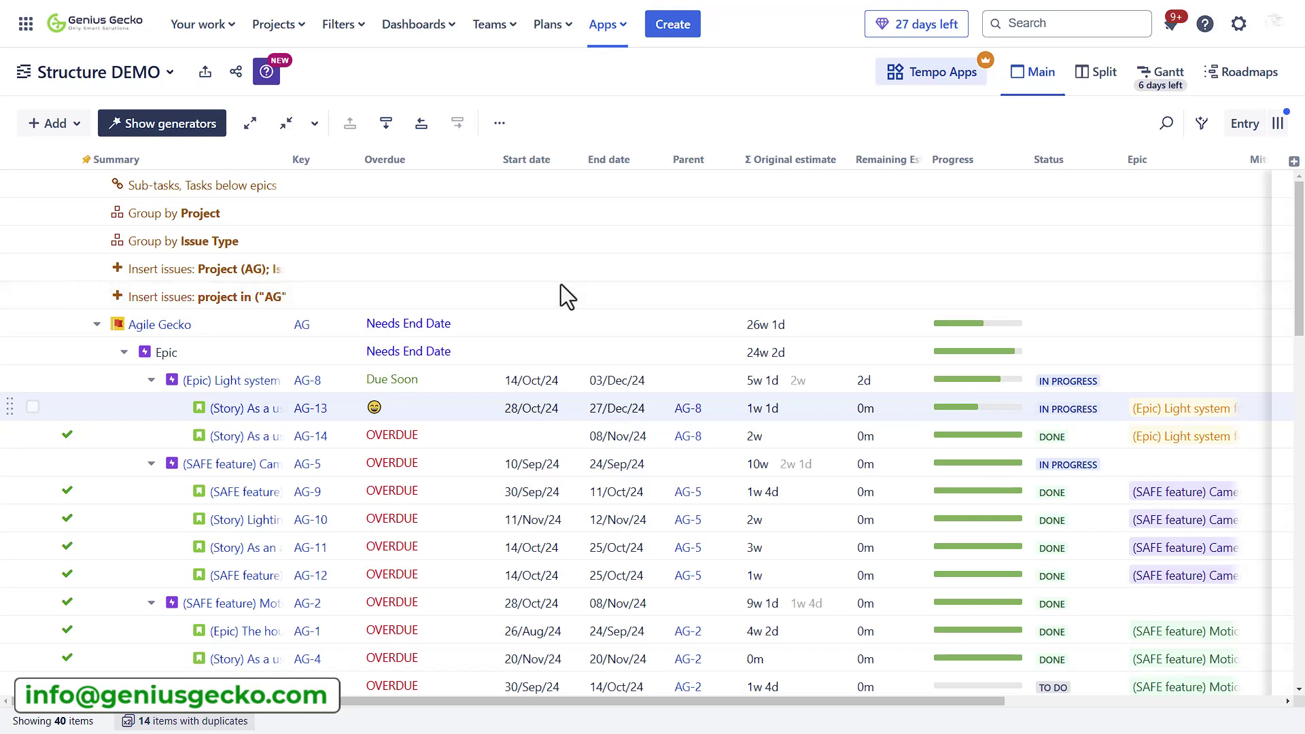
click(408, 163)
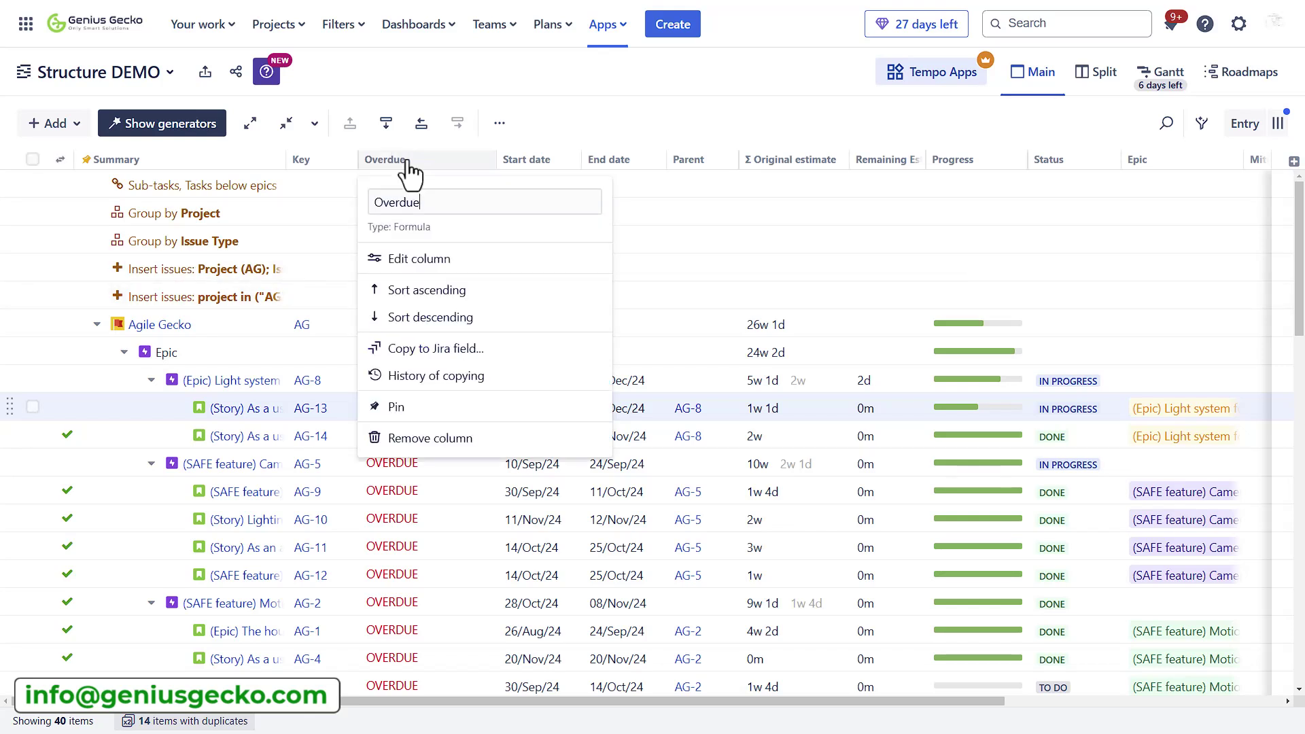
click(425, 259)
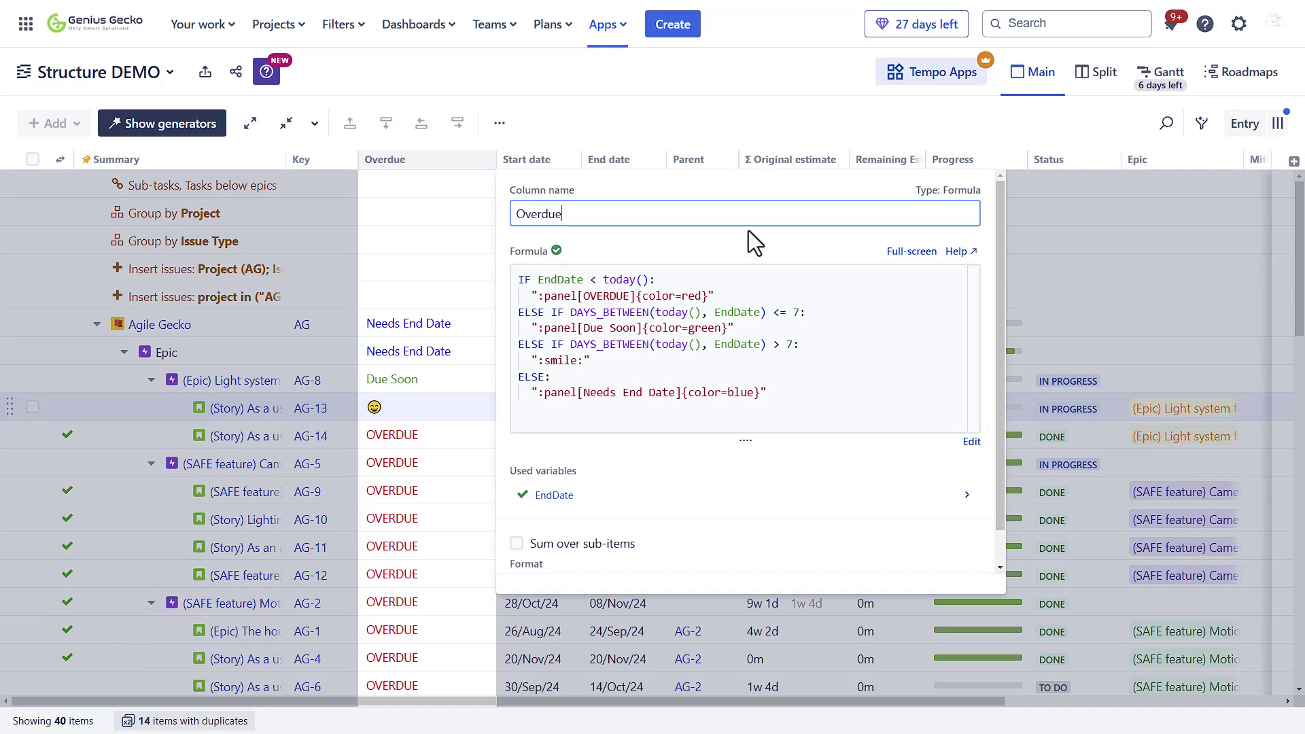
click(710, 122)
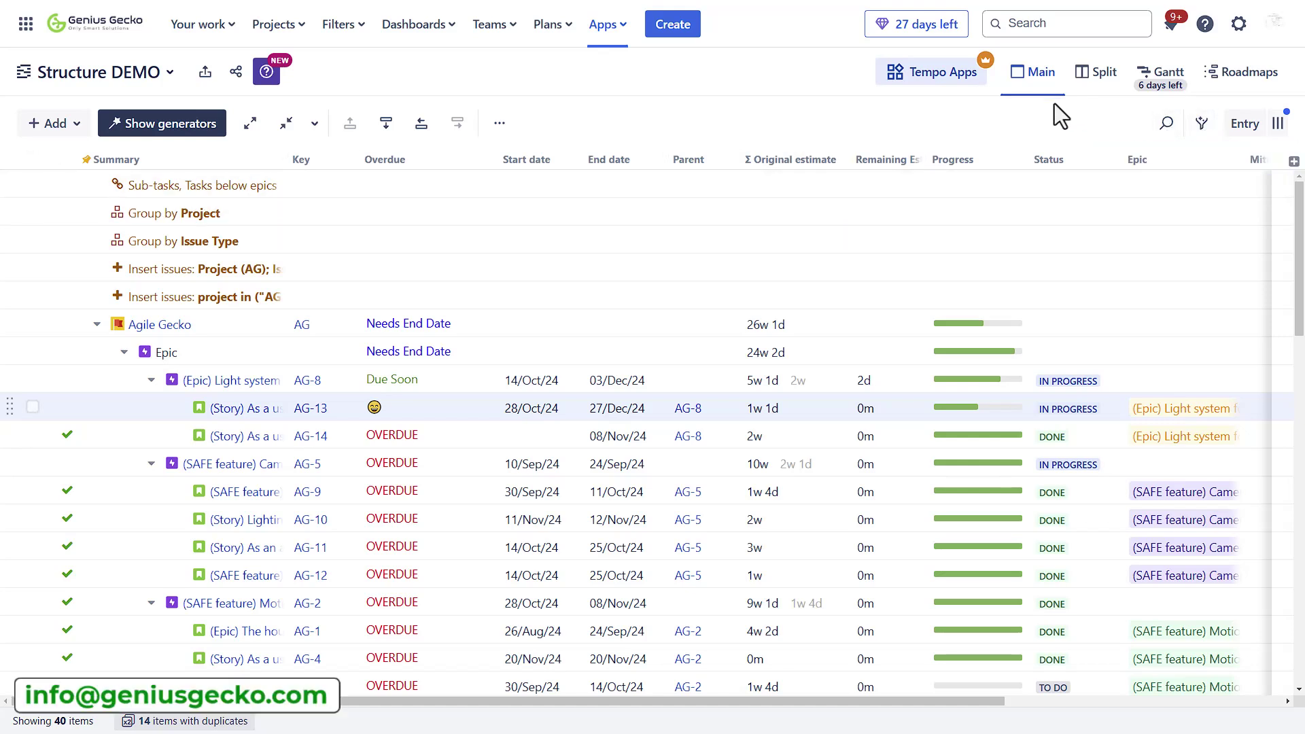
- Switch to split view and load Structure DEMO in the right pane
click(1097, 76)
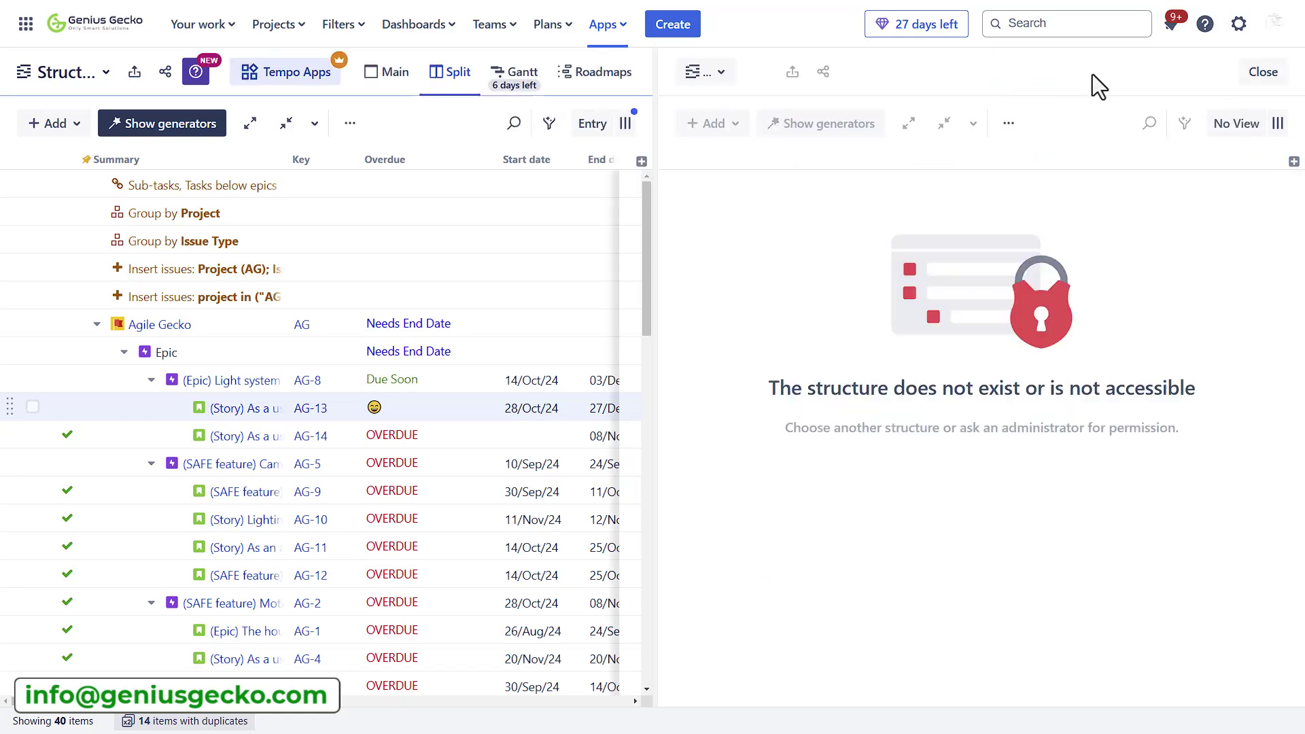
click(724, 75)
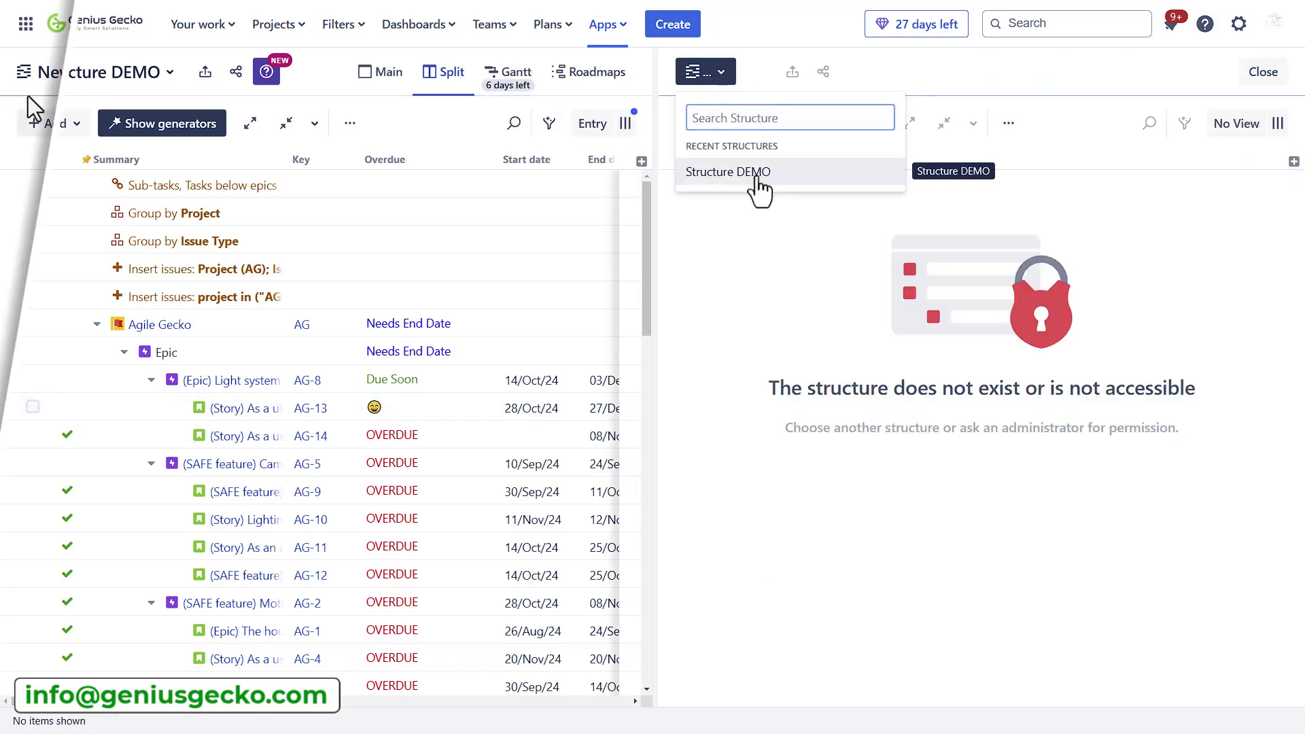
click(748, 174)
- In the left pane, add the Status Overview generator preset covering the Agile Gecko project
click(74, 128)
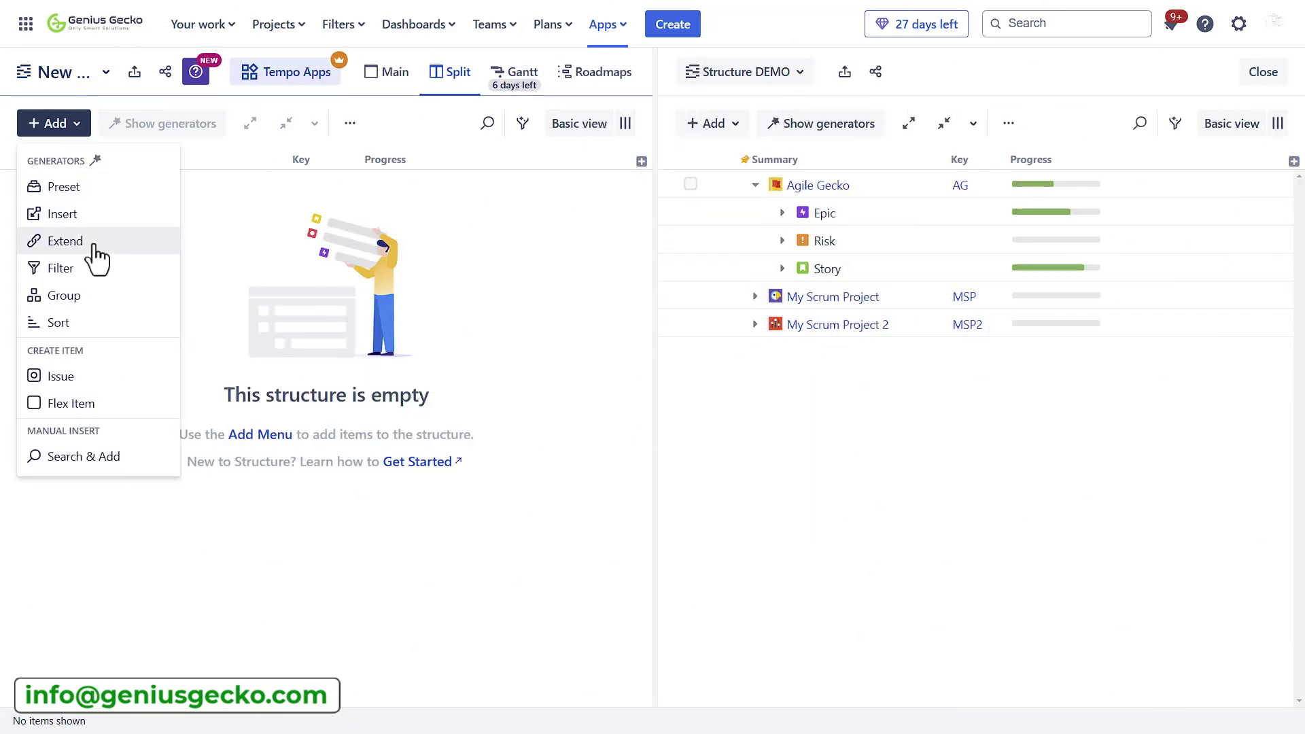
click(80, 182)
click(523, 349)
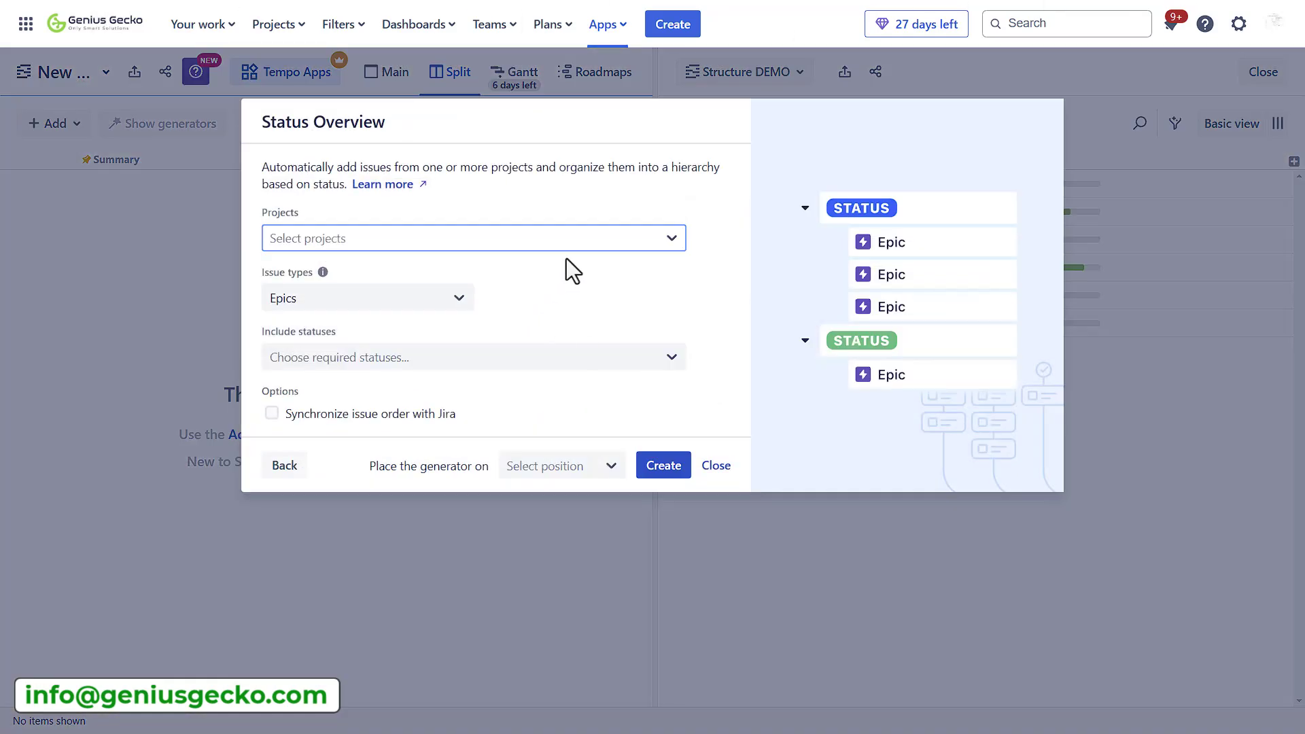
click(575, 246)
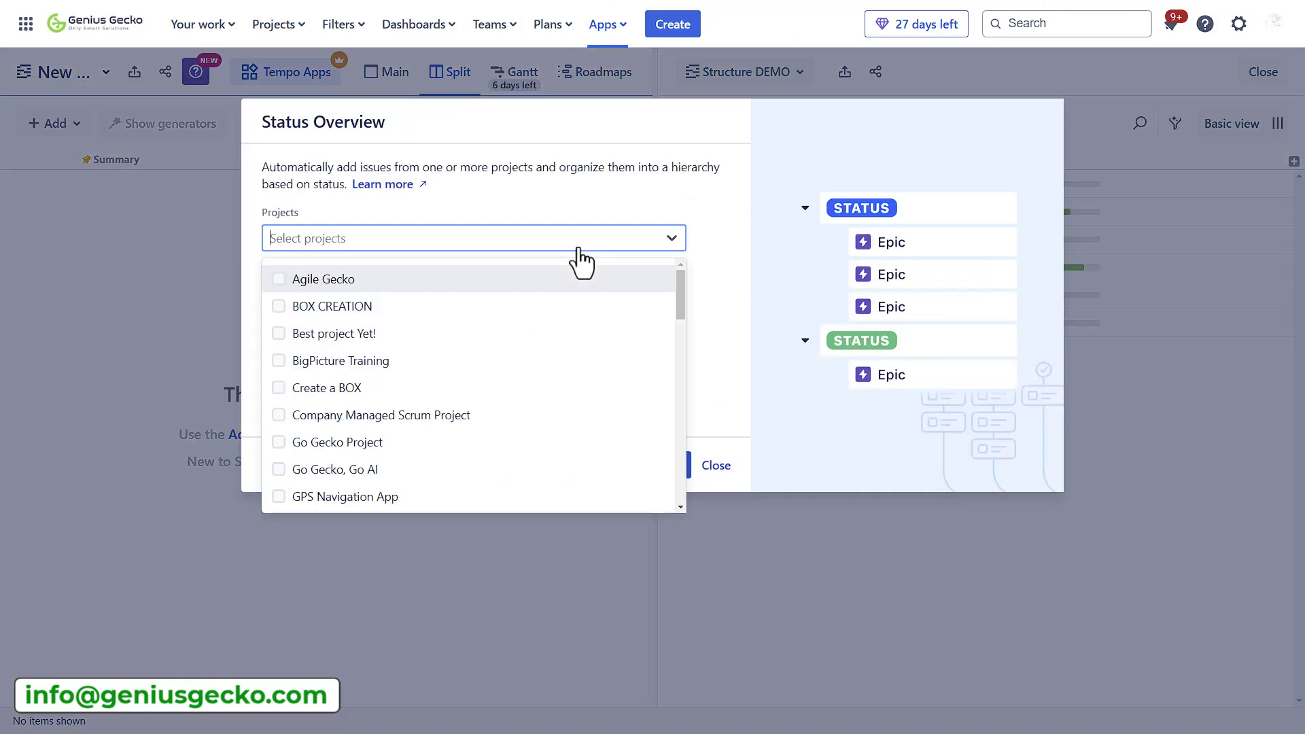
click(280, 284)
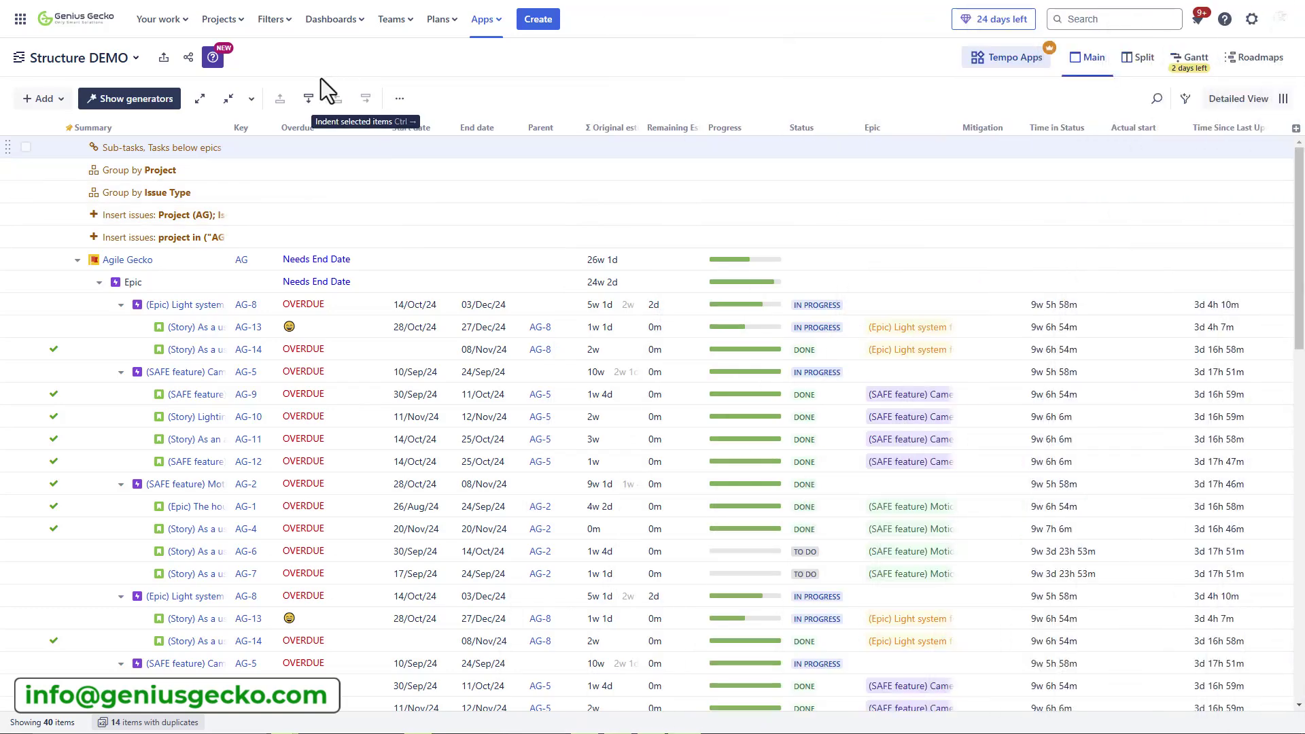
- Open the starred dashboard and scroll through its Structure gadget listing Structure DEMO
click(342, 22)
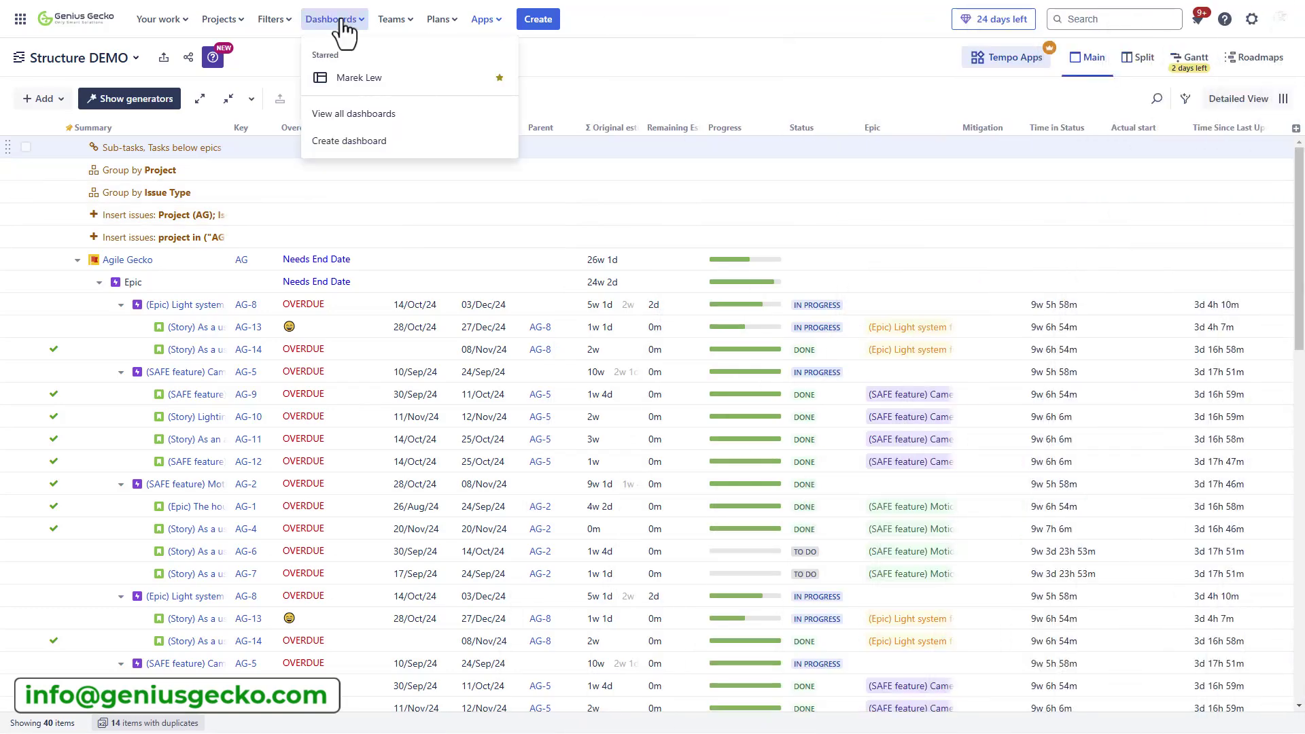
click(350, 76)
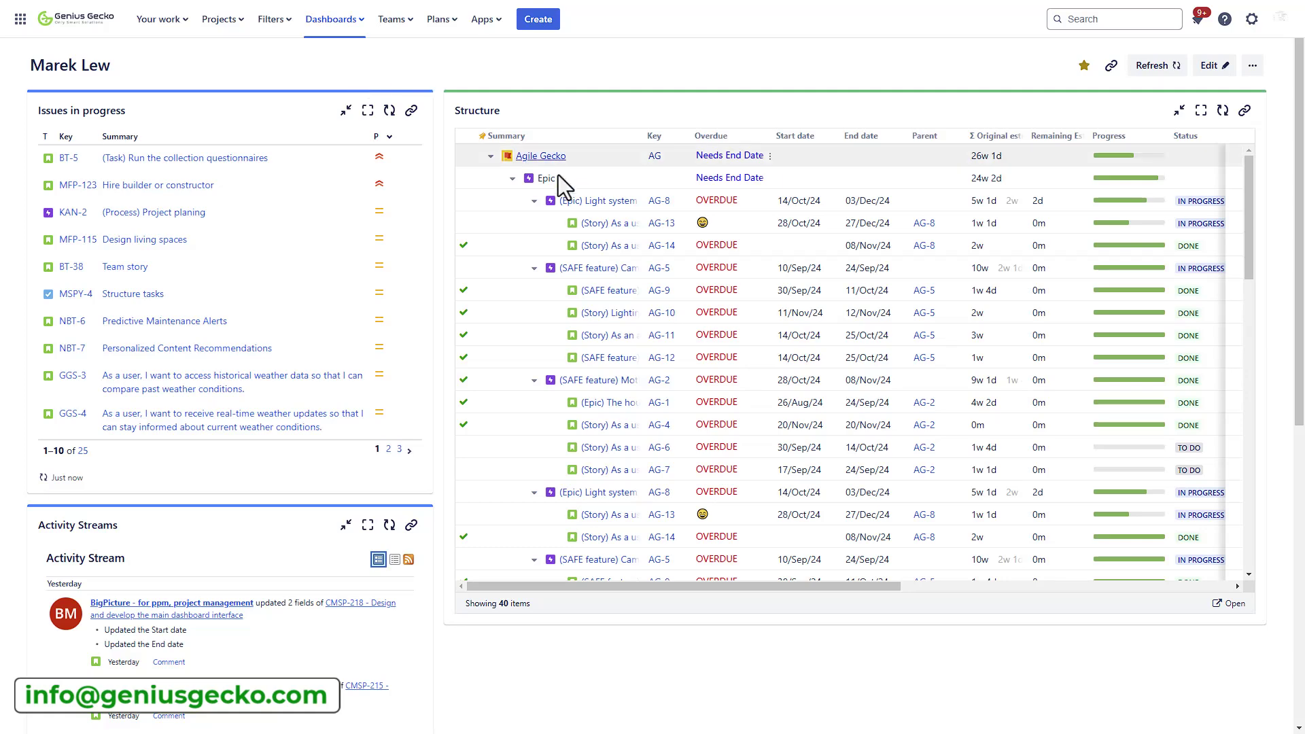
drag(602, 589, 577, 548)
scroll(814, 390, down, 9)
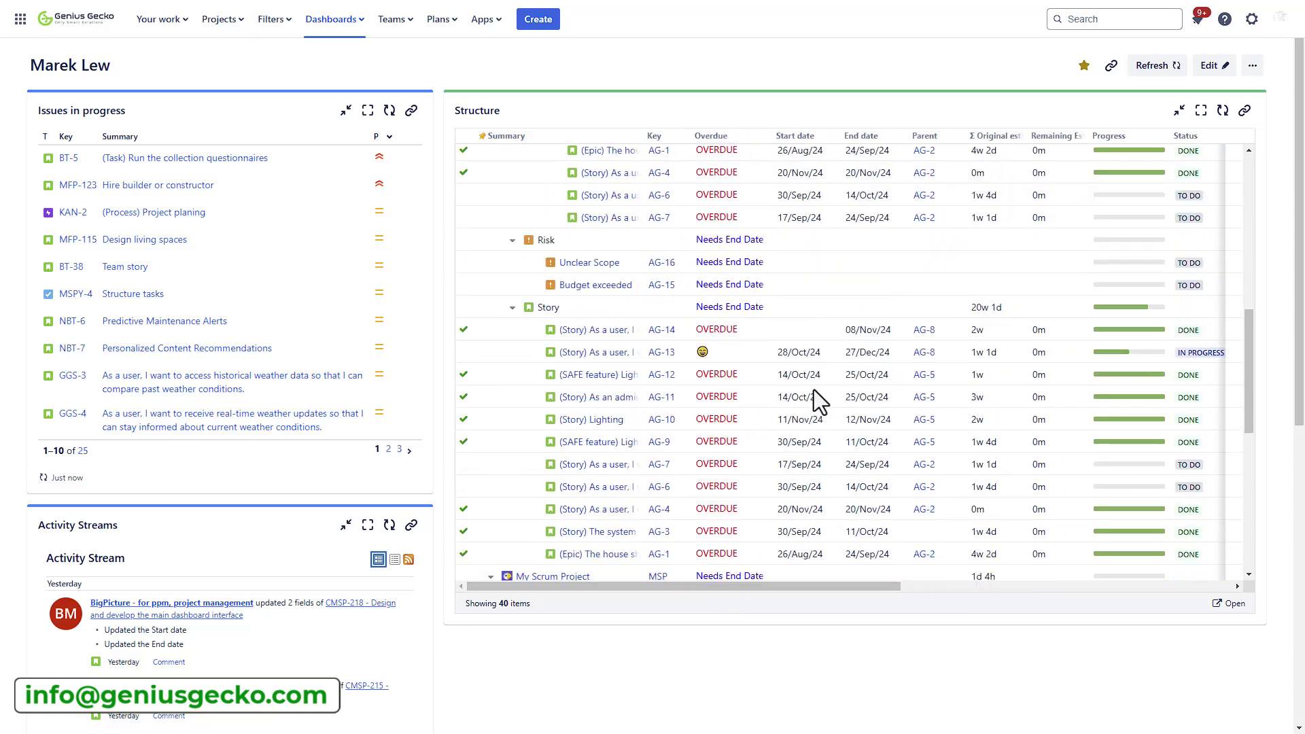